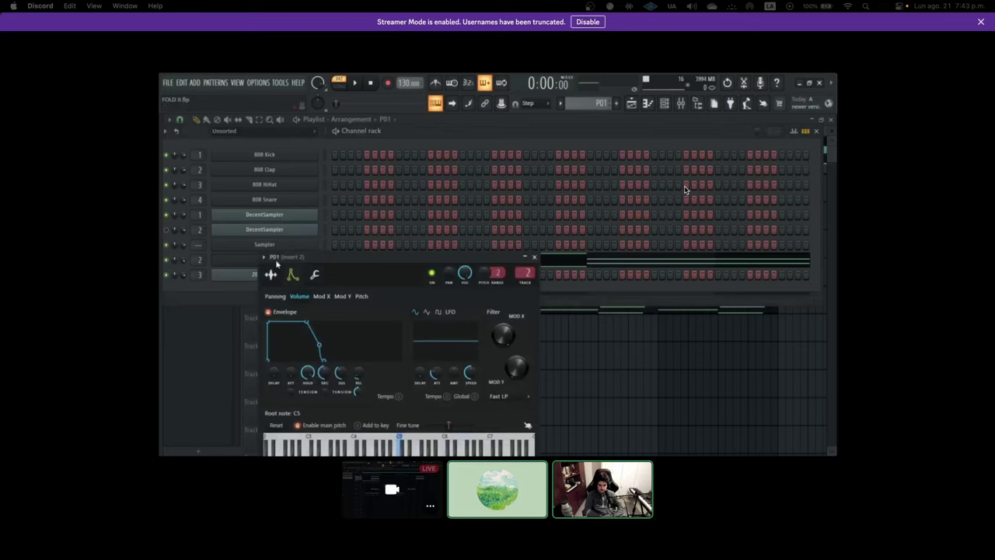
Inspect the P01 channel's sample waveform and playback settings
left_click(271, 273)
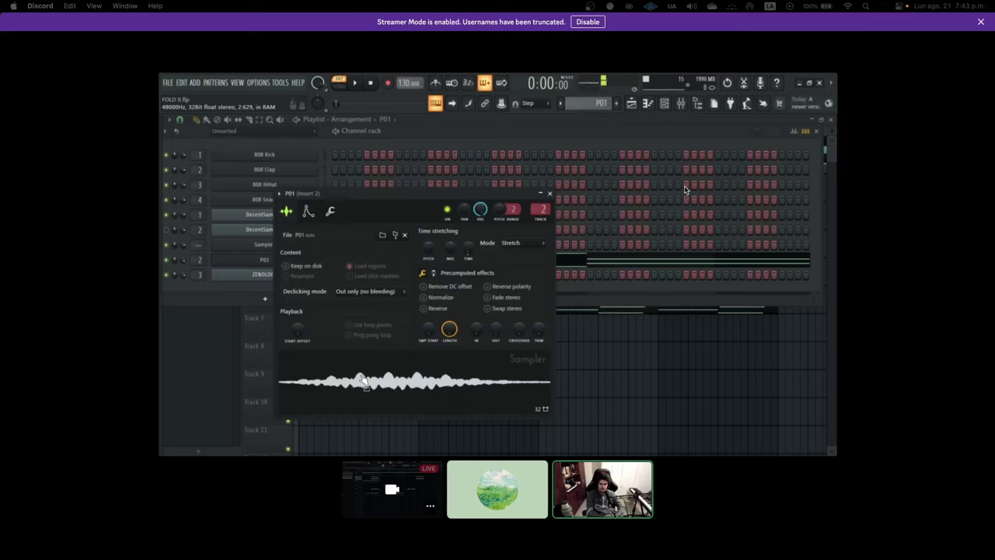
left_click(549, 193)
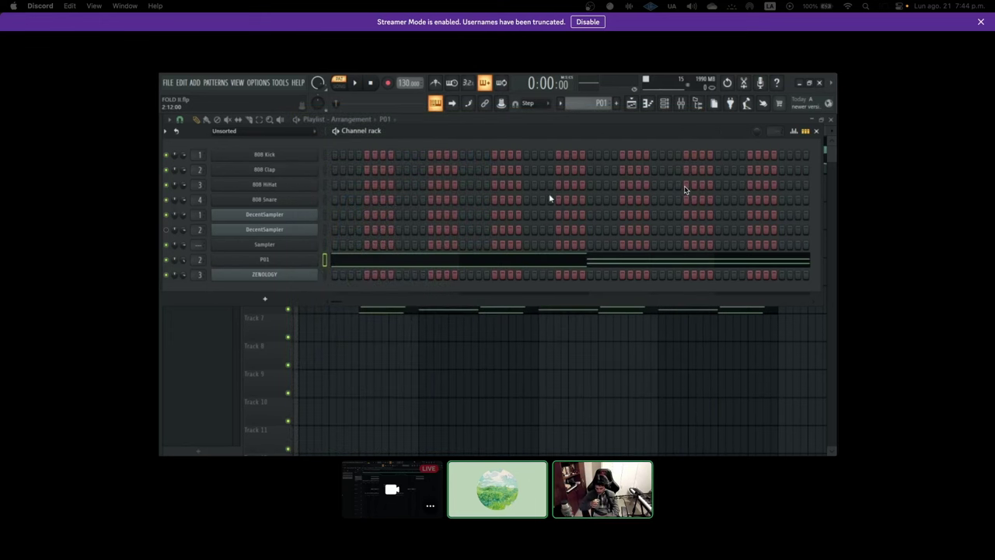
left_click(295, 264)
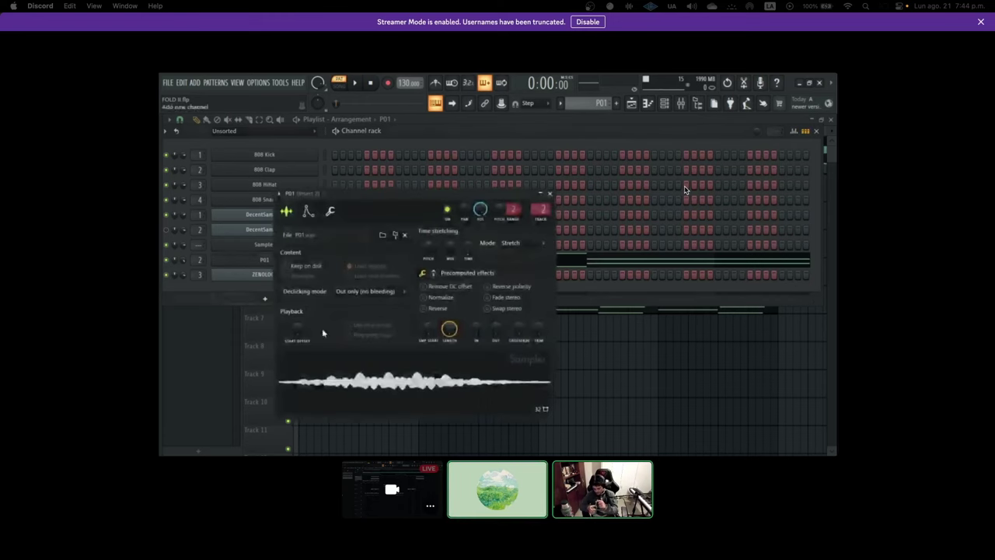
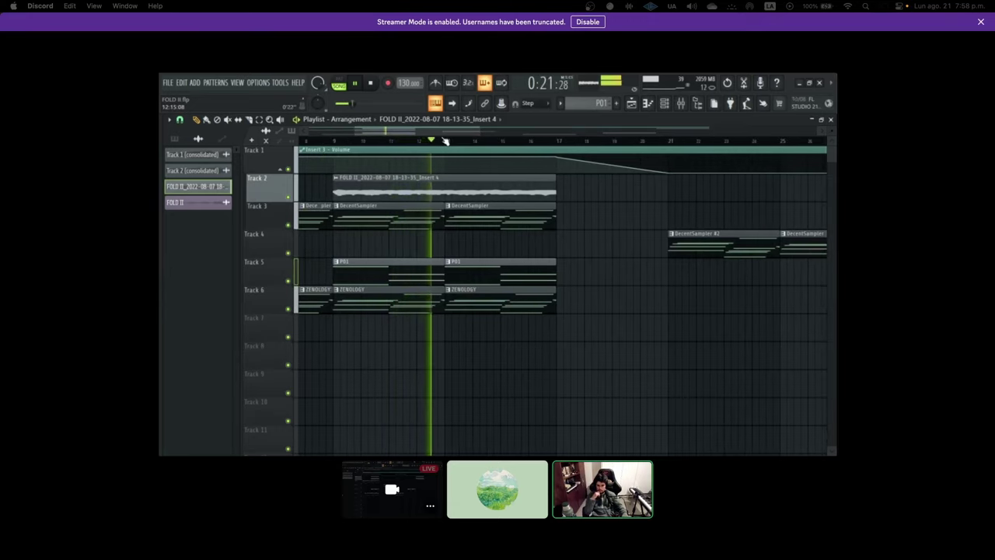
Follow the arrangement in the playlist past bar 9 during song playback
scroll(458, 138, "right", 1)
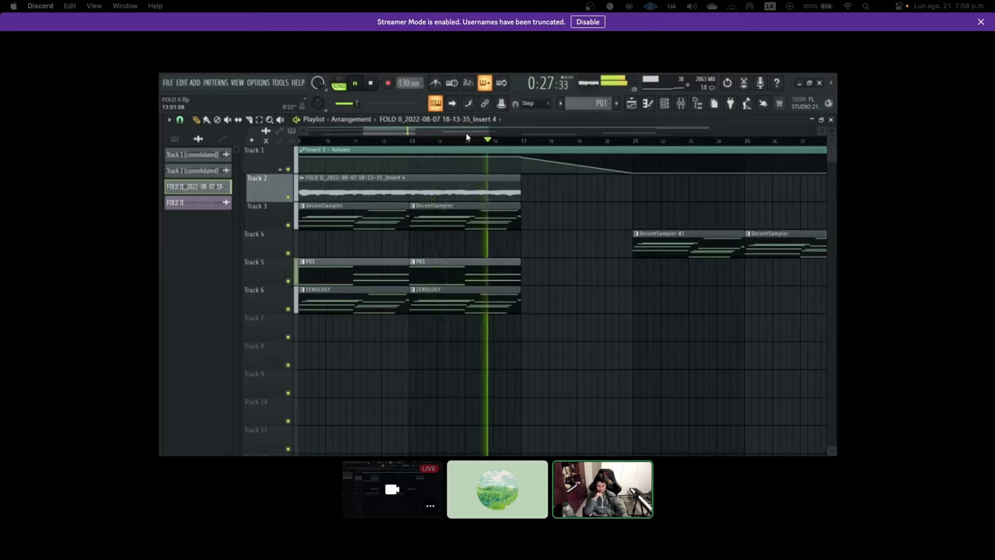
scroll(464, 135, "right", 3)
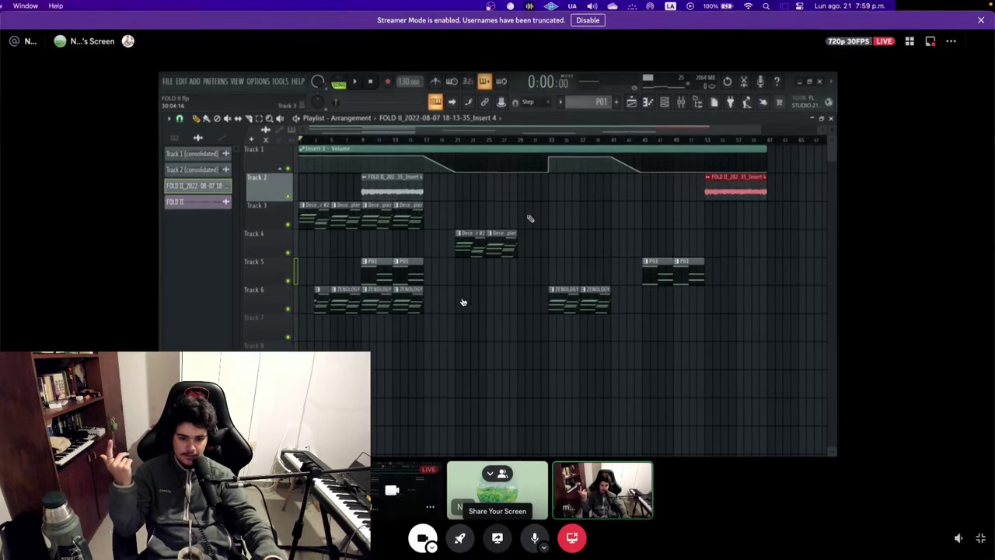
Share the FL Studio window in the Discord call and open the preview of the own stream
left_click(496, 538)
left_click(443, 233)
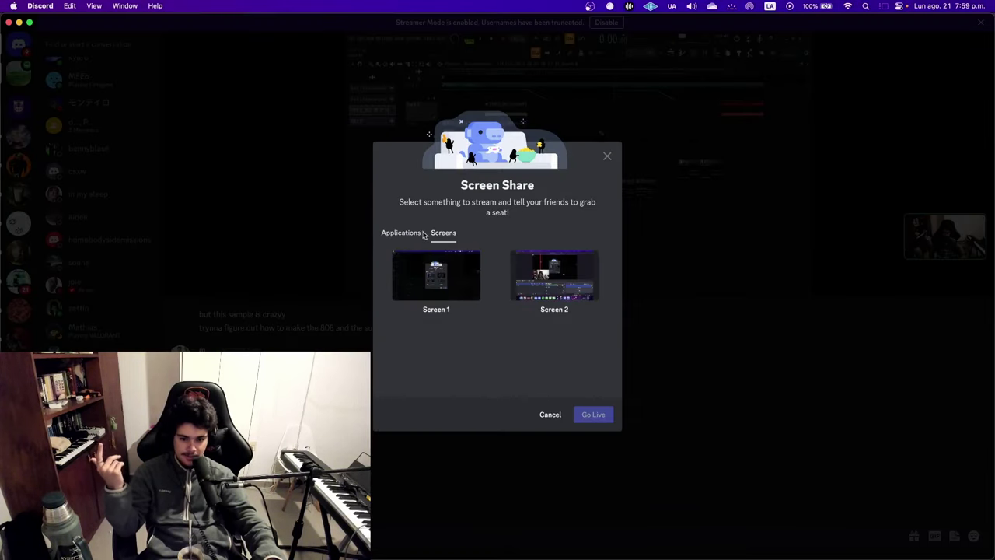
left_click(412, 233)
left_click(436, 276)
left_click(593, 412)
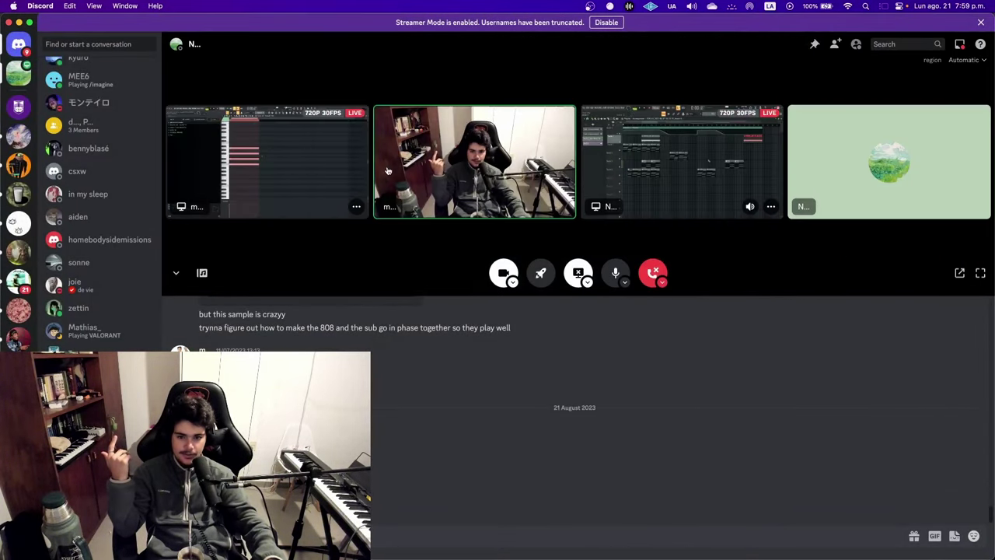
left_click(311, 160)
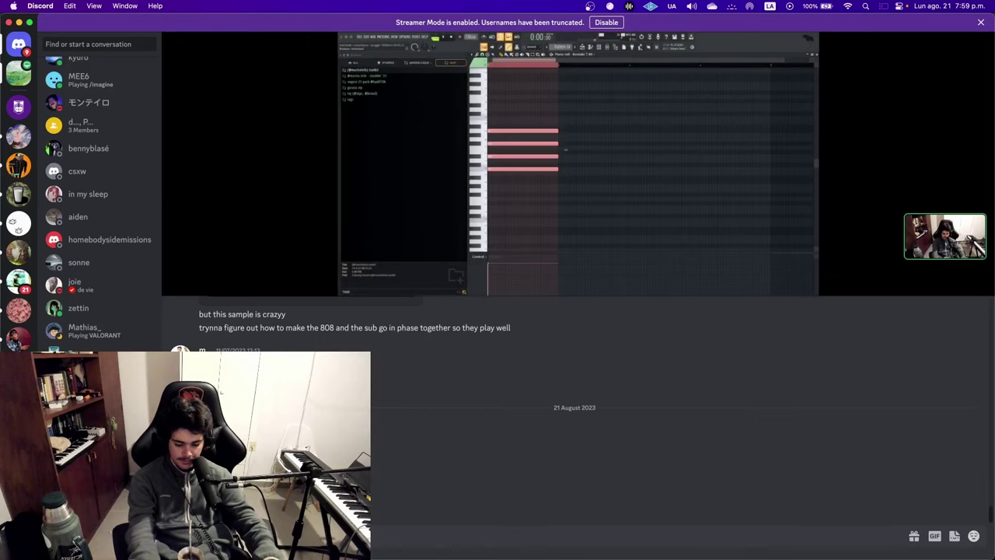
Switch to FL Studio, look over the playlist tracks, open Pattern 1 from Track 3 in the piano roll and clear its time selection
key("super+Tab")
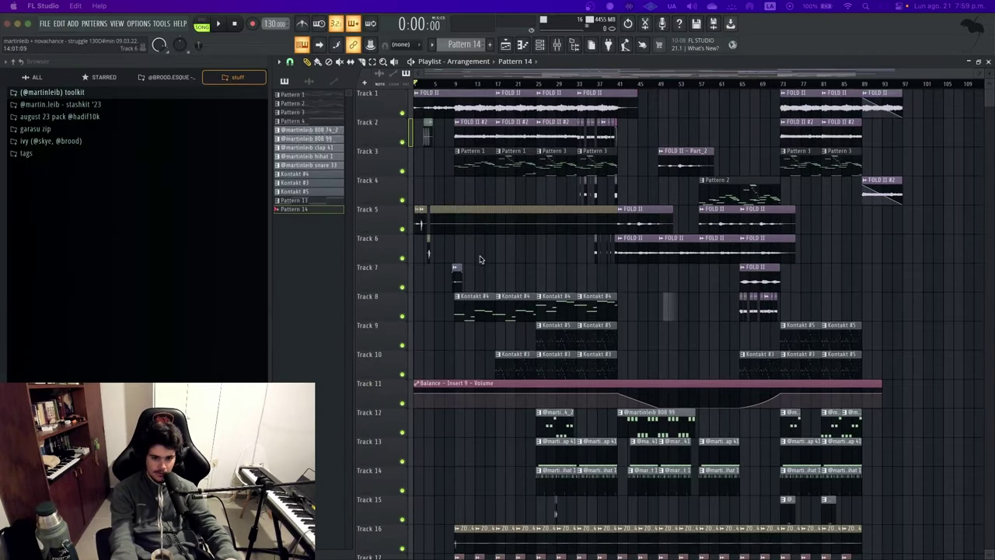
scroll(482, 318, "down", 6)
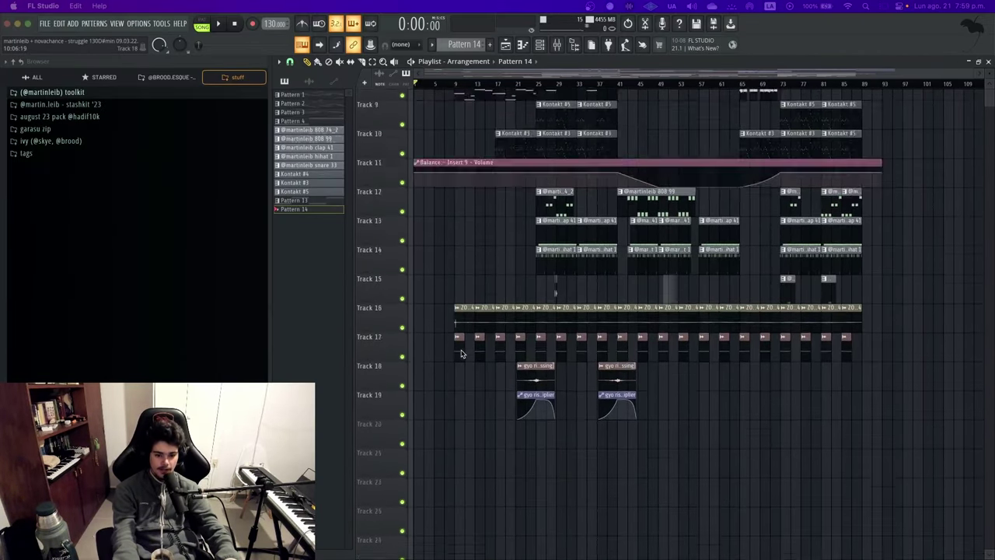
scroll(505, 335, "up", 6)
scroll(444, 223, "up", 2)
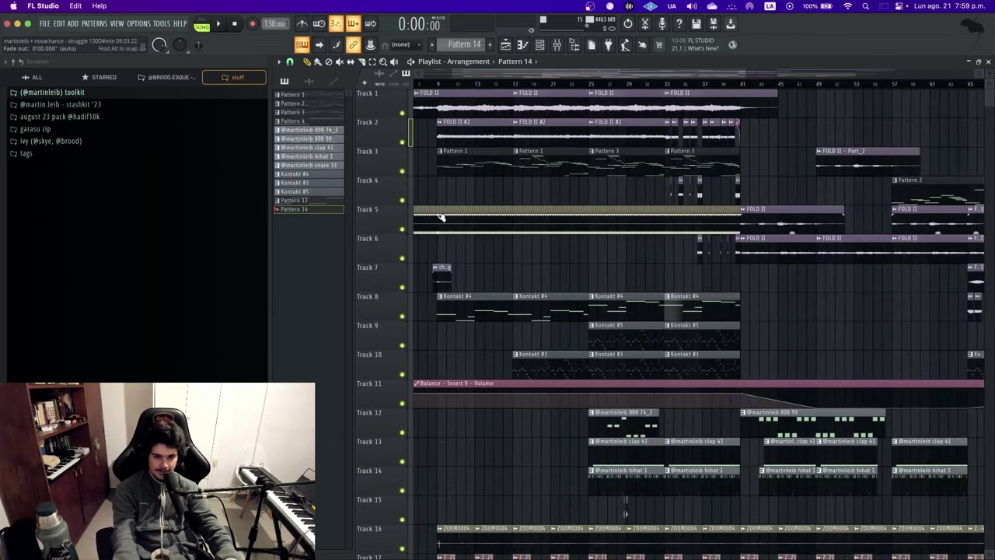
double_click(464, 168)
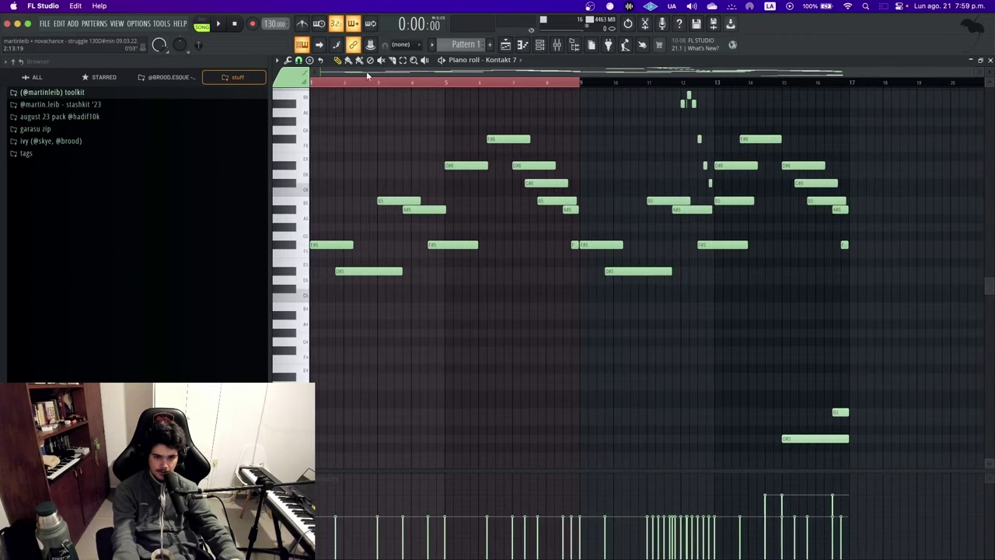
left_click(355, 84)
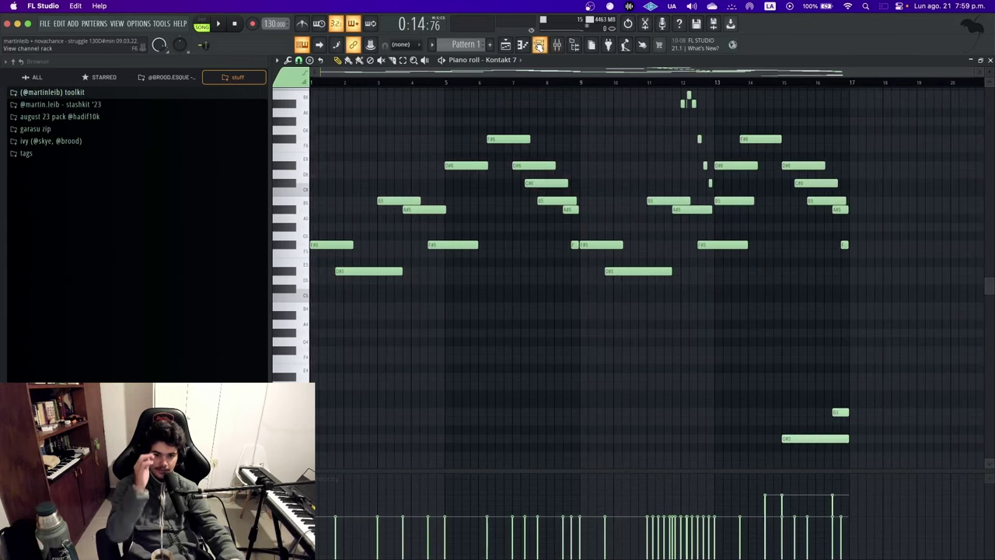
Show the piano instrument loaded in the Kontakt 7 channel, and close the instrument and the channel rack
left_click(539, 45)
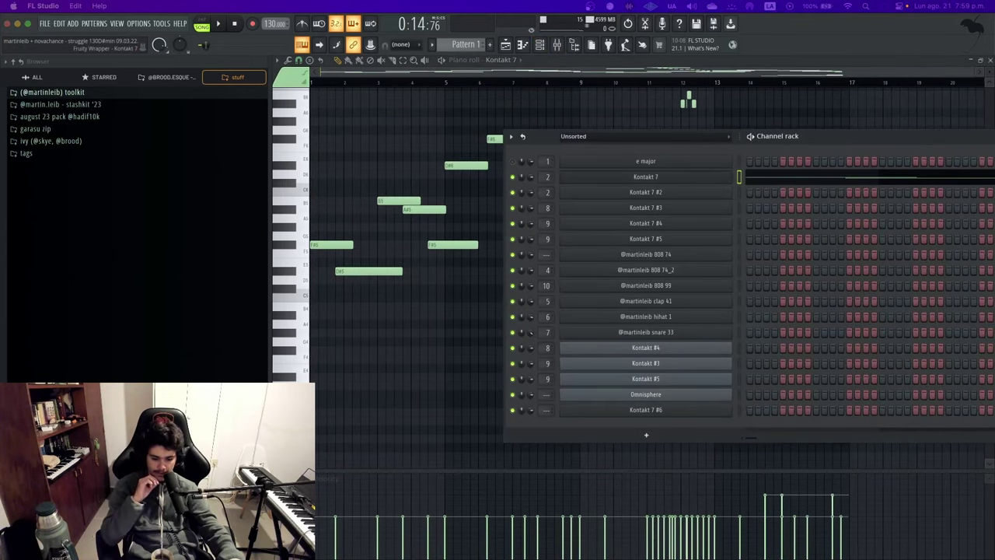
left_click(646, 177)
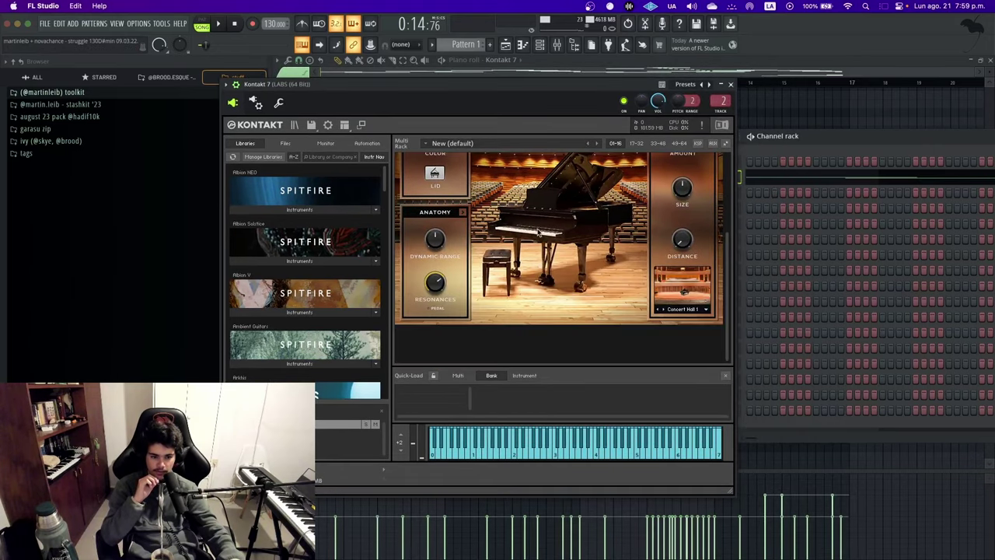
scroll(537, 231, "up", 3)
left_click(732, 85)
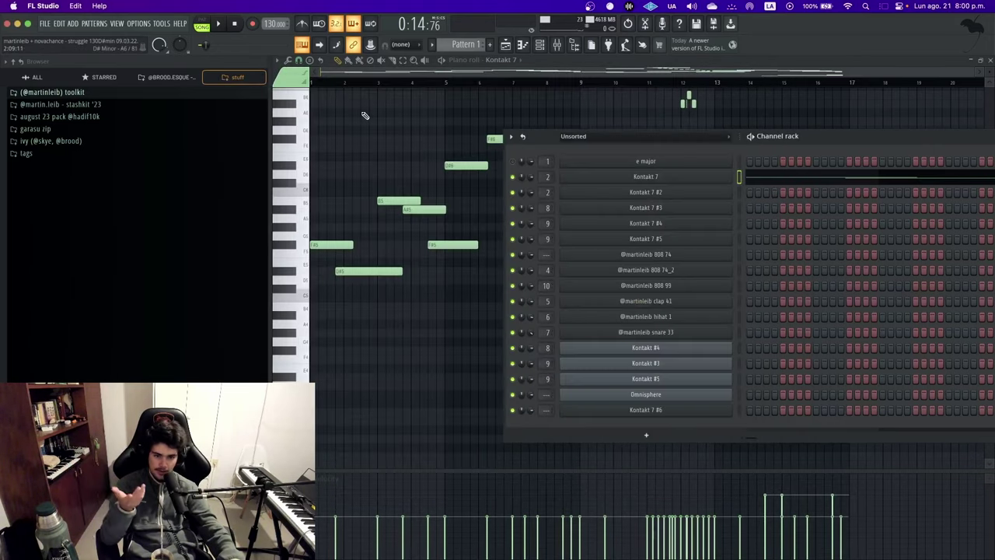
key("F6")
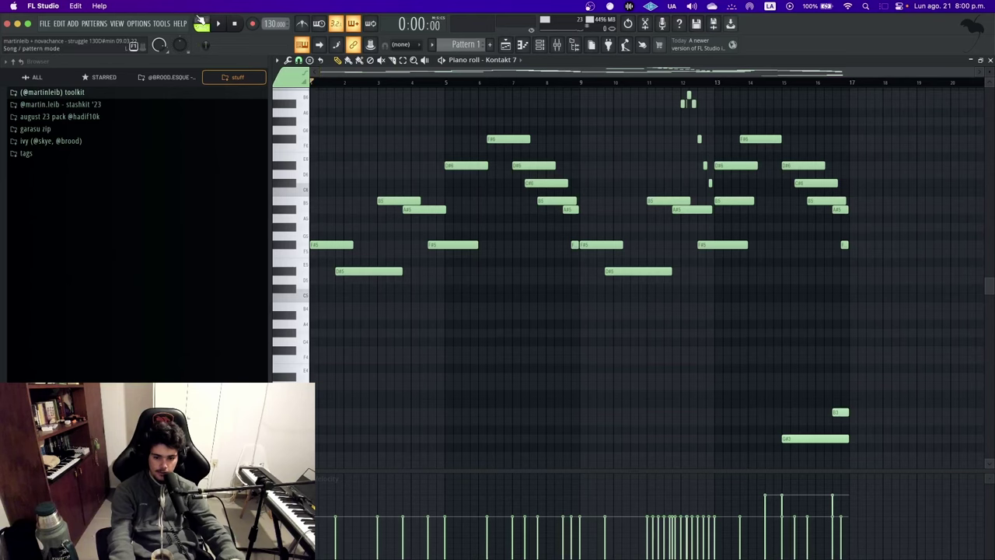
Play Pattern 1 in pattern mode and follow the melody notes in its first eight bars
scroll(378, 182, "down", 3)
scroll(373, 182, "up", 5)
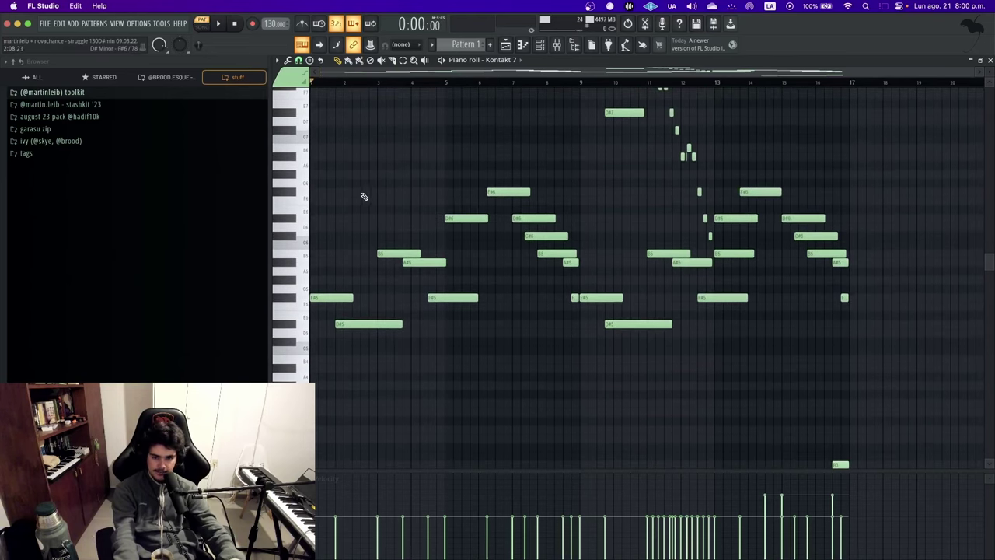
scroll(354, 205, "up", 3)
scroll(354, 206, "down", 3)
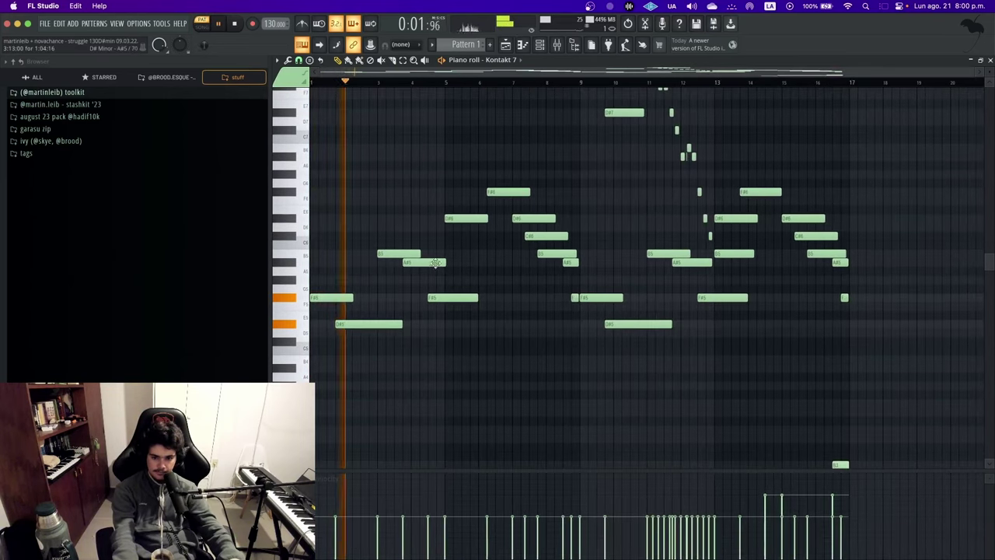
scroll(453, 293, "up", 2)
scroll(458, 303, "up", 2)
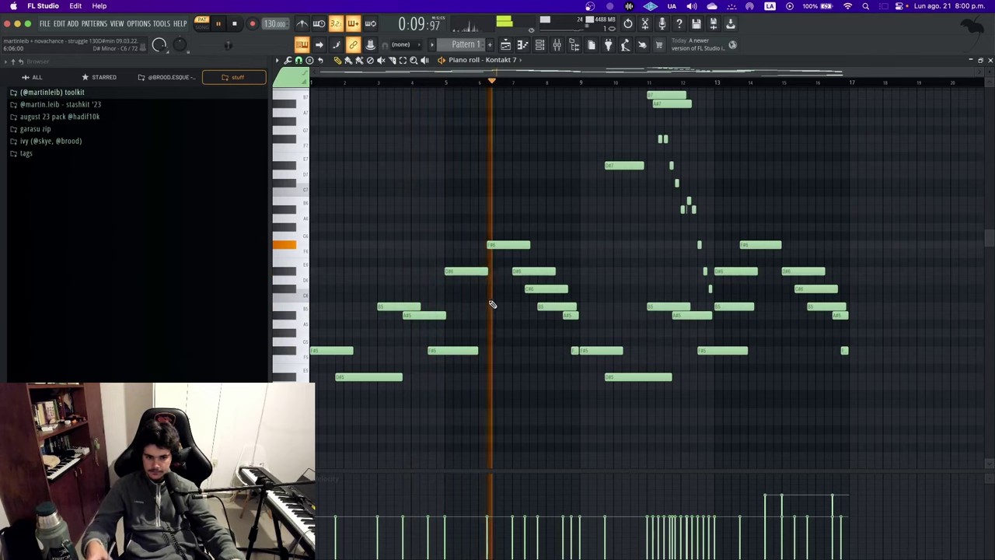
scroll(492, 303, "up", 2)
scroll(492, 303, "up", 2)
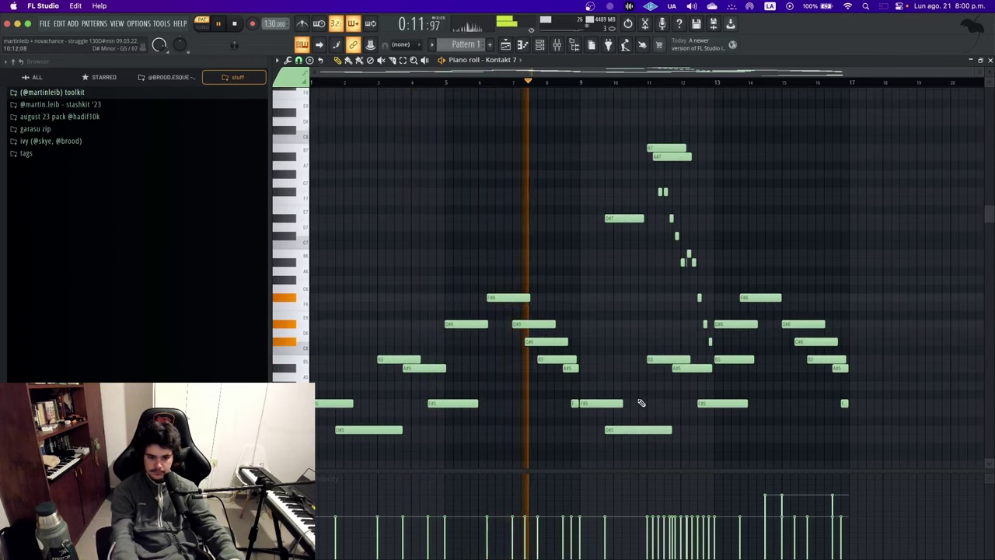
Examine the high descending run of notes between bars 9 and 13 during playback
scroll(644, 405, "up", 3, "ctrl")
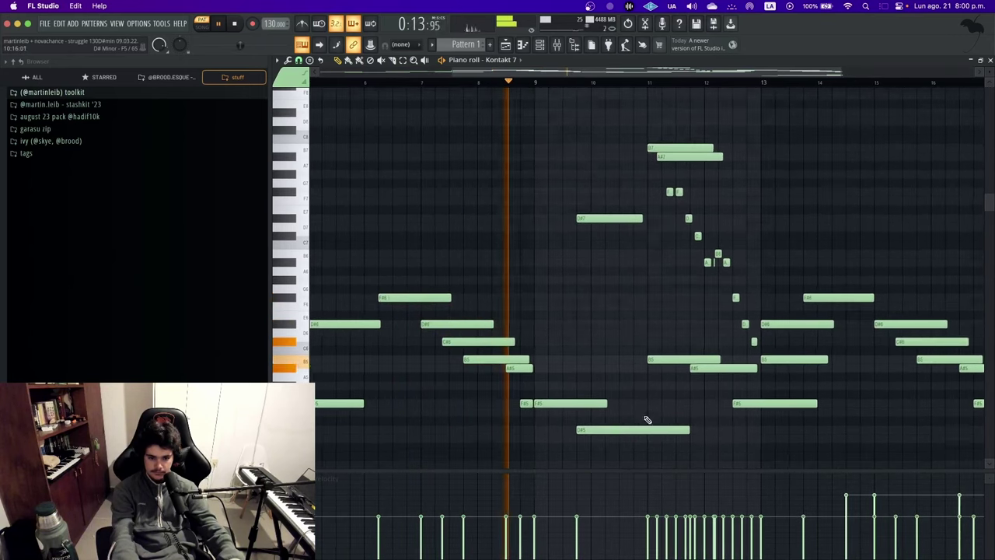
scroll(645, 420, "up", 2)
scroll(653, 424, "down", 2)
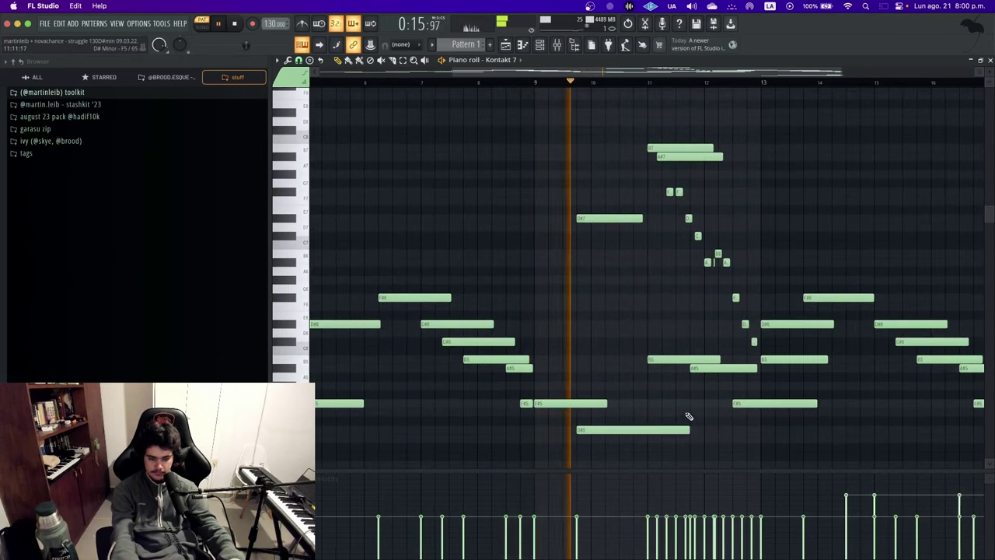
scroll(689, 416, "down", 2, "ctrl")
scroll(653, 382, "up", 4, "ctrl")
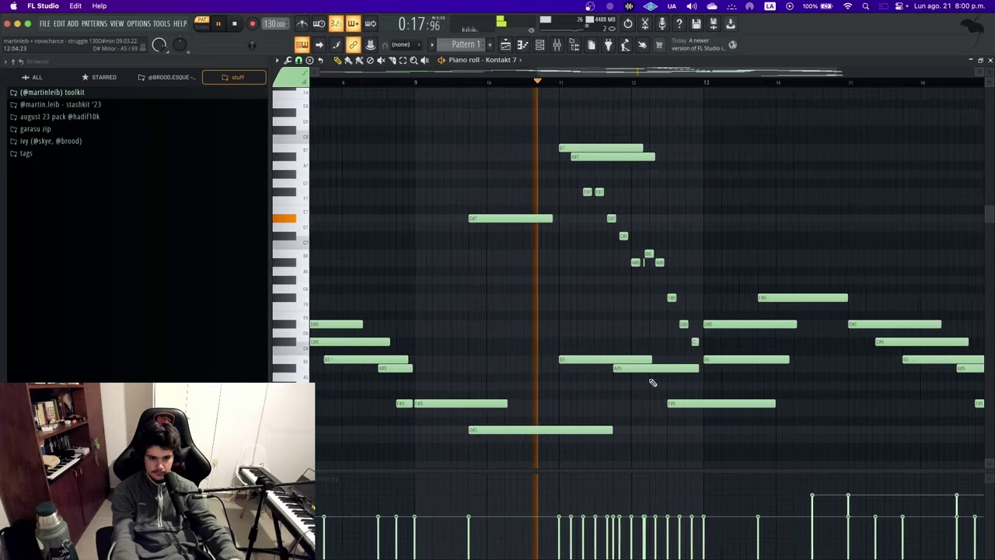
scroll(679, 381, "up", 3, "ctrl")
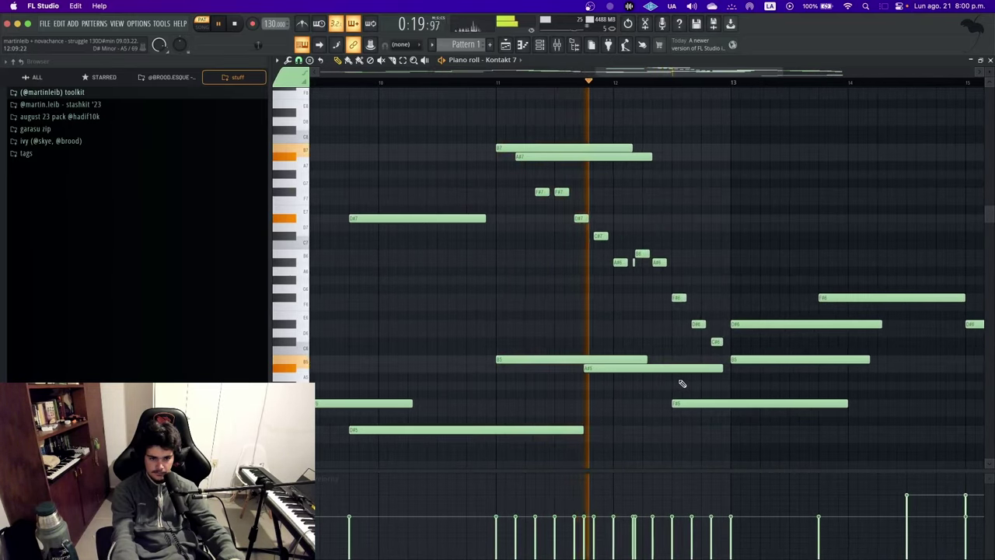
scroll(684, 382, "down", 4, "ctrl")
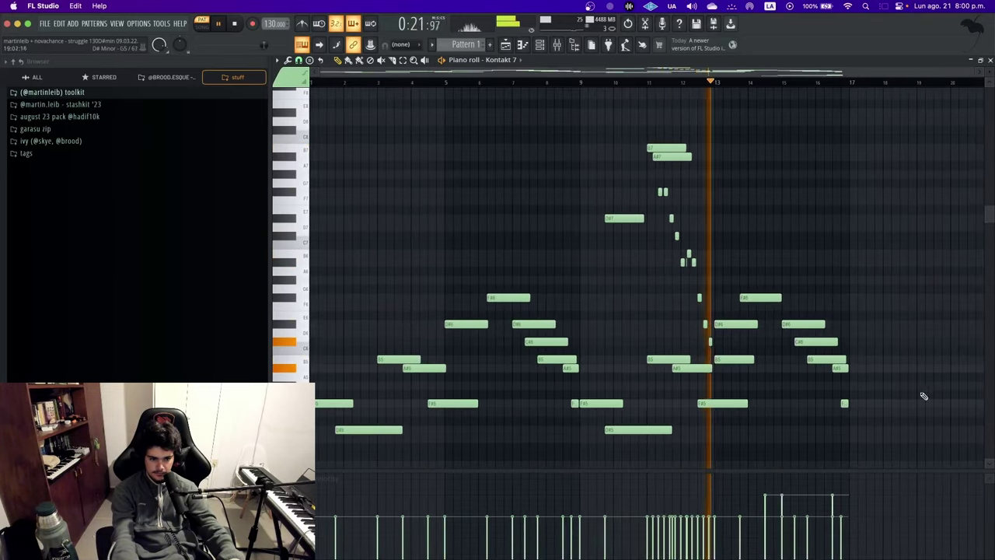
Examine the closing melody notes and the low notes between bars 13 and 17 during playback
scroll(695, 351, "down", 6)
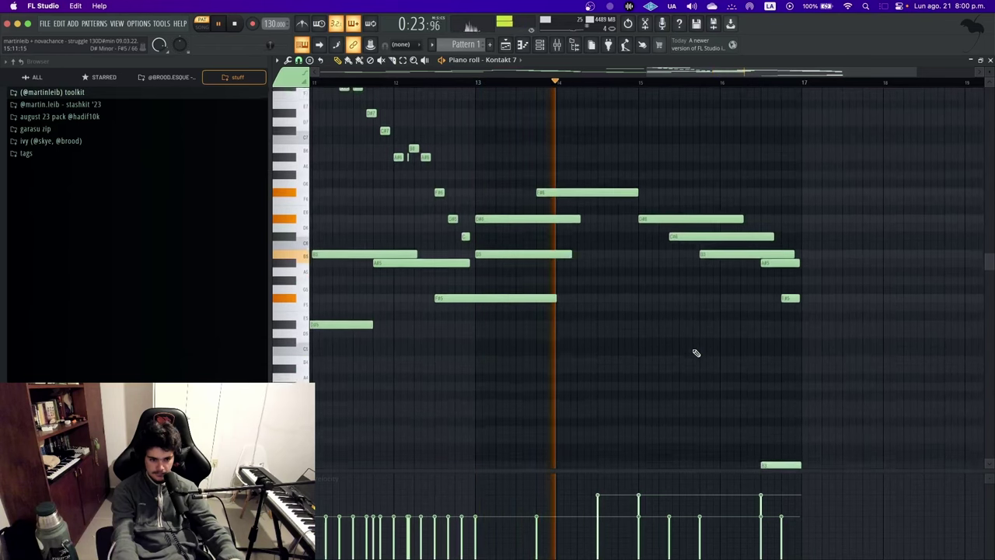
scroll(694, 362, "up", 2, "ctrl")
scroll(689, 368, "up", 2)
scroll(773, 393, "down", 1)
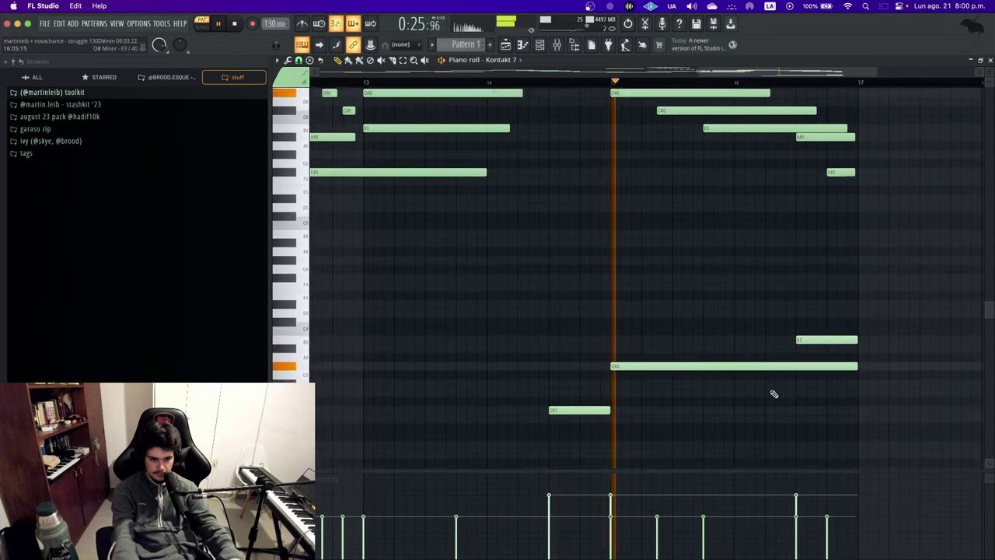
scroll(775, 394, "up", 1)
scroll(774, 394, "down", 4, "ctrl")
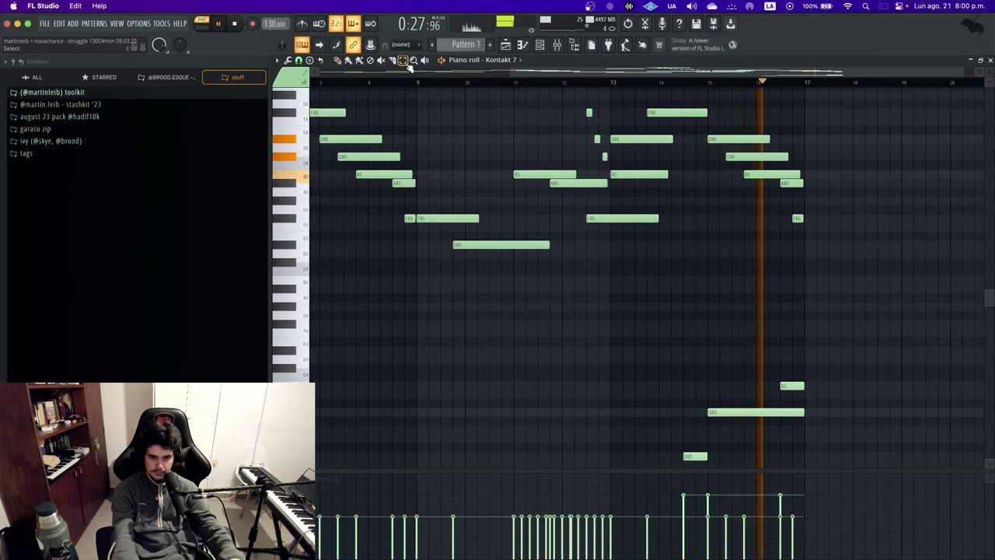
Stop playback and point out the low D#3, G#3 and B3 notes at the pattern's end by box-selecting them
key("space")
left_click_drag(887, 322, 644, 462)
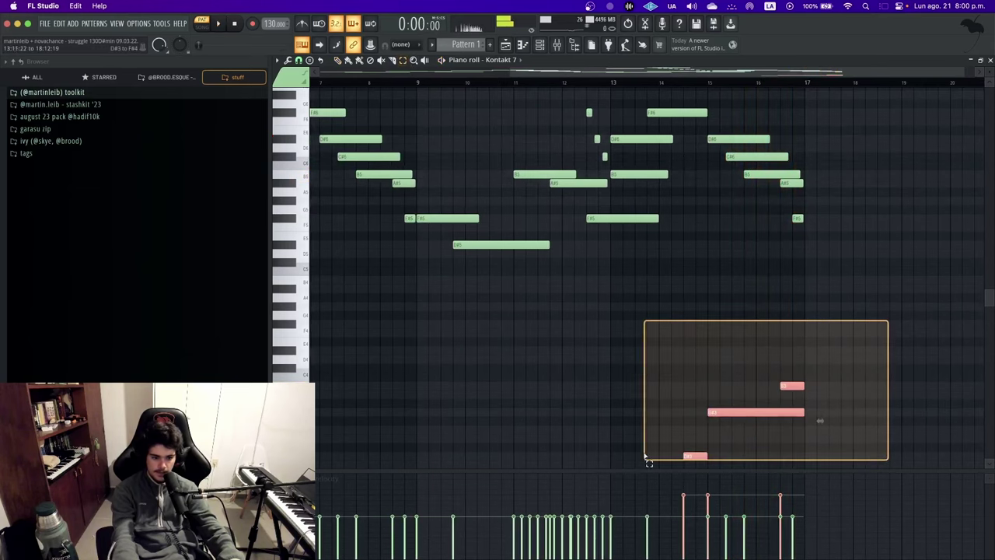
scroll(618, 442, "down", 2, "ctrl")
scroll(696, 398, "down", 1)
left_click_drag(711, 459, 886, 290)
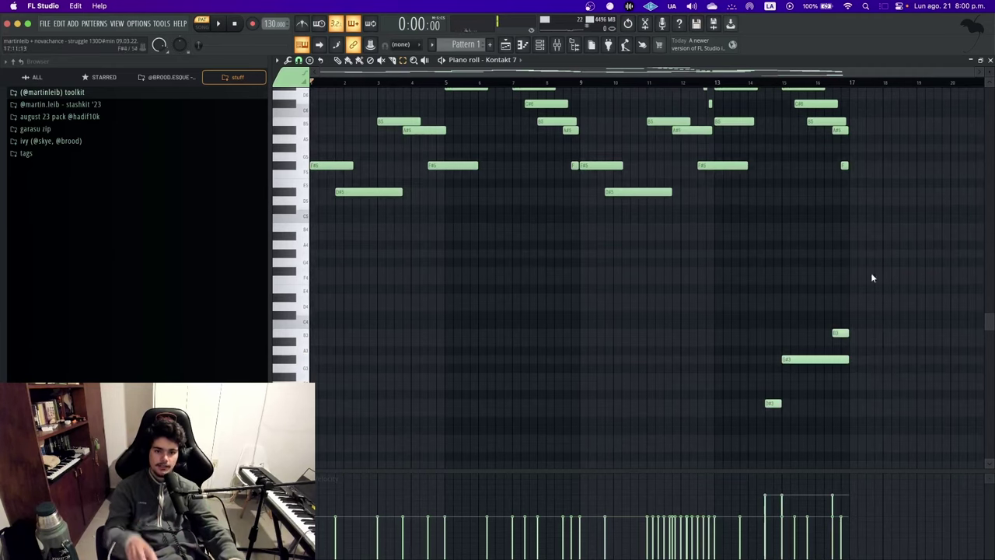
Return to the playlist and open Pattern 3 from Track 3 in the piano roll
left_click(507, 47)
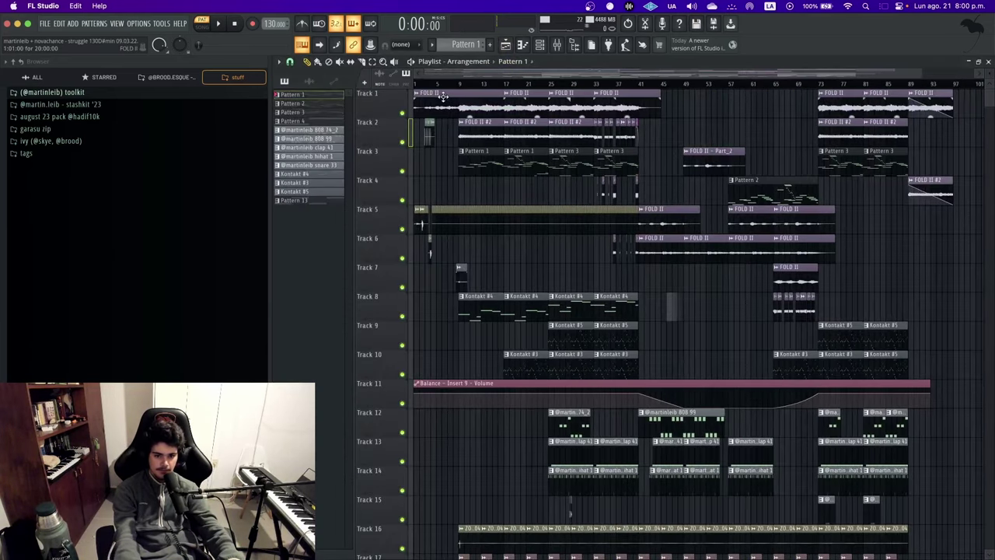
scroll(553, 204, "up", 1, "ctrl")
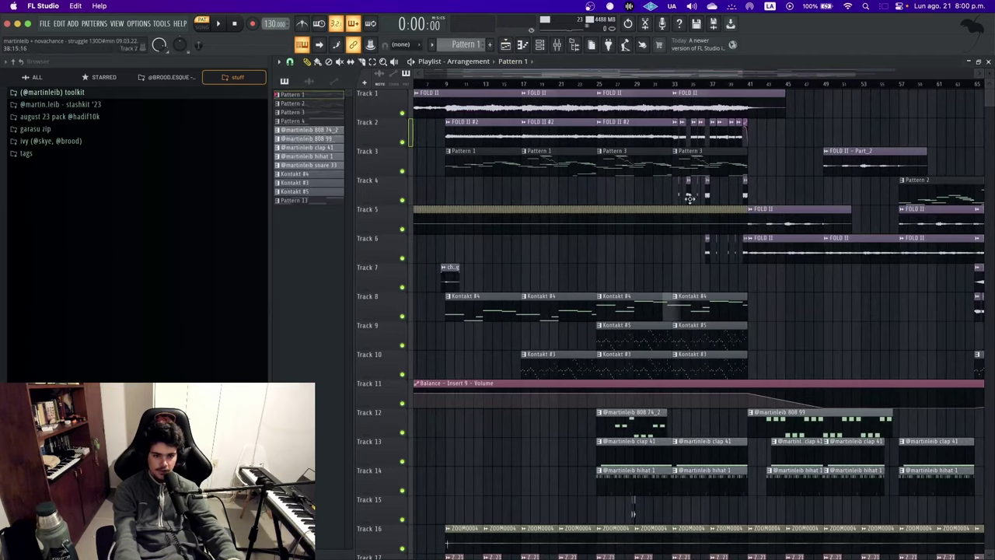
double_click(613, 166)
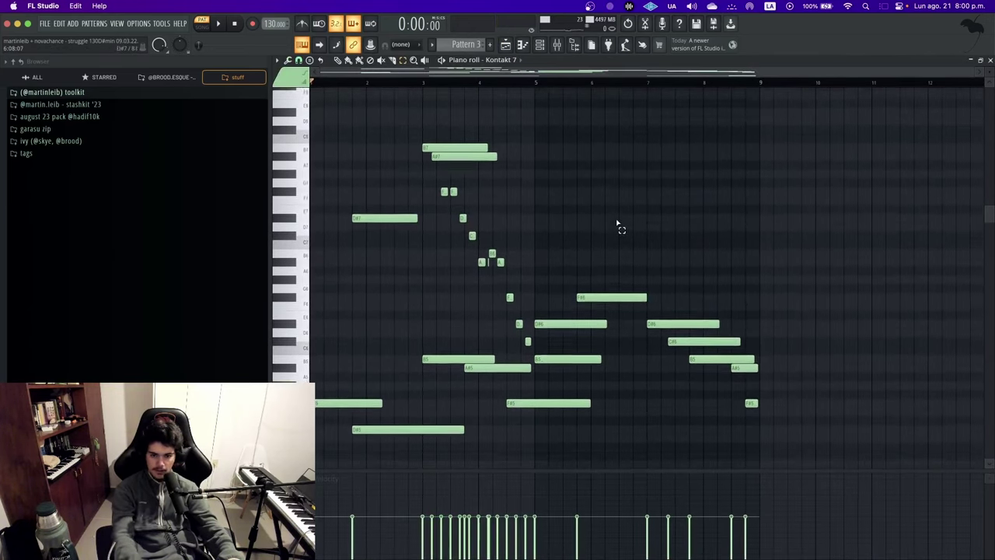
Select and deselect all of Pattern 3's notes, start playback, and examine the pattern down to its low notes
key("ctrl+a")
scroll(453, 150, "up", 3)
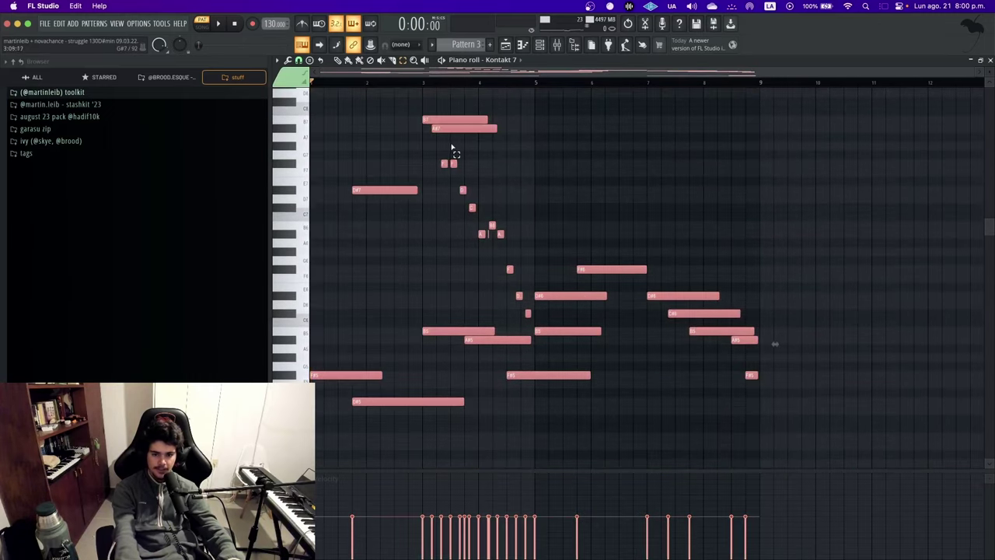
left_click(524, 158)
scroll(513, 163, "down", 2)
key("space")
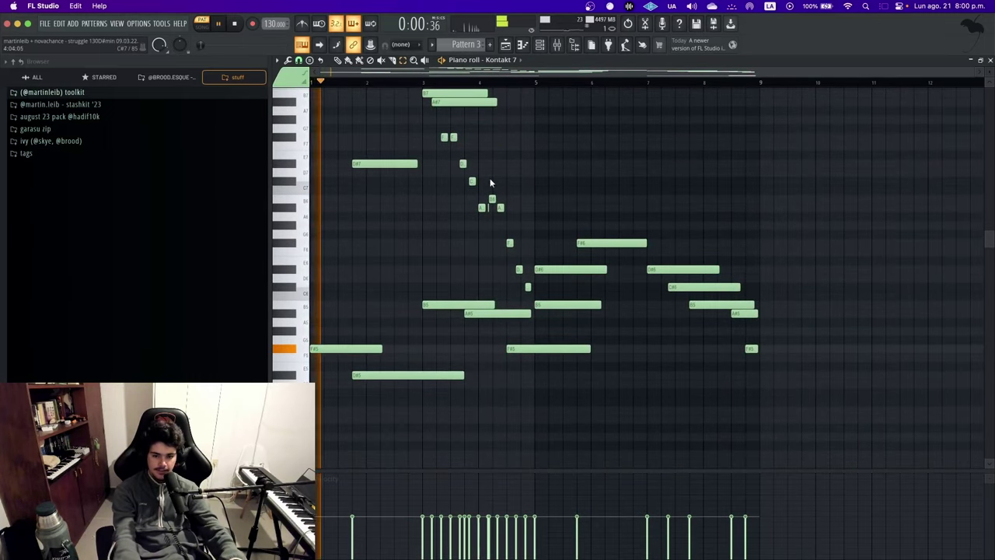
scroll(328, 241, "up", 3, "ctrl")
scroll(560, 349, "down", 2)
scroll(560, 349, "down", 3, "ctrl")
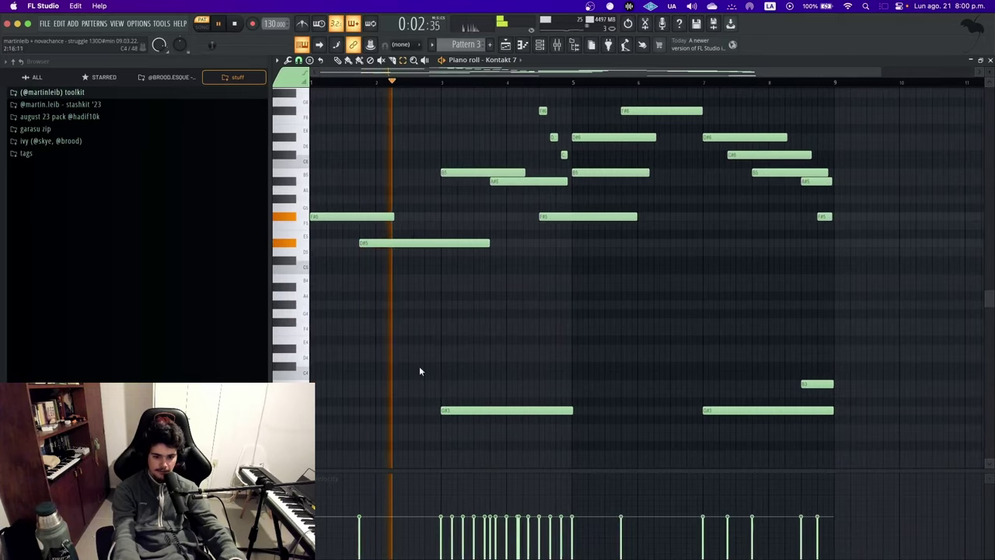
Point out Pattern 3's low G#3 and B3 notes by box-selecting them during playback, review the melody above, and stop playback
left_click_drag(364, 300, 333, 290)
scroll(900, 436, "up", 4)
scroll(878, 437, "down", 5)
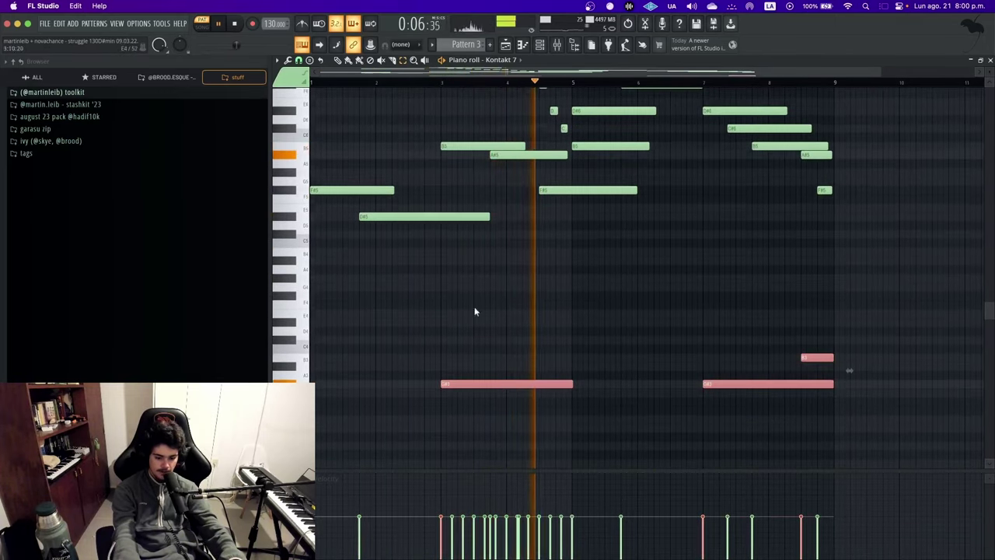
scroll(400, 319, "up", 5)
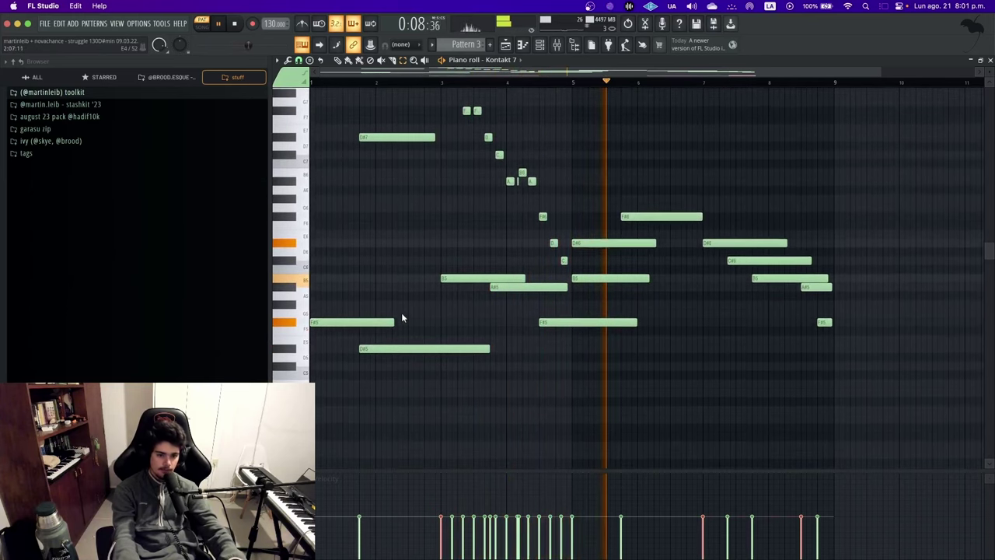
key("space")
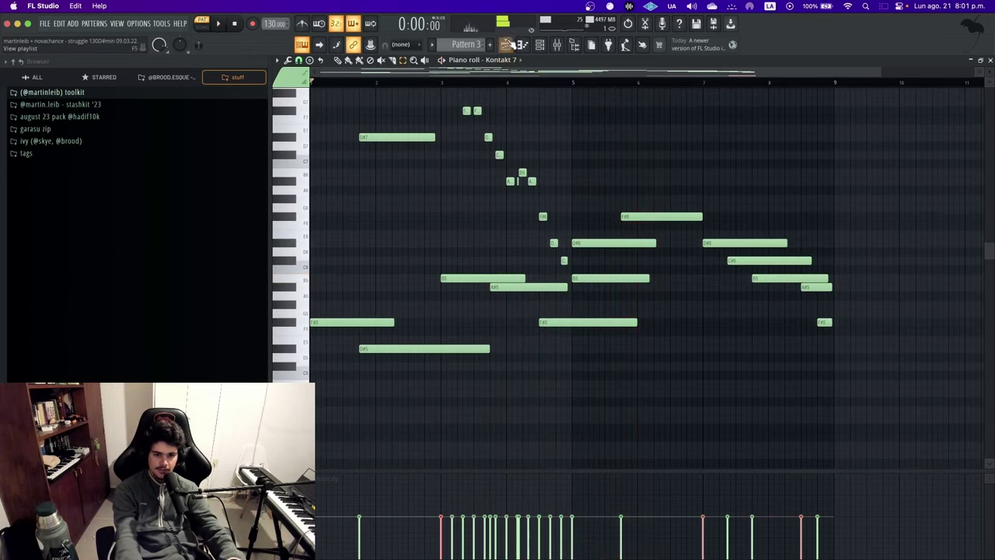
Return to the playlist, solo Track 3, enable Tracks 2 and 1 with it, and play the section starting at bar 9
left_click(507, 44)
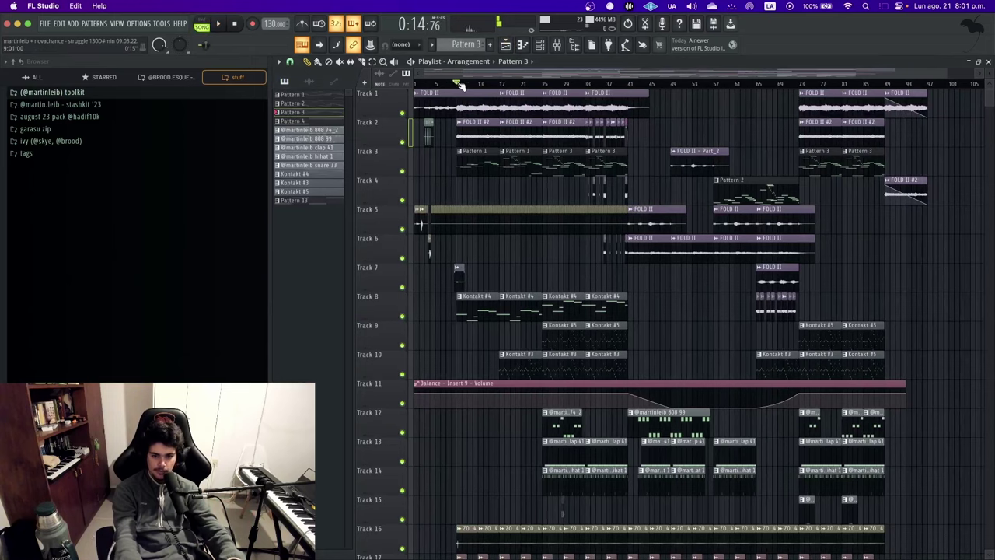
right_click(403, 171)
left_click(404, 143)
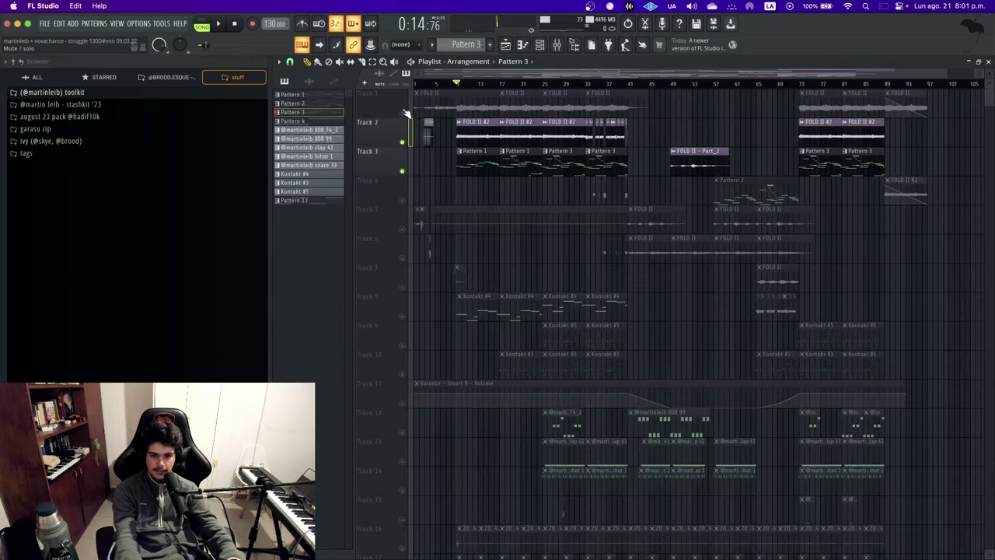
left_click(403, 113)
scroll(483, 208, "up", 5)
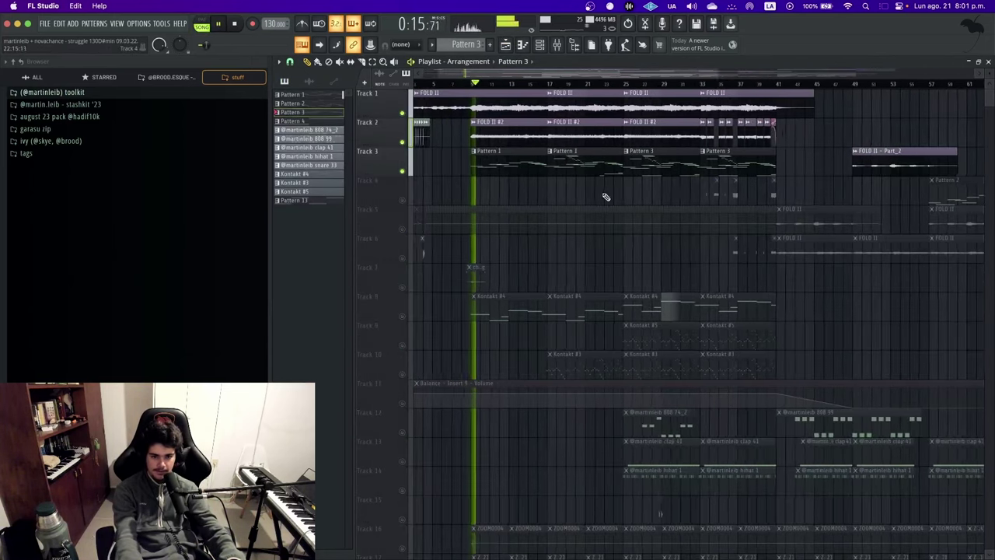
scroll(528, 217, "up", 2)
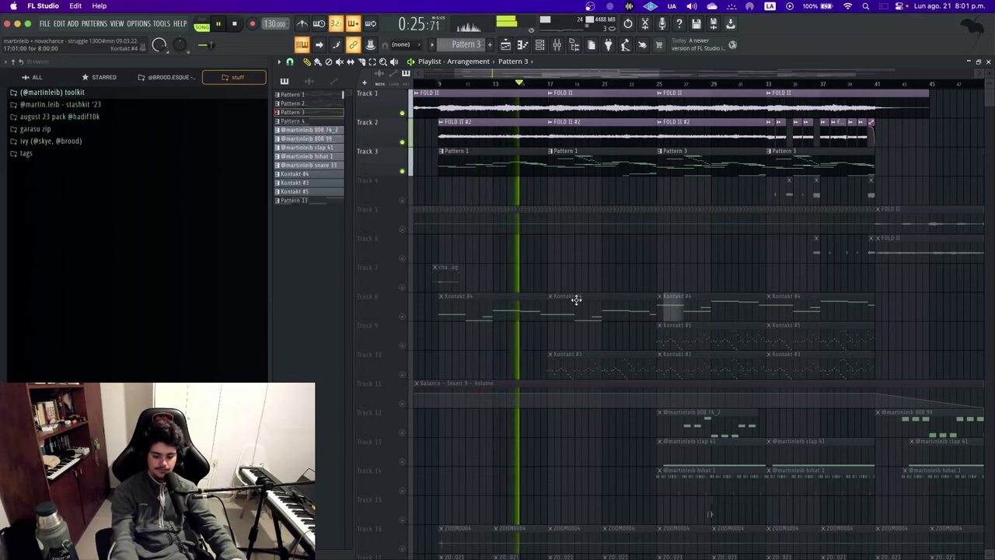
scroll(575, 299, "down", 4)
scroll(416, 262, "up", 4)
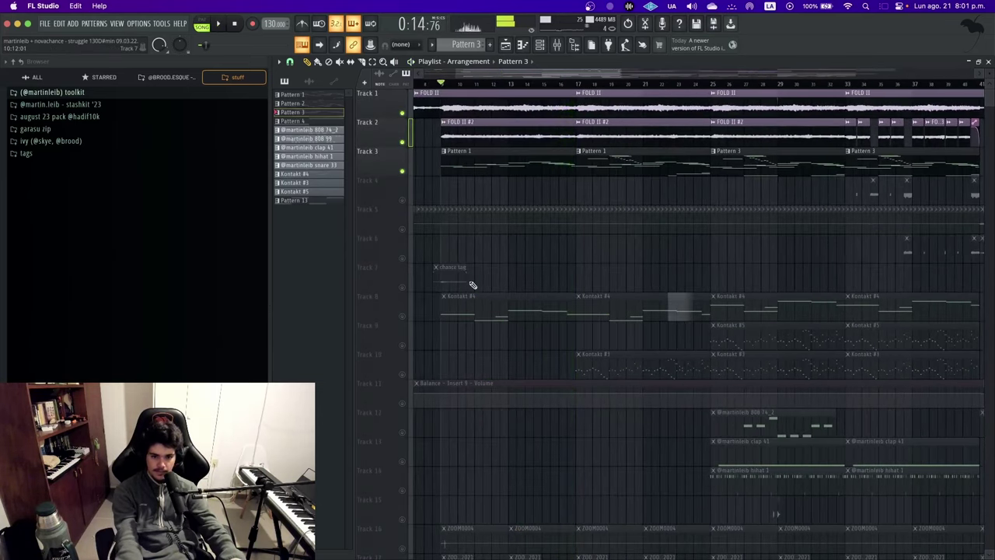
Unmute Track 8 and open its Kontakt #4 pattern in the piano roll
scroll(408, 331, "up", 2)
left_click(402, 317)
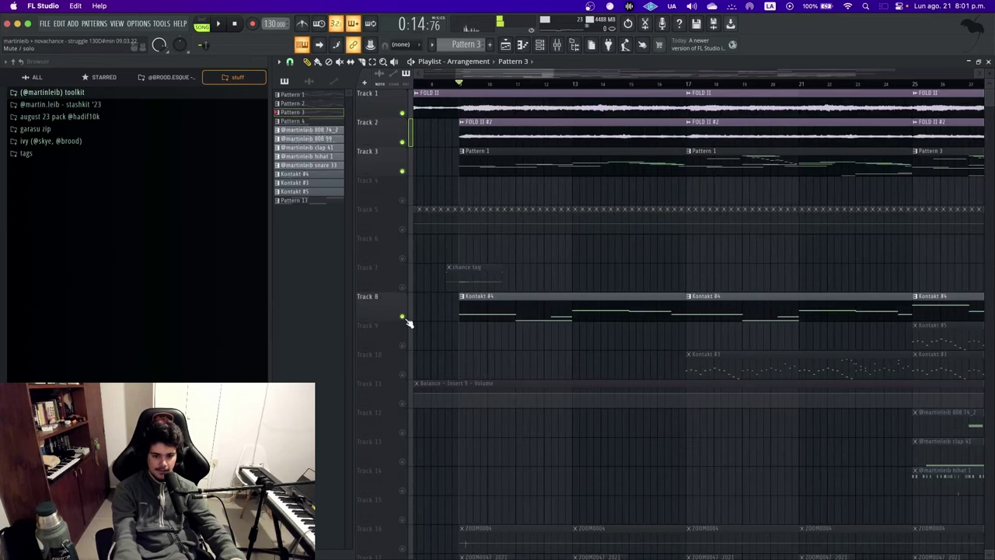
double_click(536, 315)
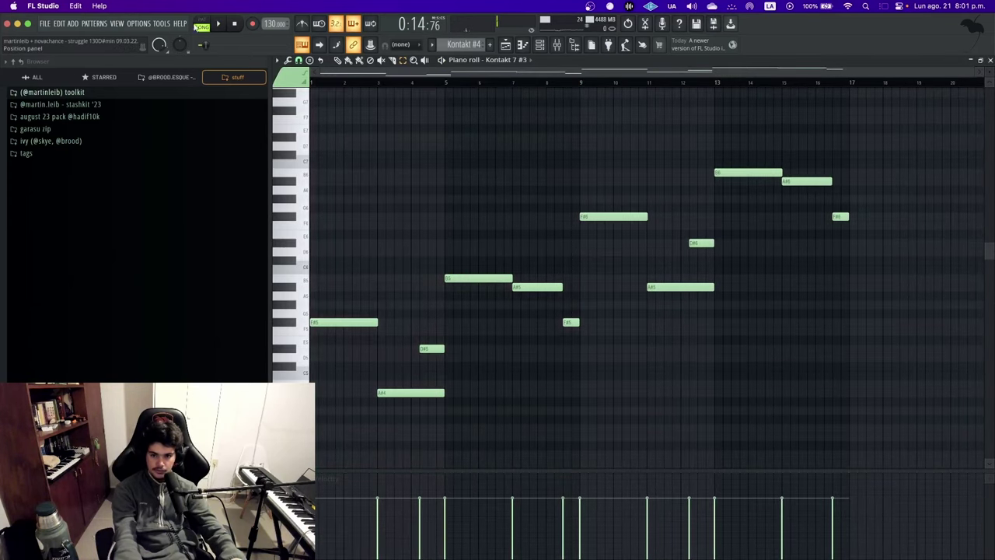
Show the Sordino Violins instrument loaded in the Kontakt 7 #3 channel and close its window
left_click(540, 44)
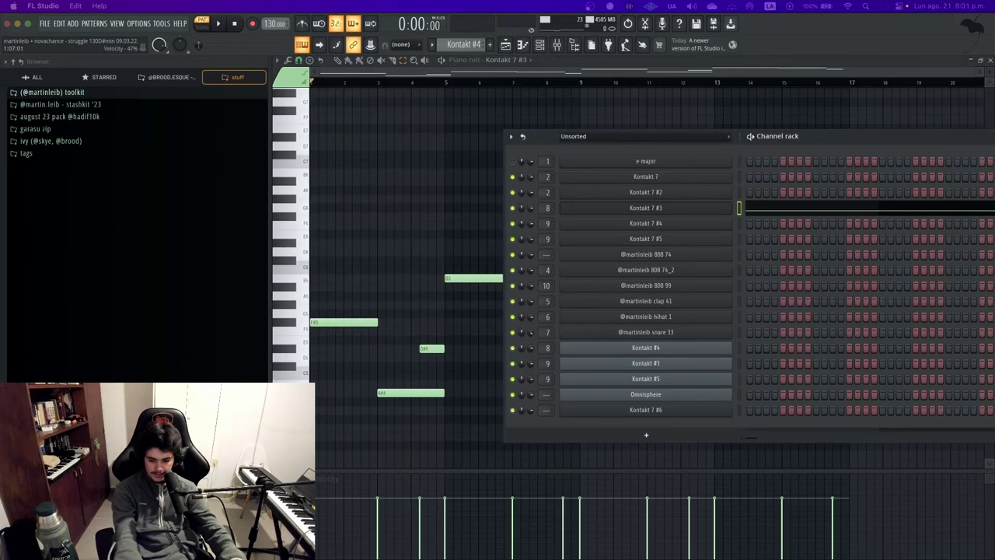
left_click(645, 208)
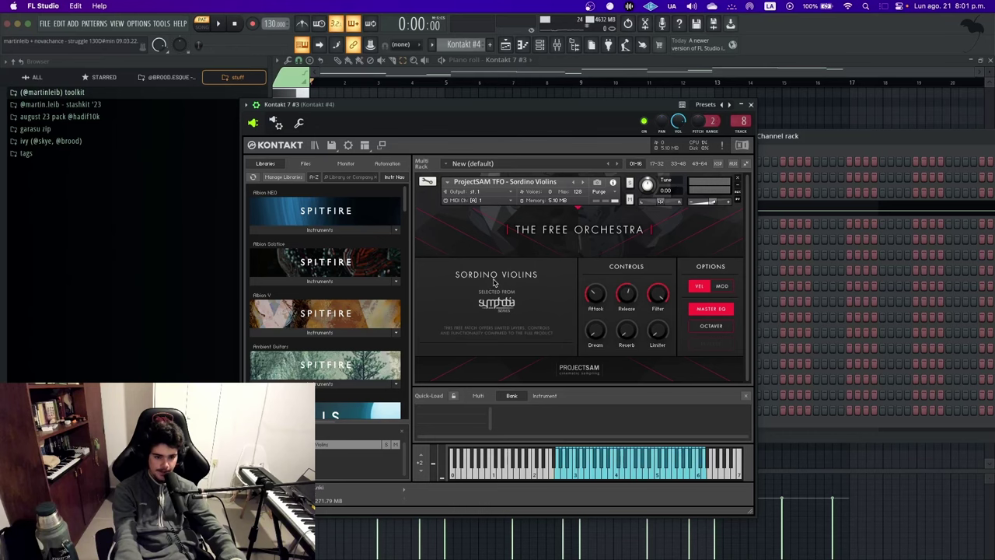
left_click(752, 105)
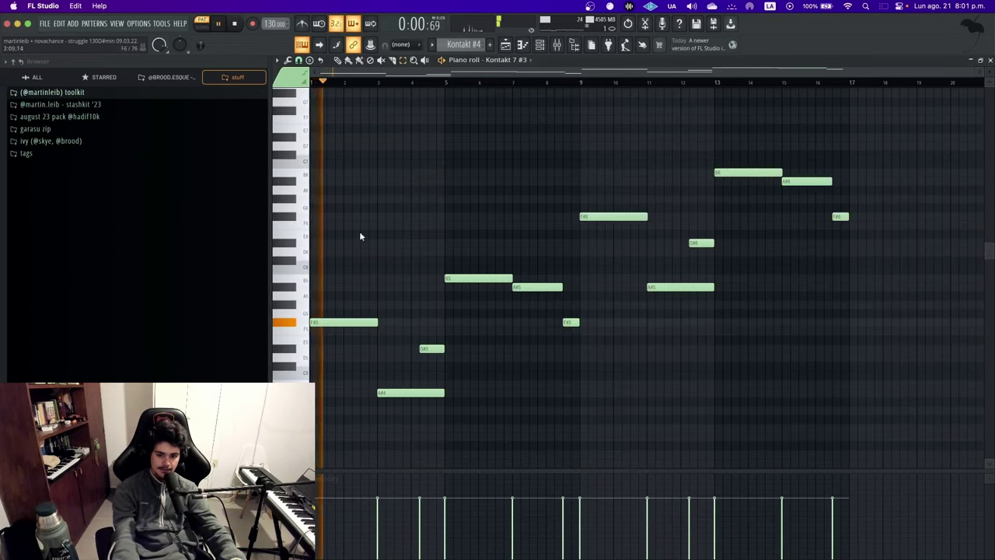
Examine the Kontakt #4 violin melody across bars 1 to 17 during playback
scroll(360, 233, "up", 2)
scroll(360, 233, "down", 2)
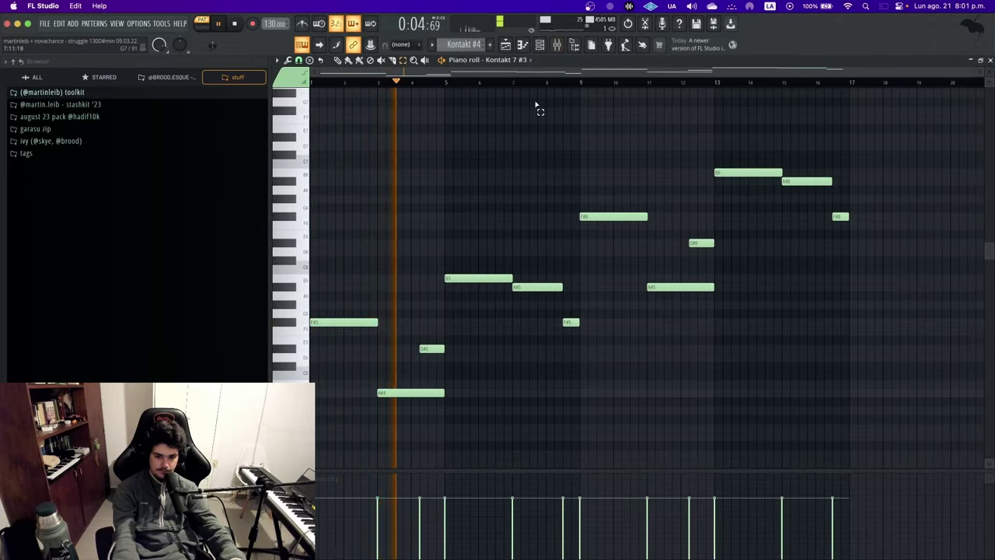
scroll(529, 382, "up", 1)
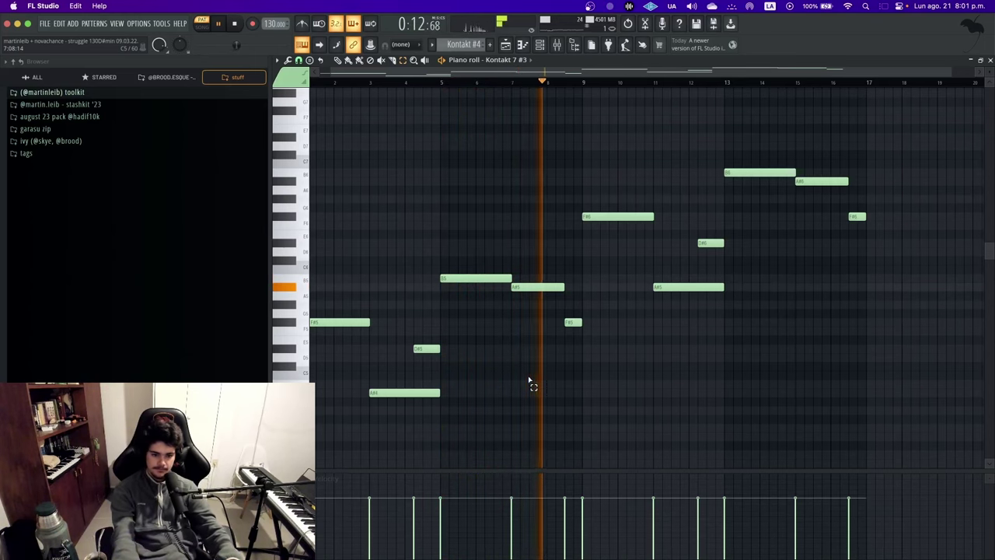
scroll(782, 366, "up", 1)
scroll(783, 366, "up", 2)
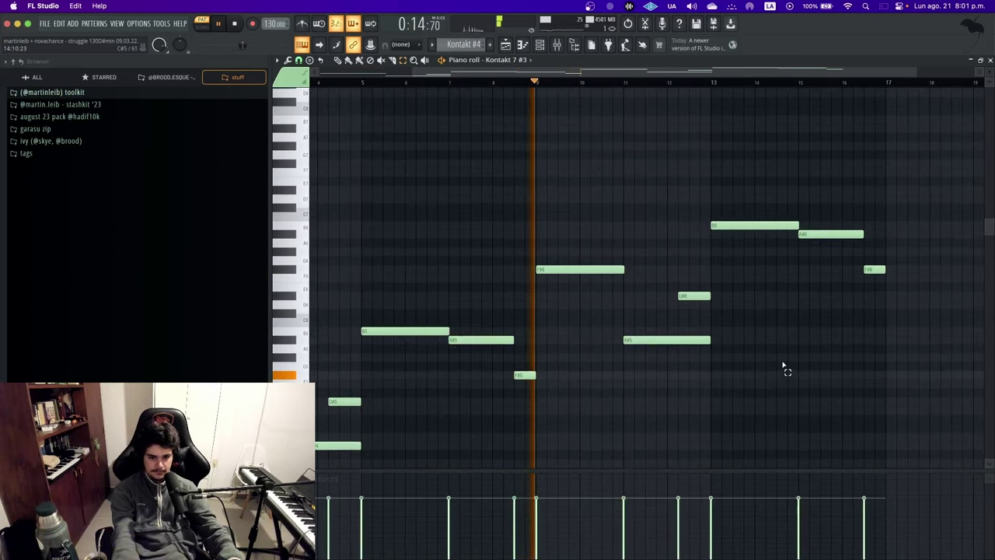
scroll(783, 367, "down", 1)
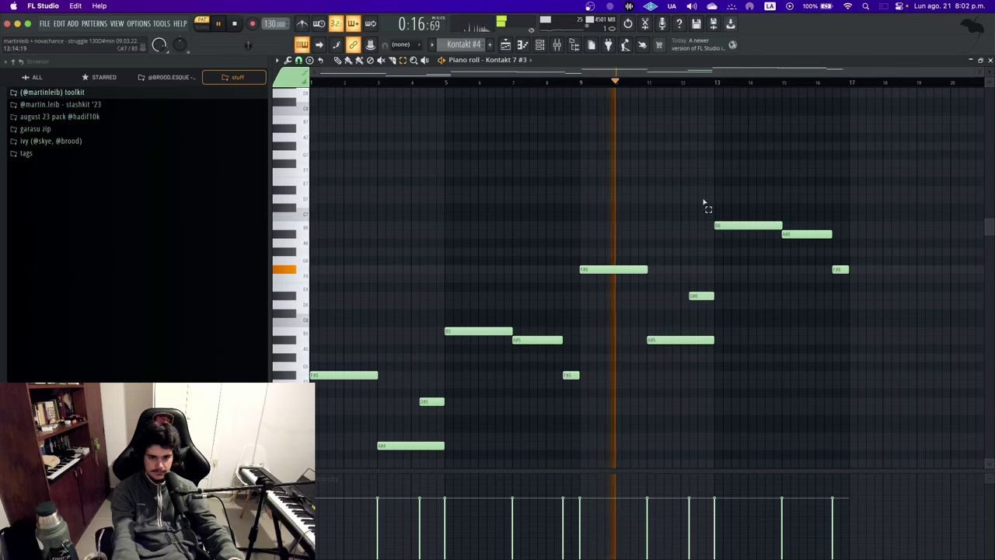
scroll(824, 241, "down", 4)
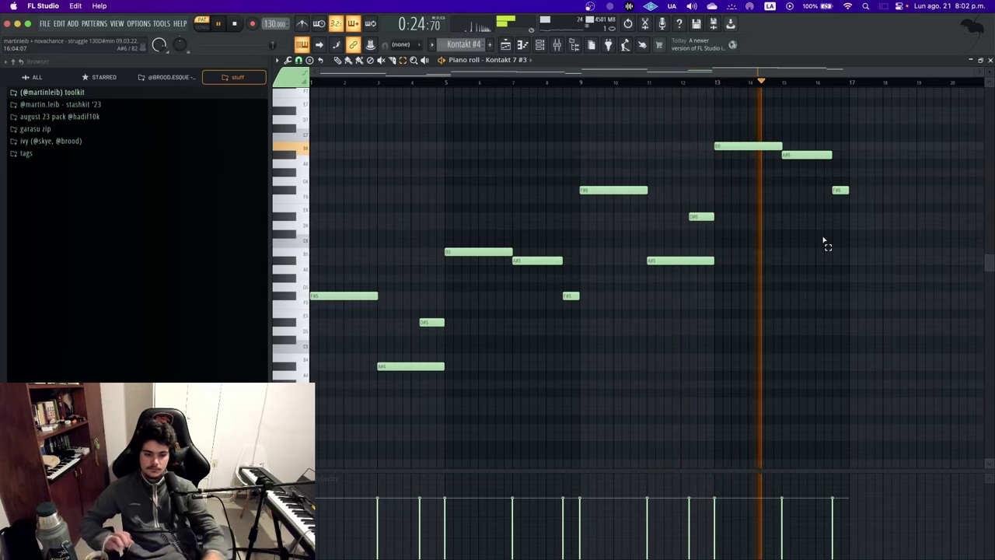
Point out the higher violin notes between bars 9 and 17 by box-selecting them, deselect them, and stop playback
left_click_drag(945, 325, 599, 136)
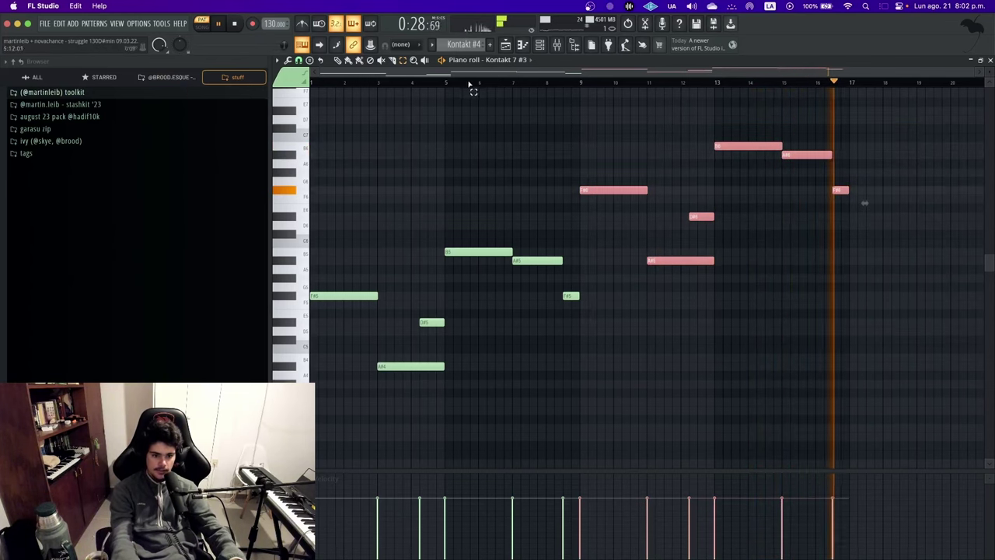
left_click(569, 295)
key("space")
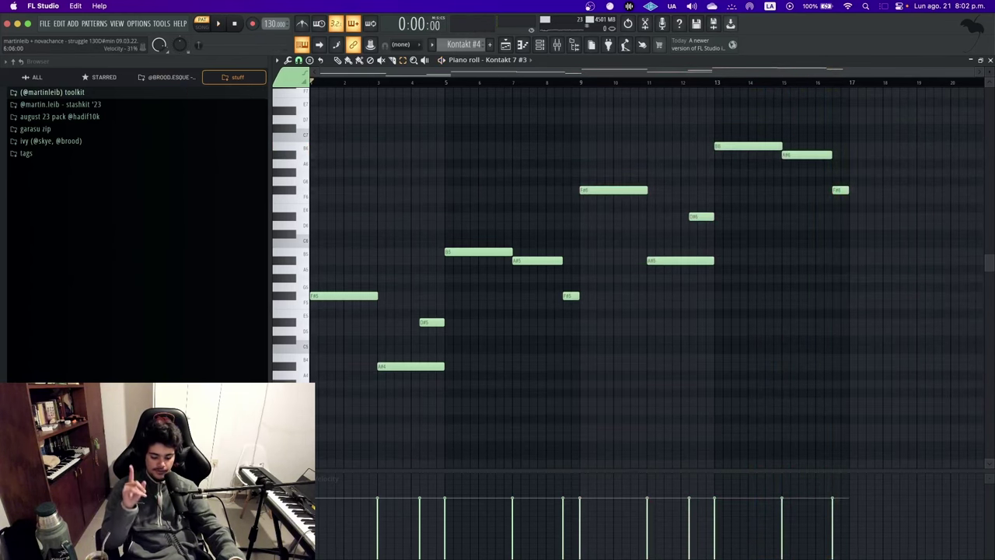
Switch to Discord to check the screen-share call, and return to FL Studio
key("super+Tab")
left_click(723, 184)
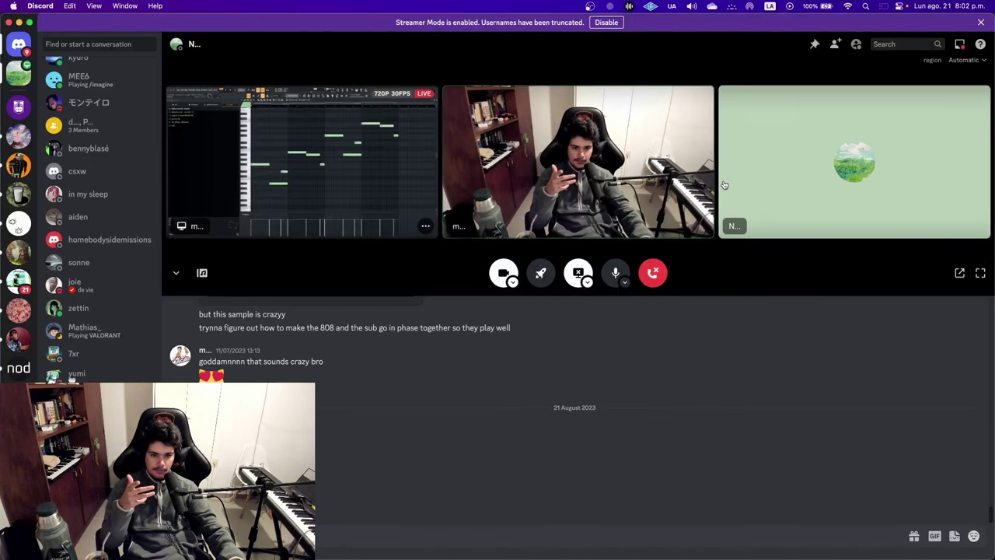
key("super+Tab")
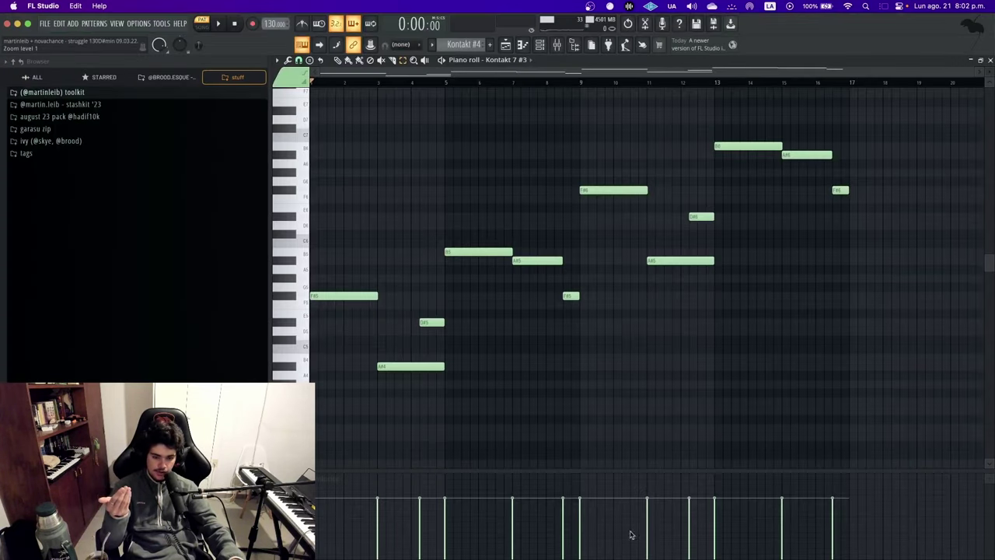
Open Pattern 1 from the playlist in the piano roll and select all of its notes
key("F5")
double_click(536, 170)
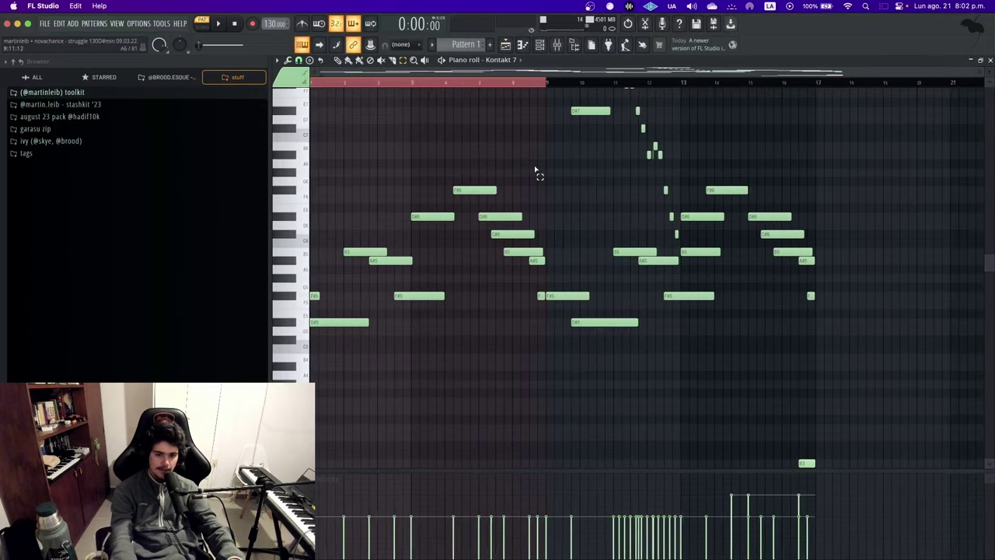
scroll(933, 377, "down", 3)
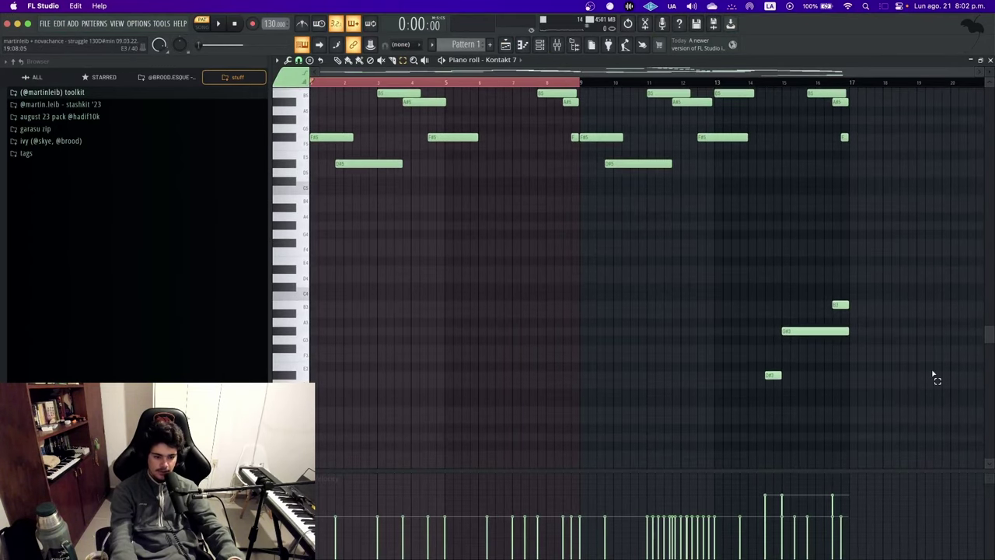
key("ctrl+a")
scroll(863, 194, "up", 3)
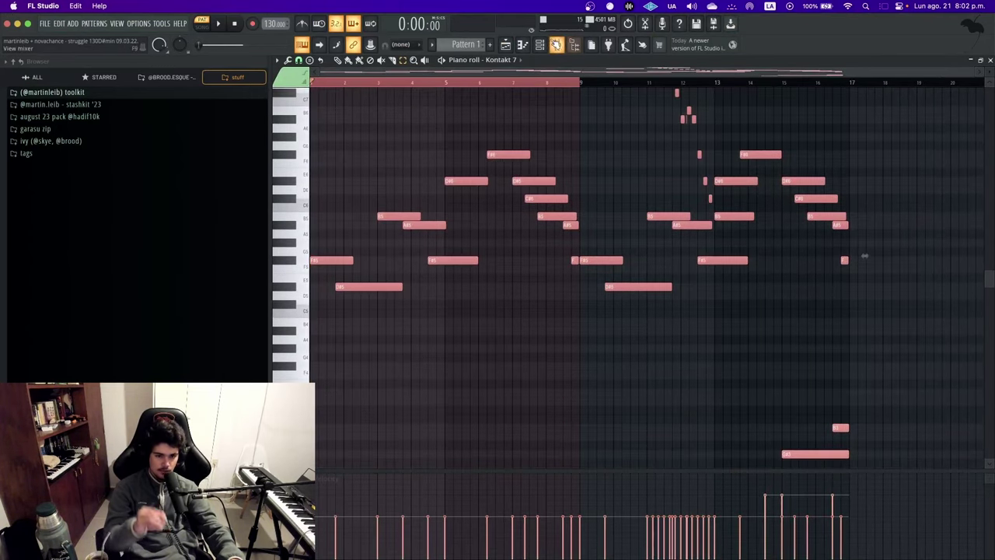
Show The Grandeur piano in the Kontakt 7 channel, view the channel's level adjustment settings, and close the plugin and channel rack
left_click(542, 45)
left_click(613, 178)
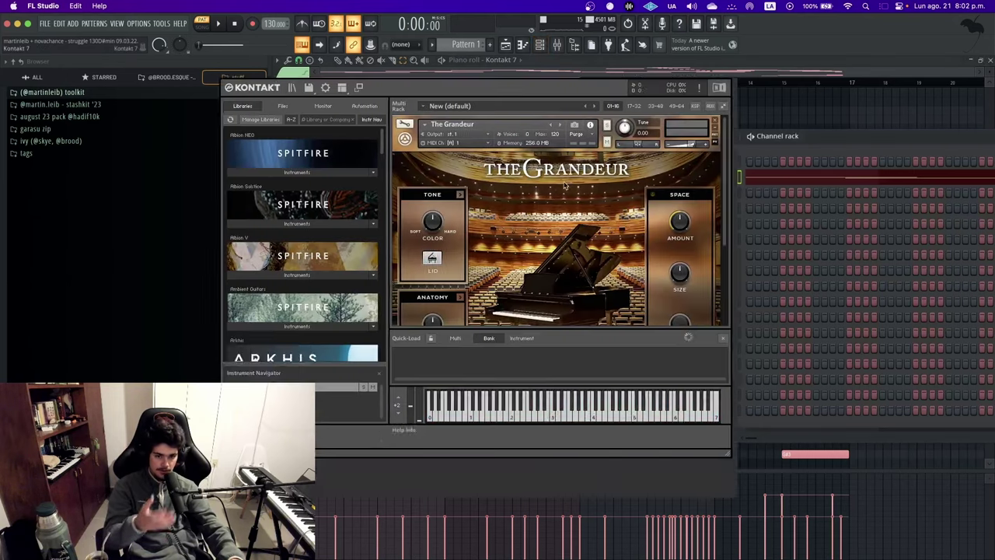
left_click(277, 102)
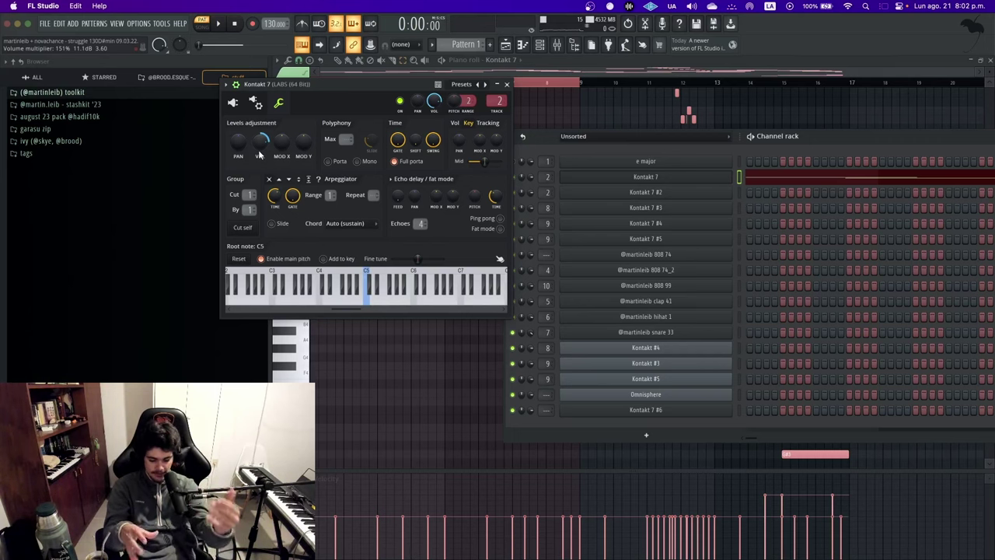
left_click(507, 84)
key("space")
key("F6")
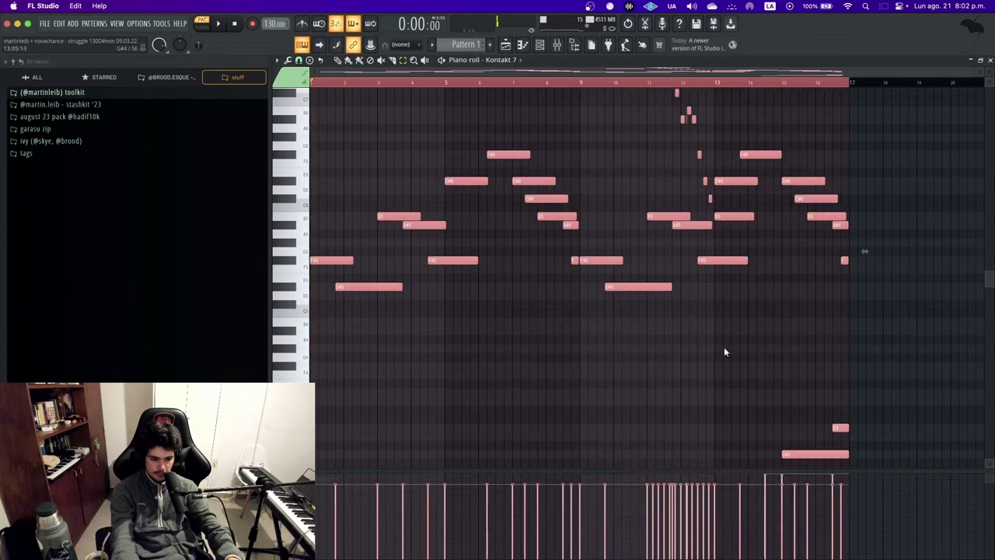
Audition Pattern 1 with the raised note velocities, stop playback, and undo the velocity increases
key("space")
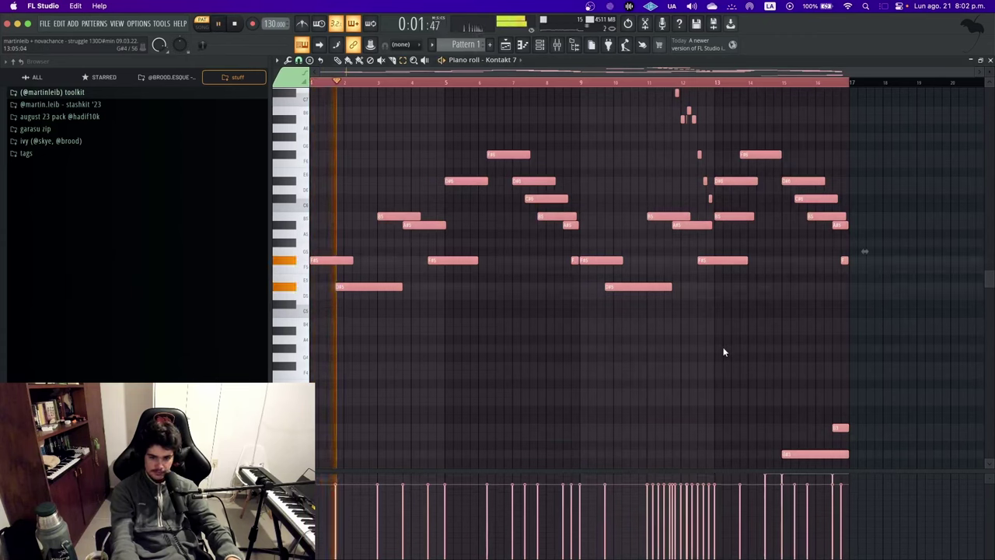
key("space")
key("super+z")
key("super+z")
key("super+z")
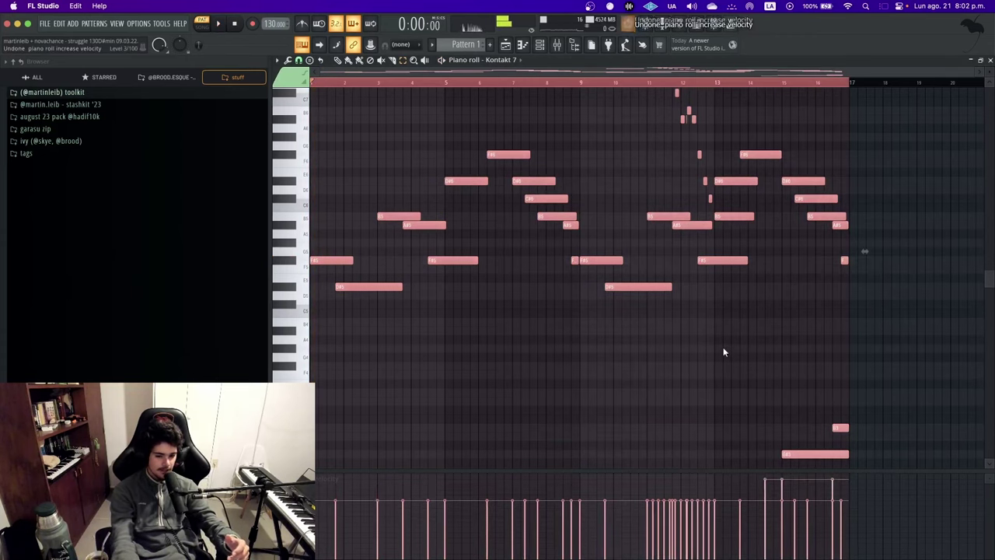
key("super+z")
key("super+z")
key("super+z")
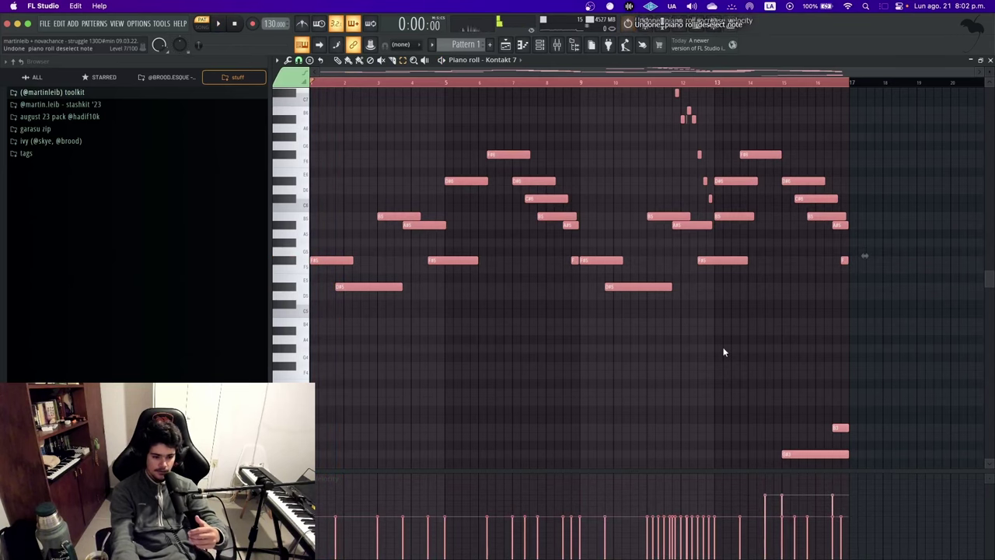
key("space")
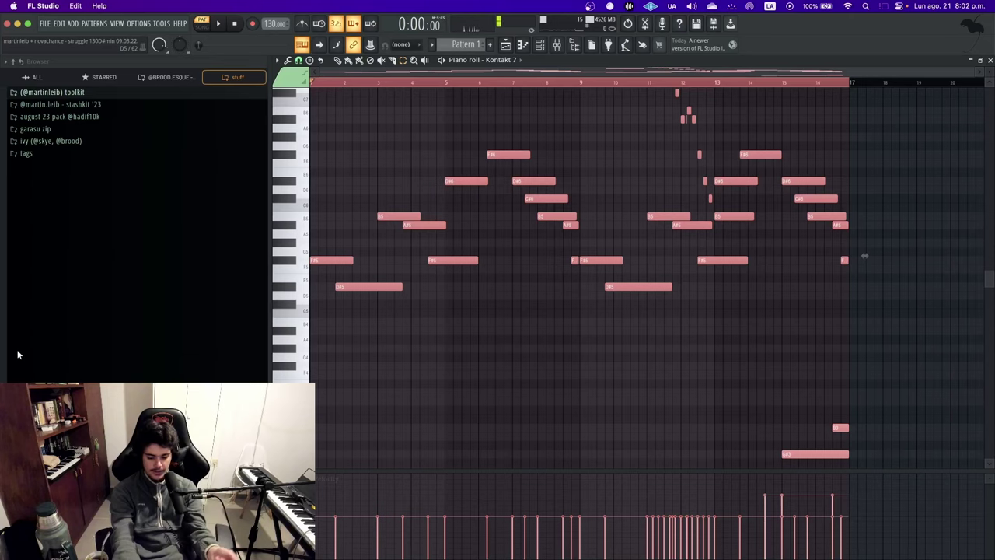
Return to the playlist in song mode, check the screen-share call in Discord, and switch back to FL Studio
left_click(506, 45)
scroll(526, 234, "up", 3)
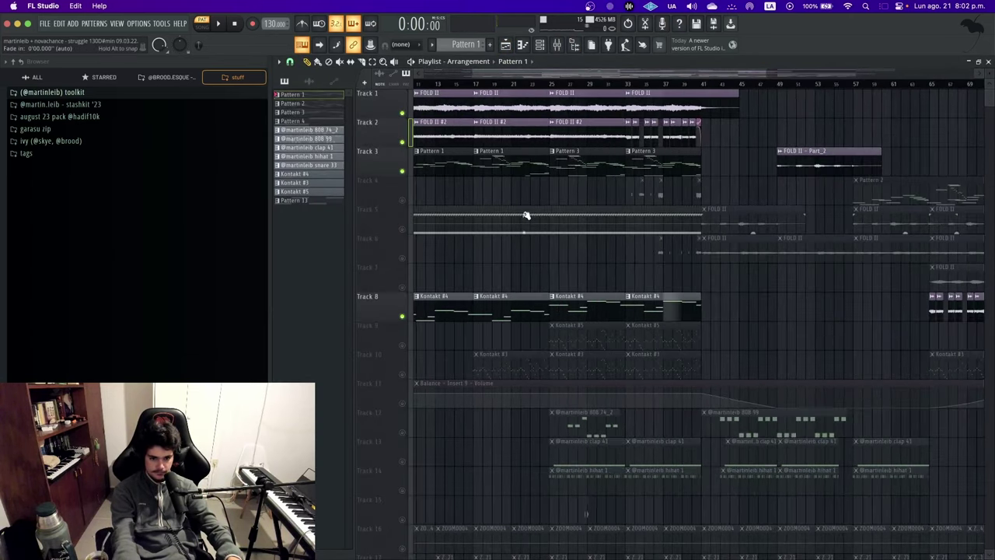
key("l")
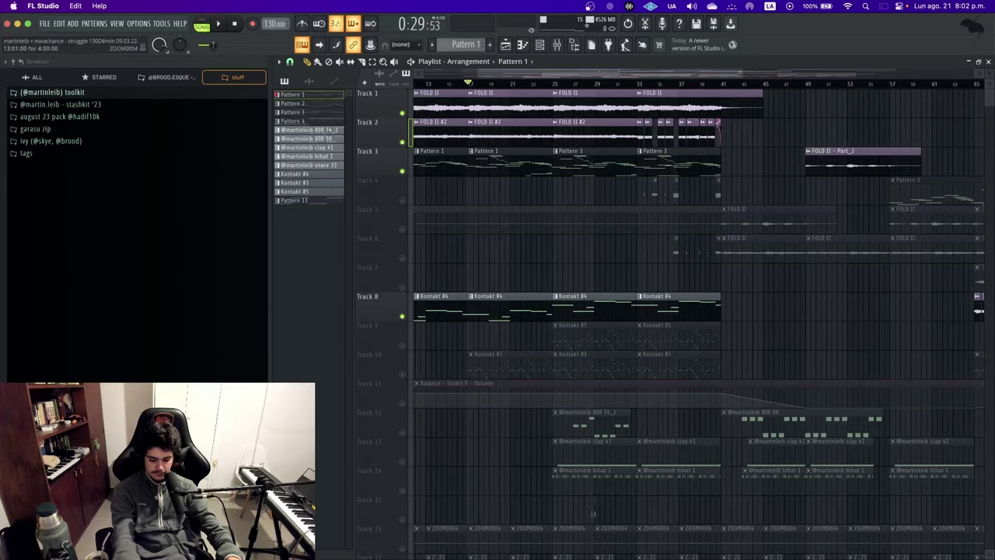
key("super+Tab")
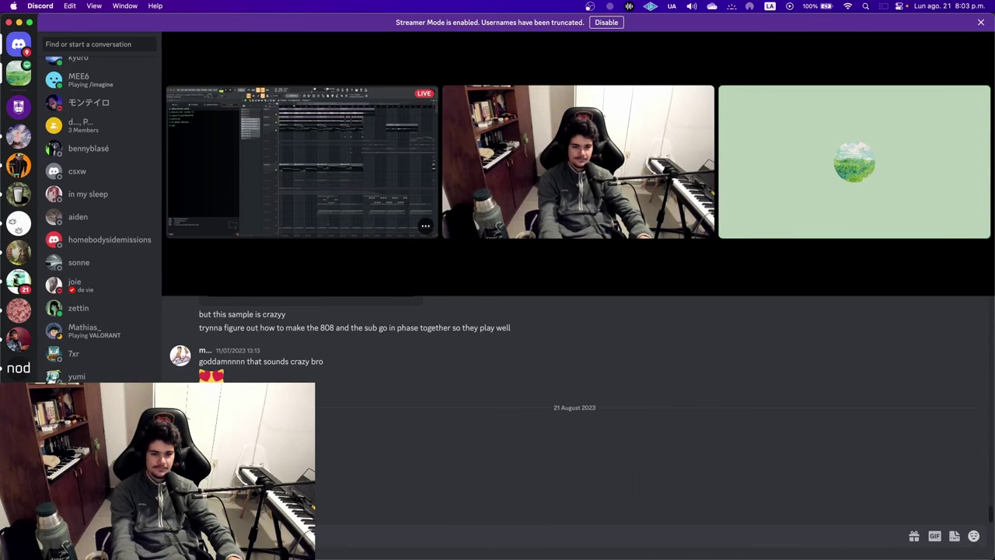
key("super+Tab")
Solo Track 10 in the playlist and unmute Track 9 so only the two string layers are active
scroll(529, 263, "up", 3)
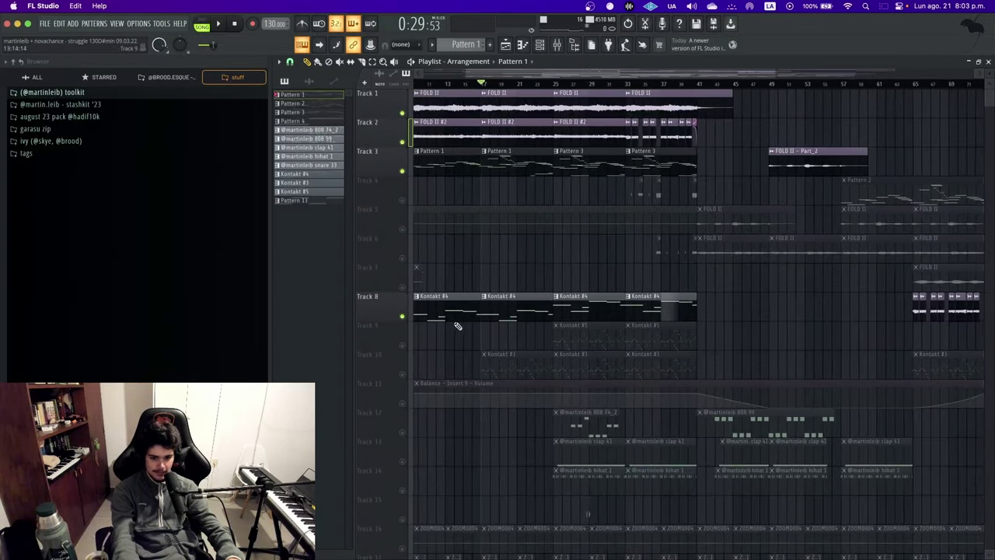
right_click(403, 380)
left_click(403, 345)
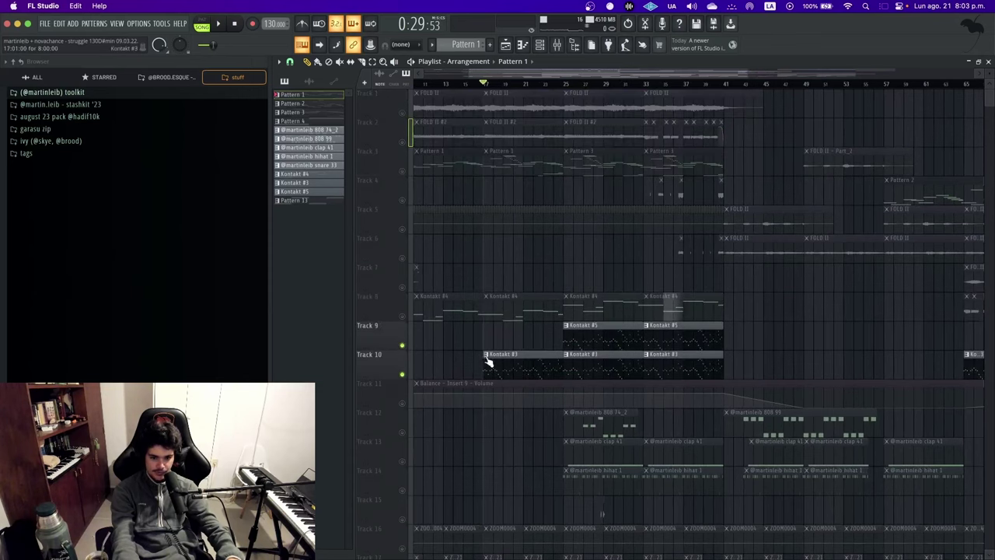
left_click(487, 359)
Show the ProjectSAM Short Strings instrument in the Kontakt 7 #4 channel, and close the plugin and channel rack
left_click(540, 46)
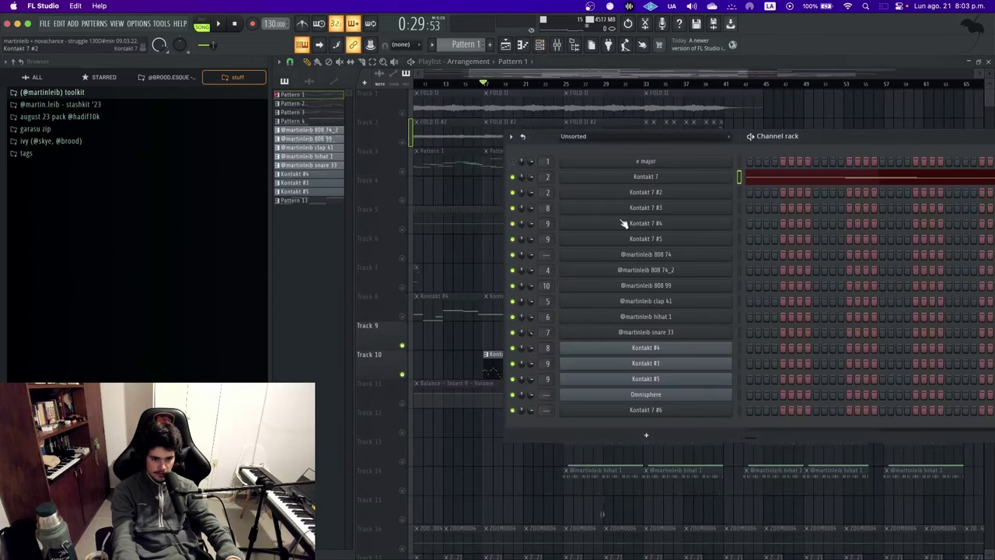
left_click(683, 223)
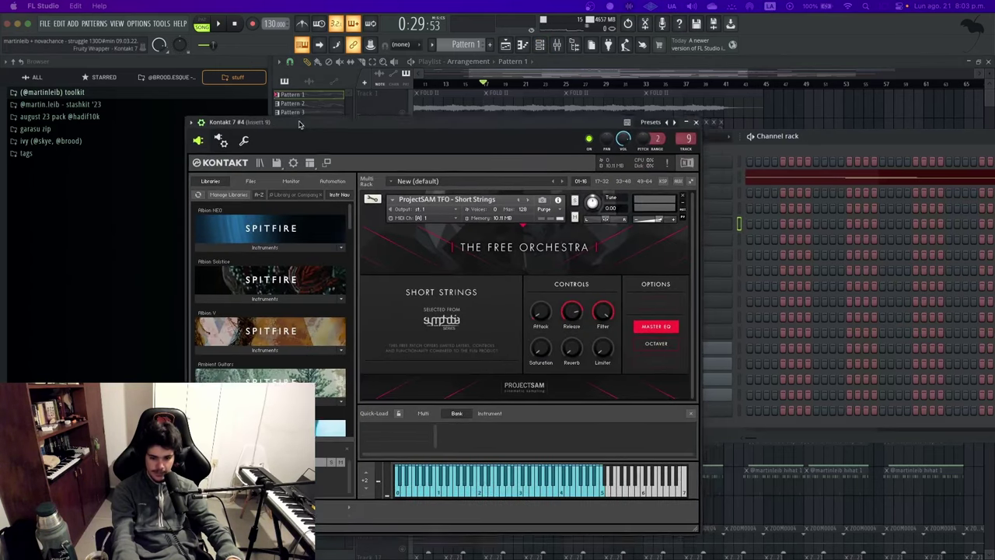
left_click(732, 107)
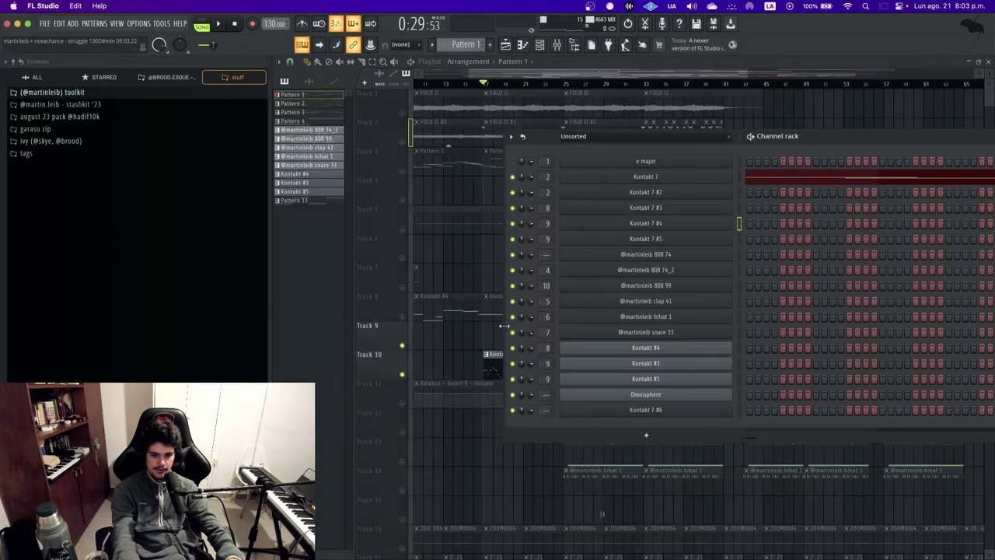
key("F6")
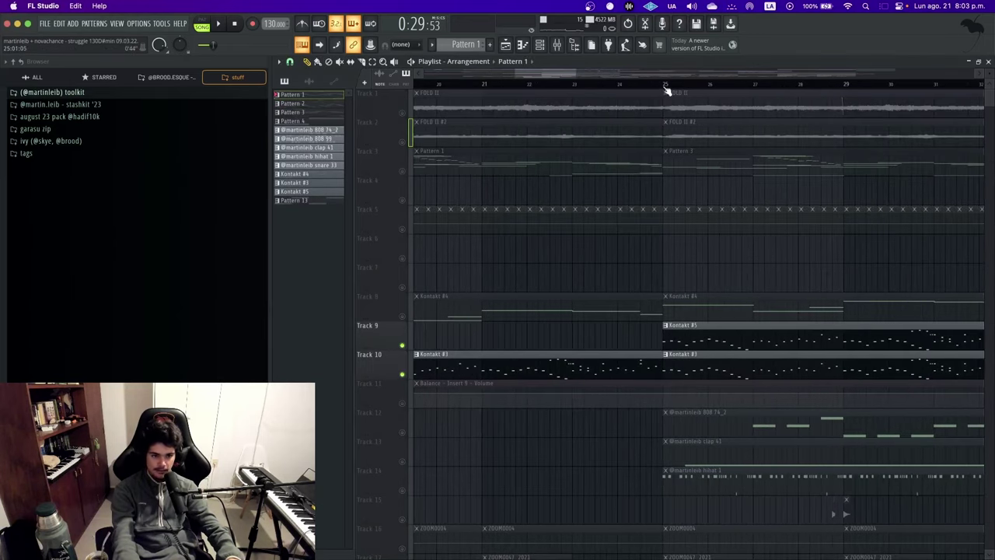
Open the Kontakt #3 pattern in the piano roll, select its notes, and return to the playlist
double_click(684, 307)
left_click_drag(812, 342, 200, 117)
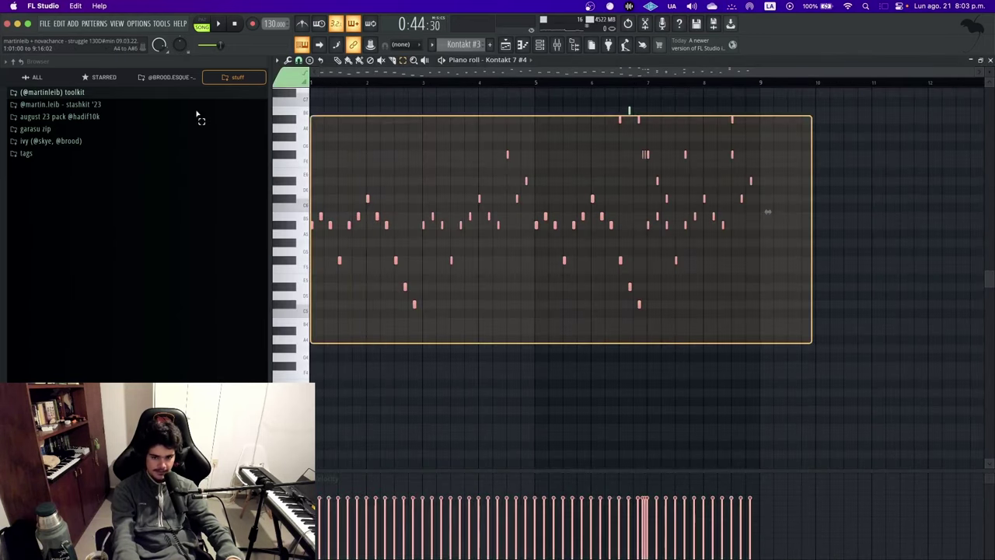
scroll(493, 72, "up", 3)
left_click(505, 45)
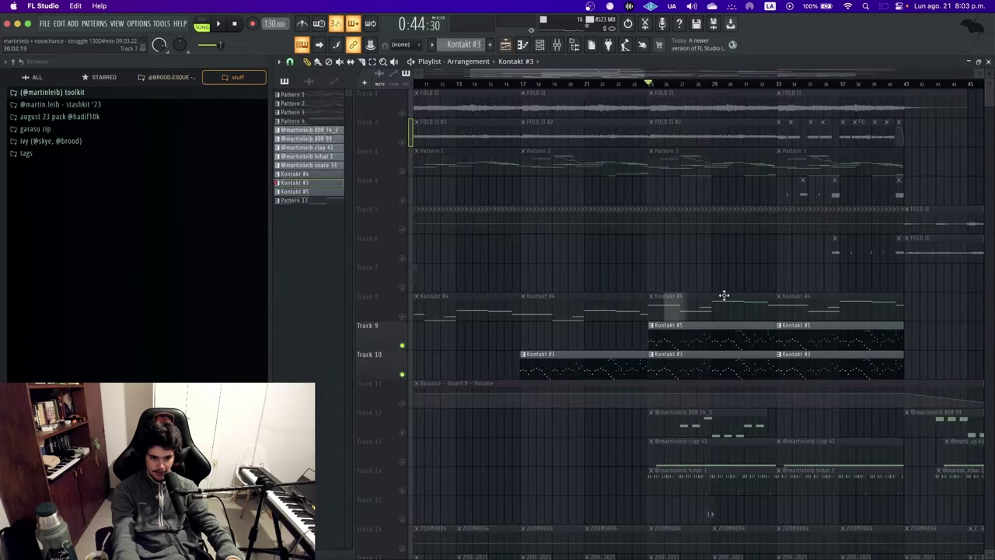
Open the Kontakt #5 pattern in the piano roll, select and deselect its notes, and return to the playlist
double_click(707, 337)
left_click_drag(906, 398, 464, 163)
key("ctrl+d")
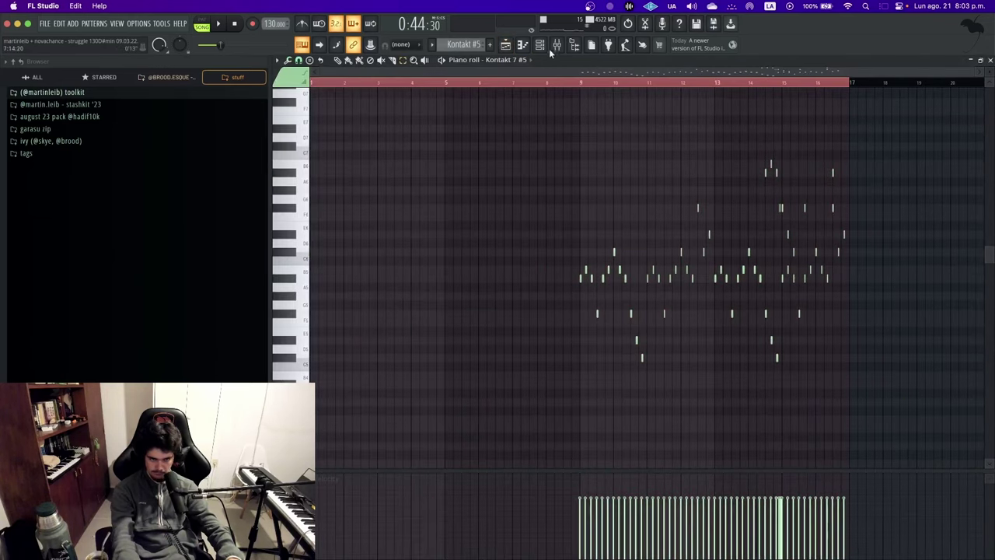
left_click(505, 45)
Play the string layers from bar 17 while viewing the Kontakt #3 notes, stop playback, and open Kontakt #5 in the piano roll
key("space")
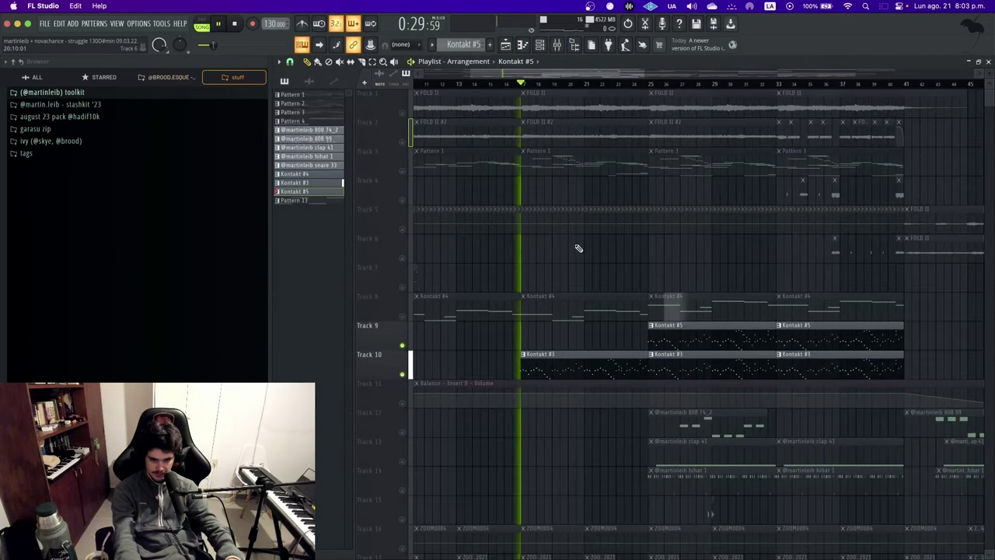
double_click(552, 370)
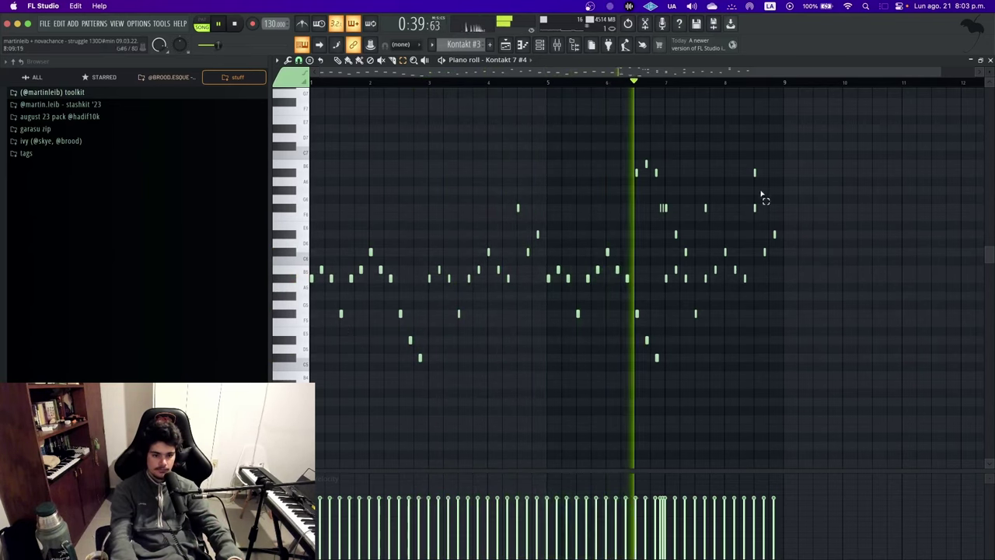
scroll(676, 201, "up", 3)
scroll(643, 231, "down", 5)
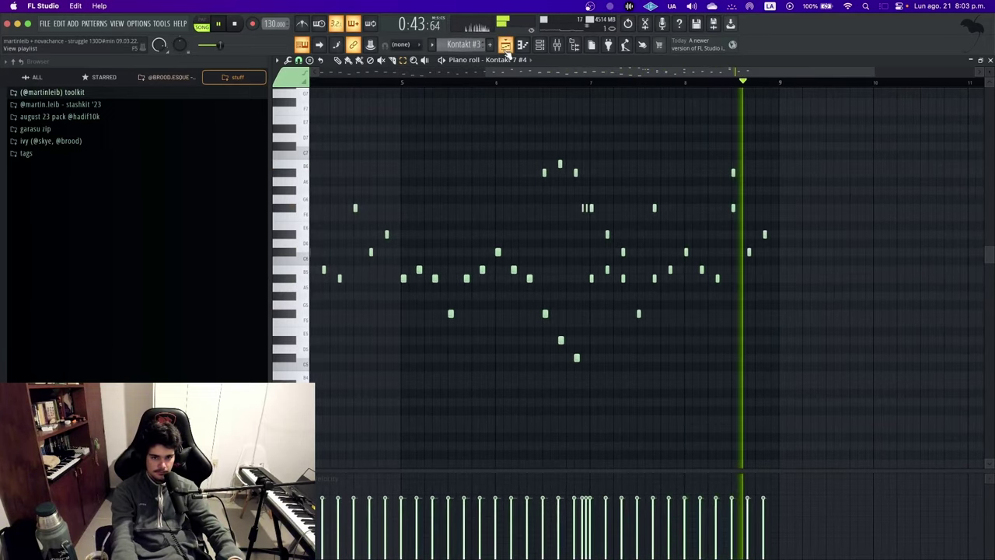
key("F5")
key("space")
key("F7")
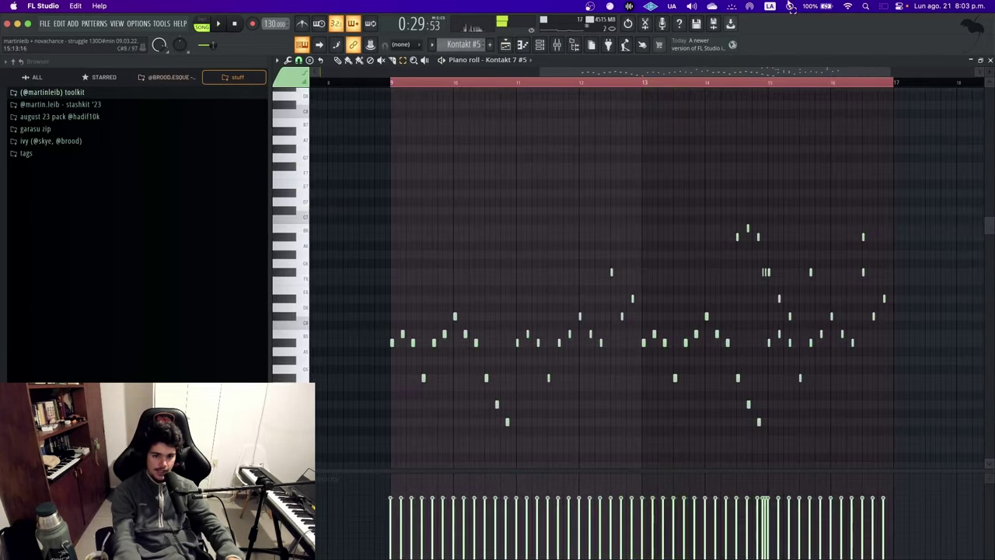
Show the Short Strings instrument and its tuning in the Kontakt 7 #5 channel, and close the plugin and channel rack
left_click(541, 46)
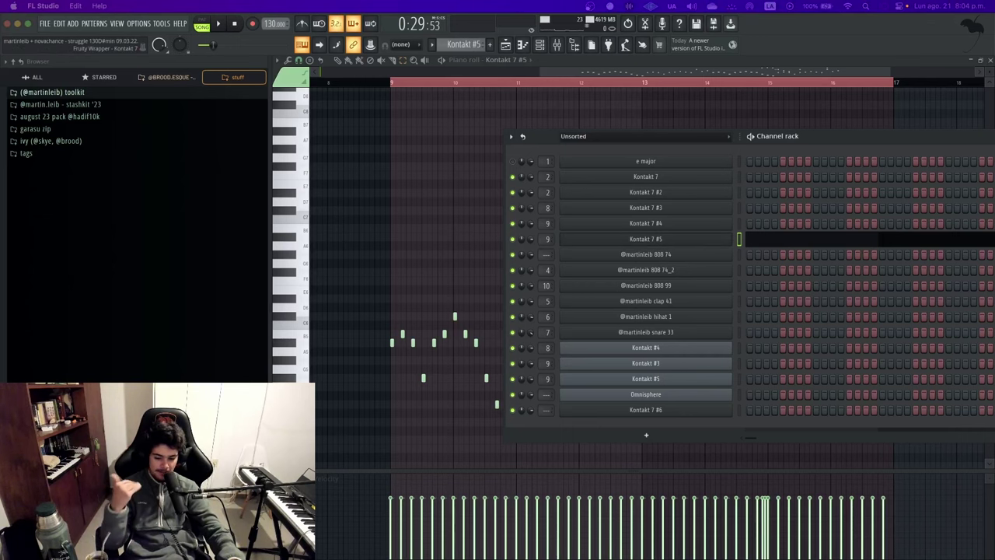
left_click(645, 239)
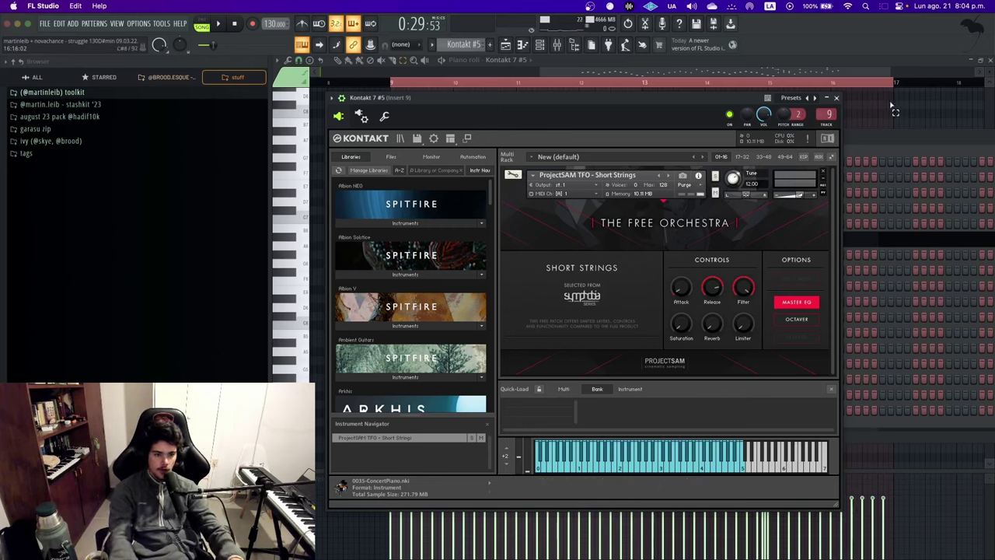
left_click(836, 97)
key("F6")
Start playback, jump to bar 25 in the playlist, and open the Kontakt #5 pattern to follow its notes
key("space")
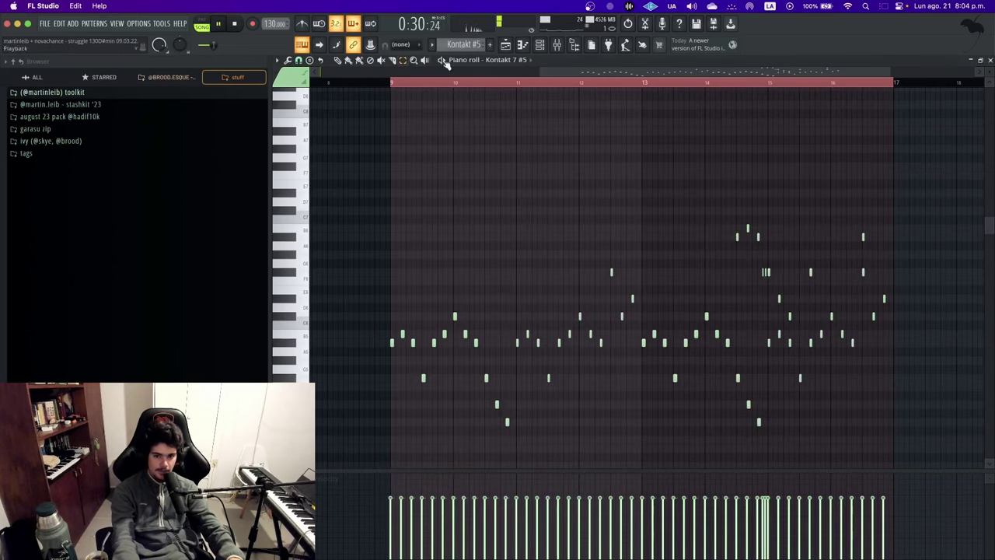
left_click(522, 45)
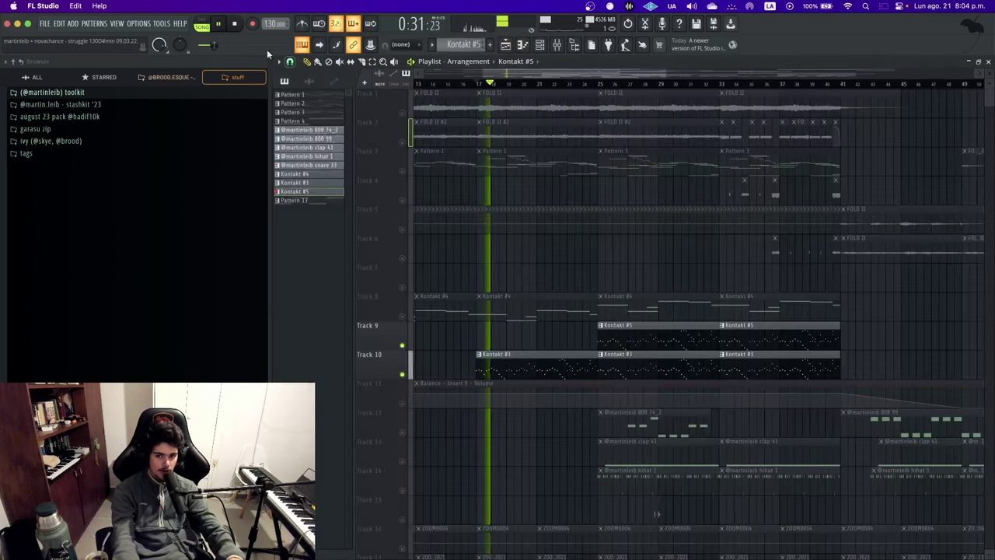
left_click(604, 83)
double_click(630, 328)
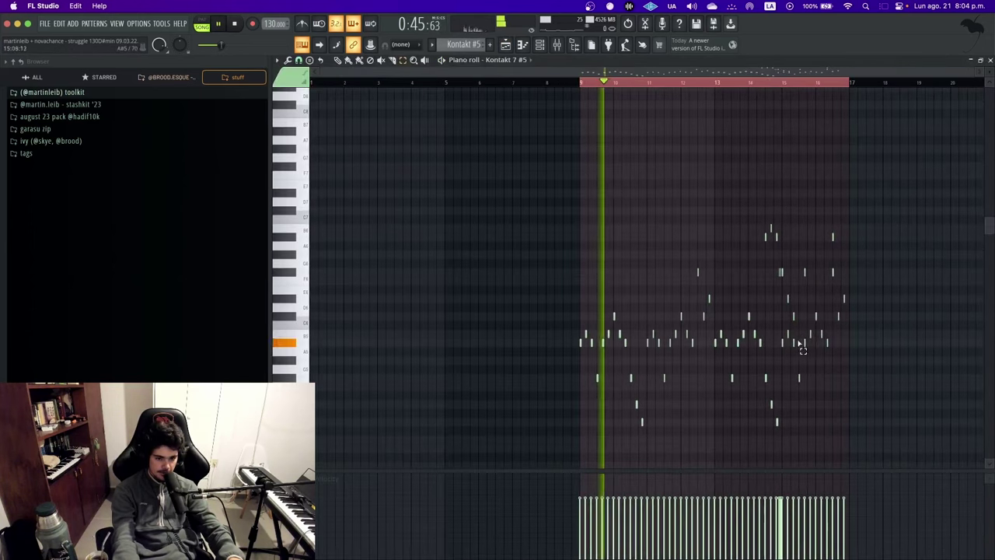
left_click_drag(901, 379, 427, 101)
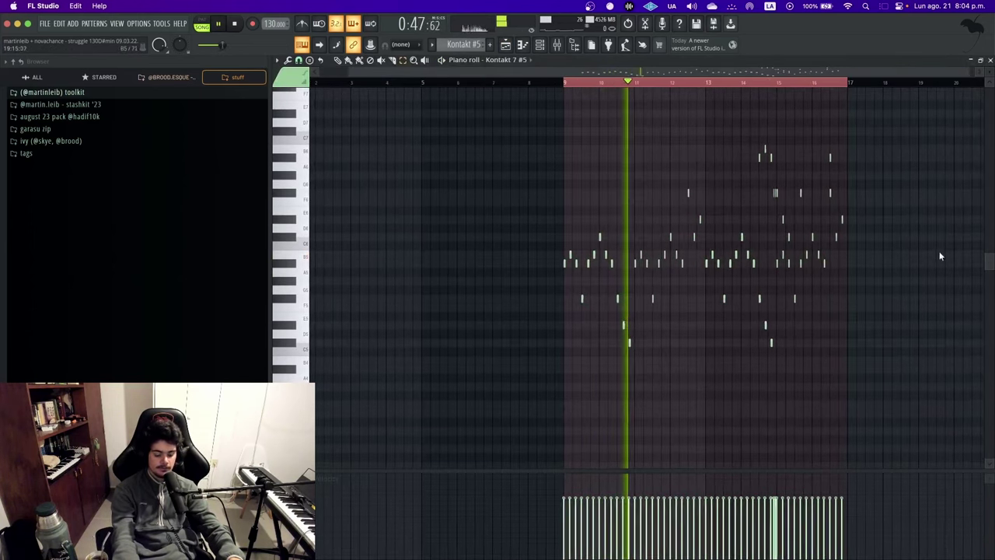
Show the Kontakt 7 #5 plugin during playback, close it, follow the pattern's last bars, and stop playback in the playlist
left_click(540, 46)
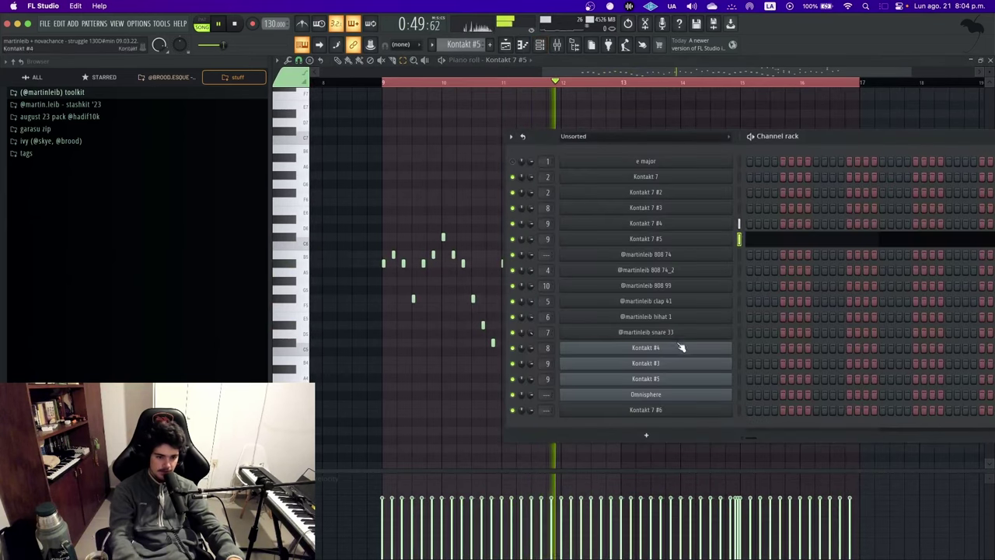
left_click(694, 241)
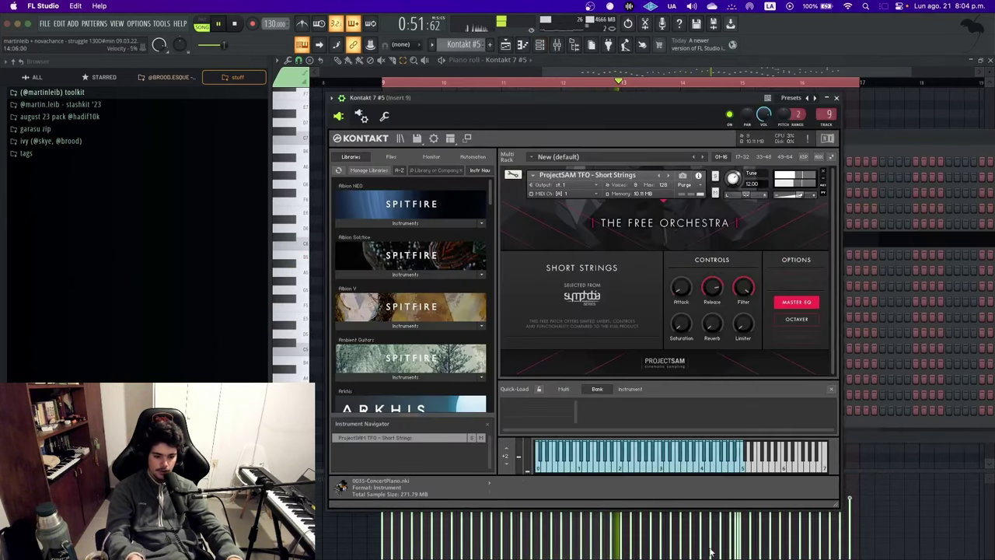
left_click(836, 97)
scroll(858, 201, "right", 3)
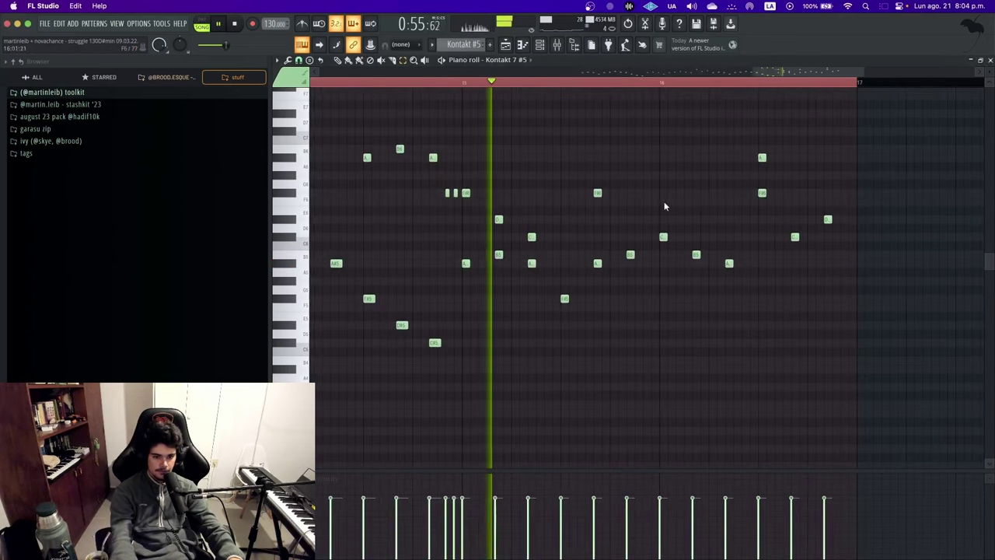
key("F5")
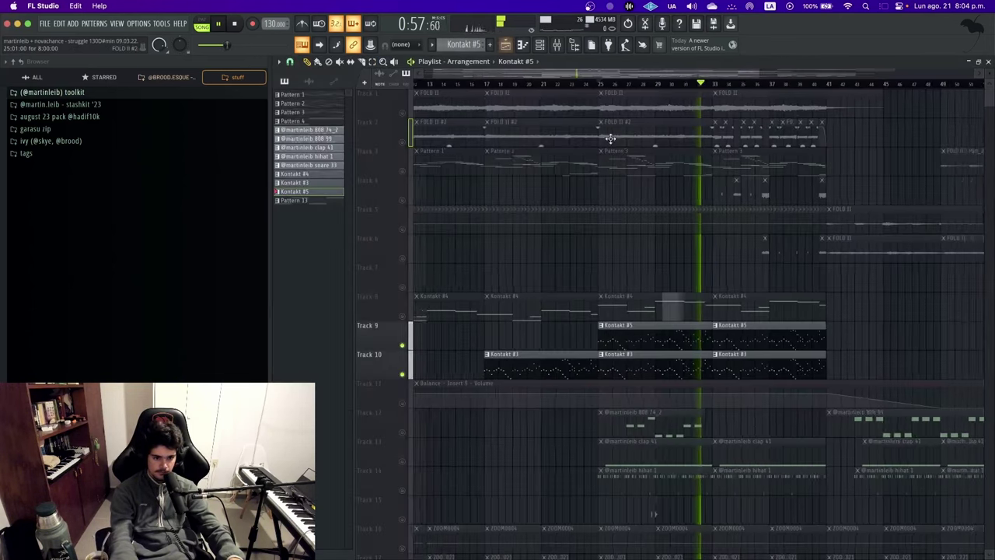
key("space")
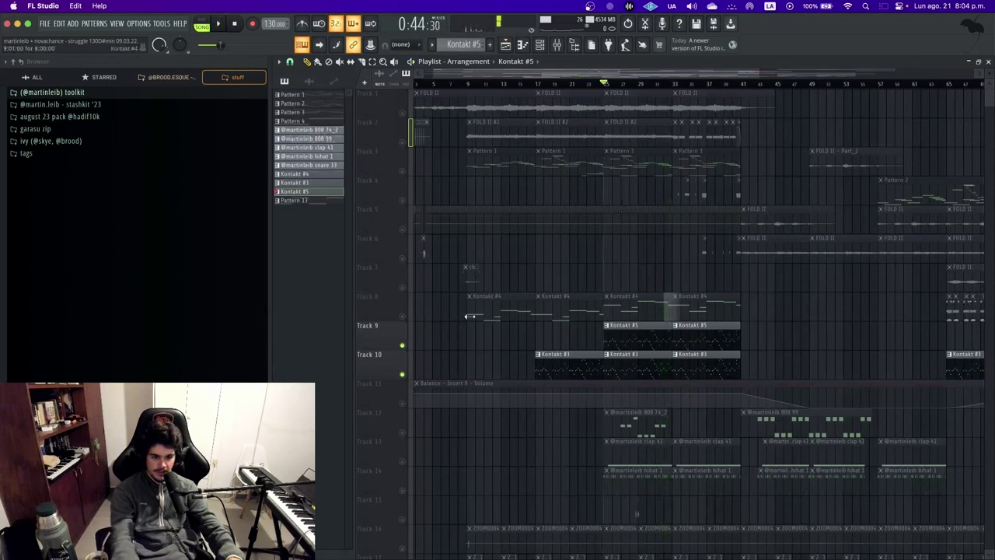
Unmute Tracks 8, 3, 2 and 1 in the playlist alongside the string tracks
left_click(400, 315)
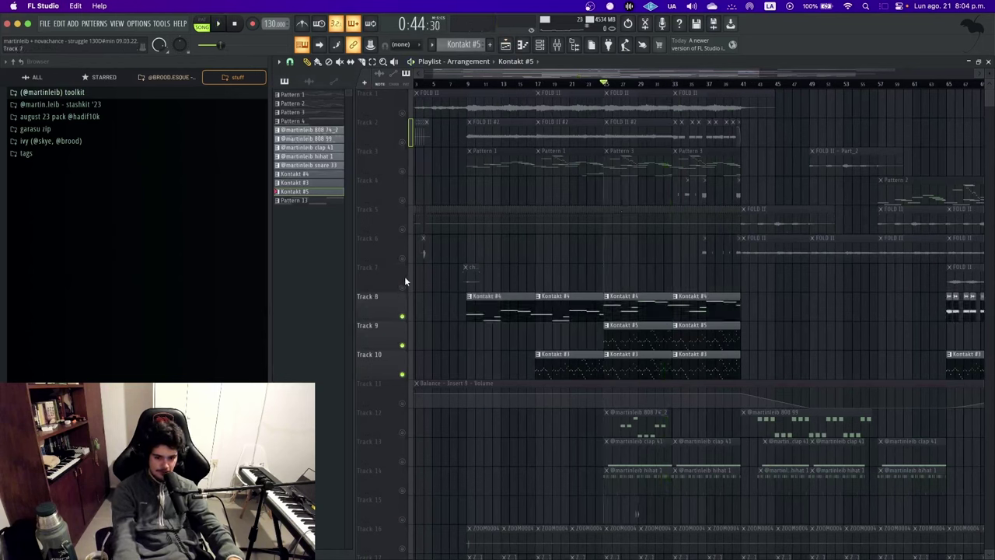
left_click(402, 170)
left_click(402, 142)
left_click(402, 113)
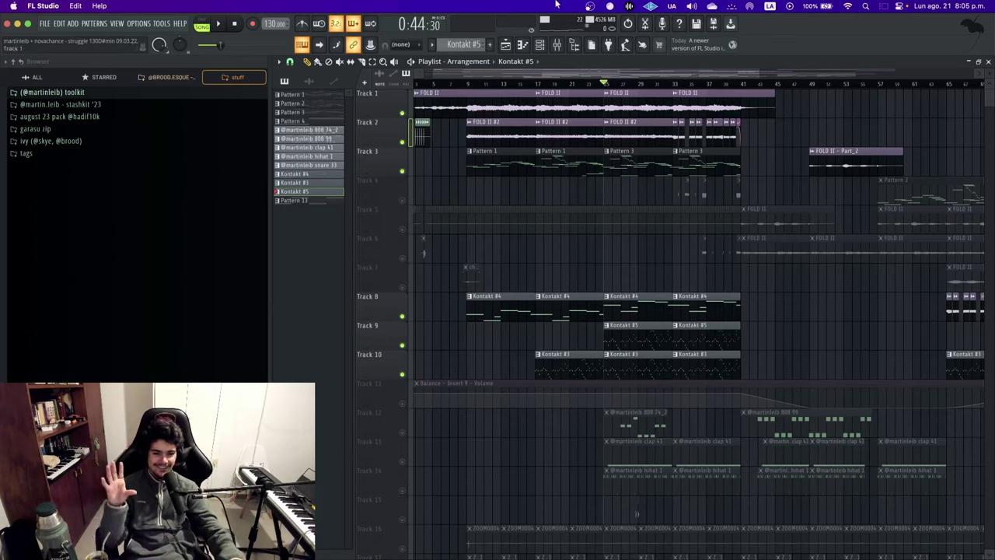
Unmute Track 5, move the playhead to the start of the song, and bring the intro clips into view
left_click(469, 84)
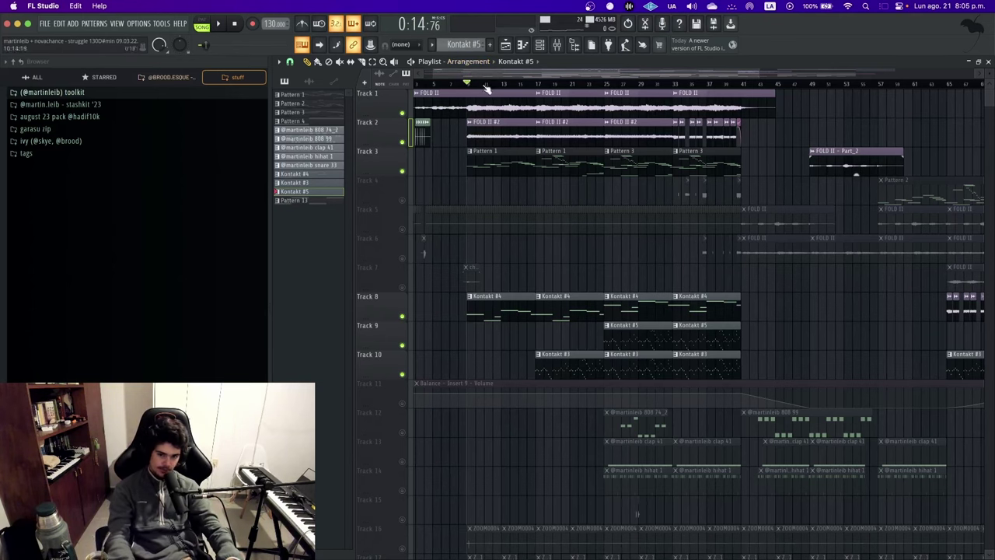
scroll(472, 66, "up", 4)
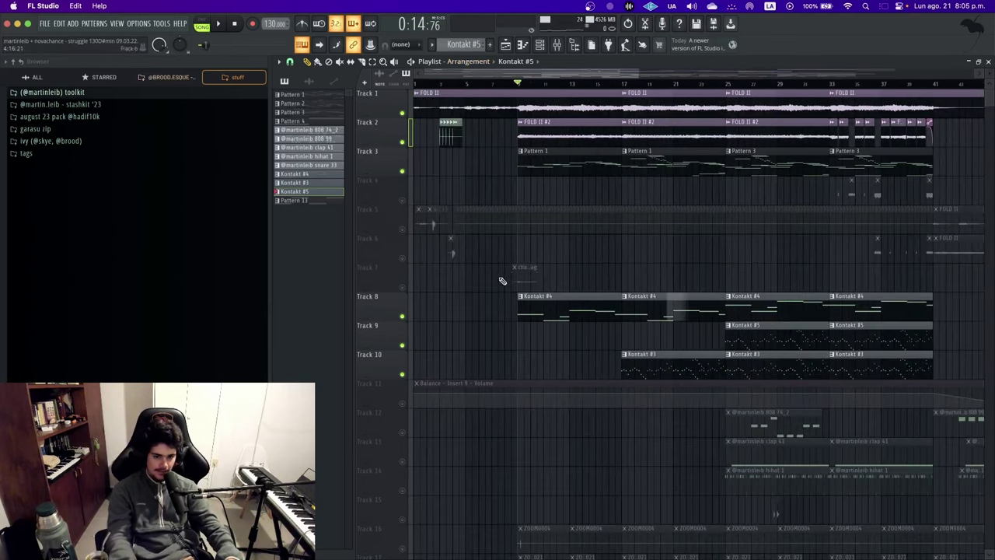
scroll(678, 234, "down", 1)
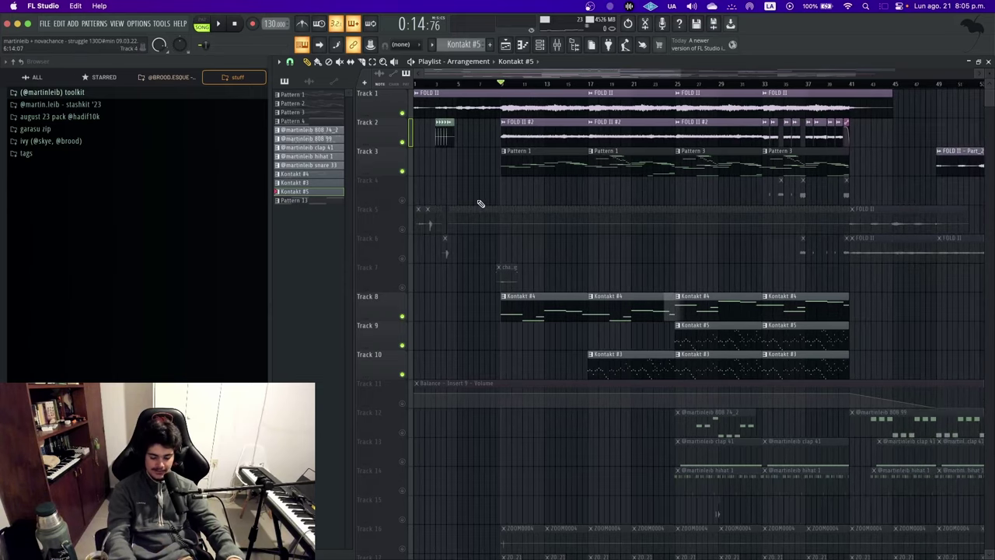
scroll(412, 225, "up", 3)
left_click(408, 230)
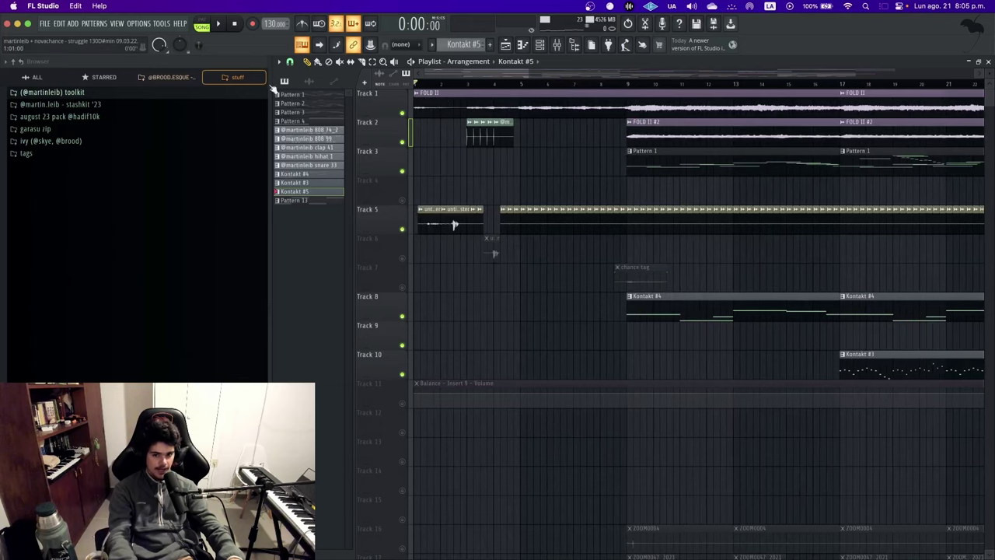
scroll(709, 328, "down", 4)
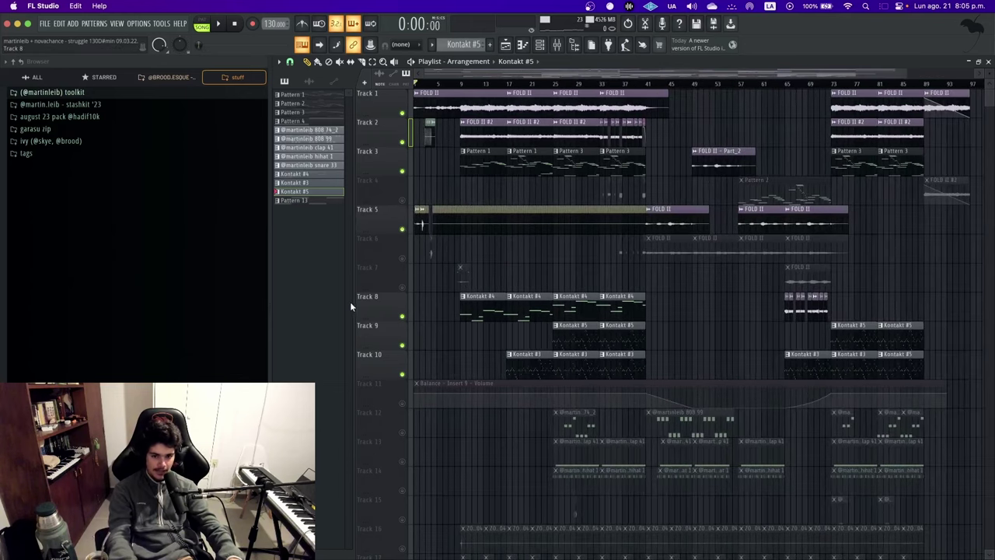
scroll(350, 295, "up", 8)
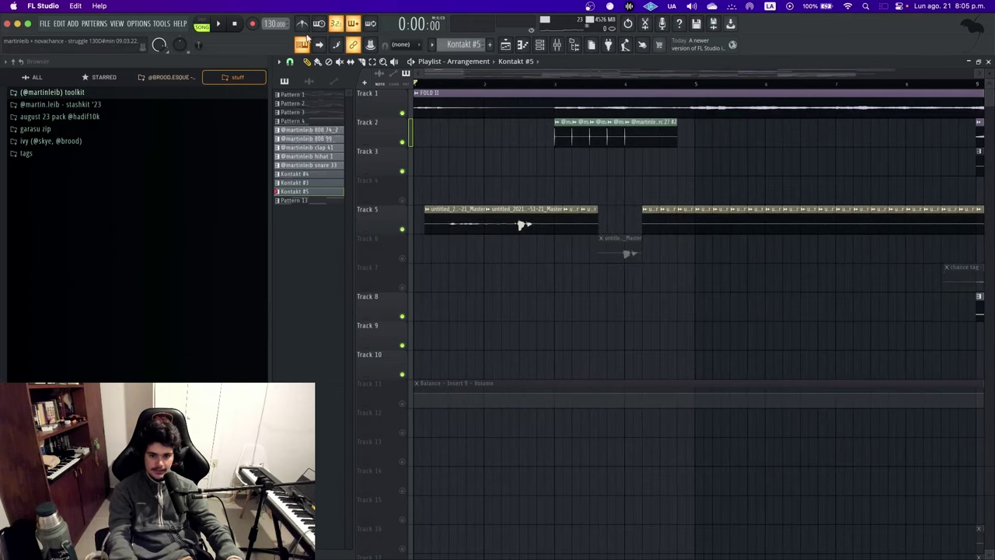
Unmute Tracks 6, 7 and 4 in the playlist
left_click_drag(498, 300, 613, 160)
left_click(625, 247)
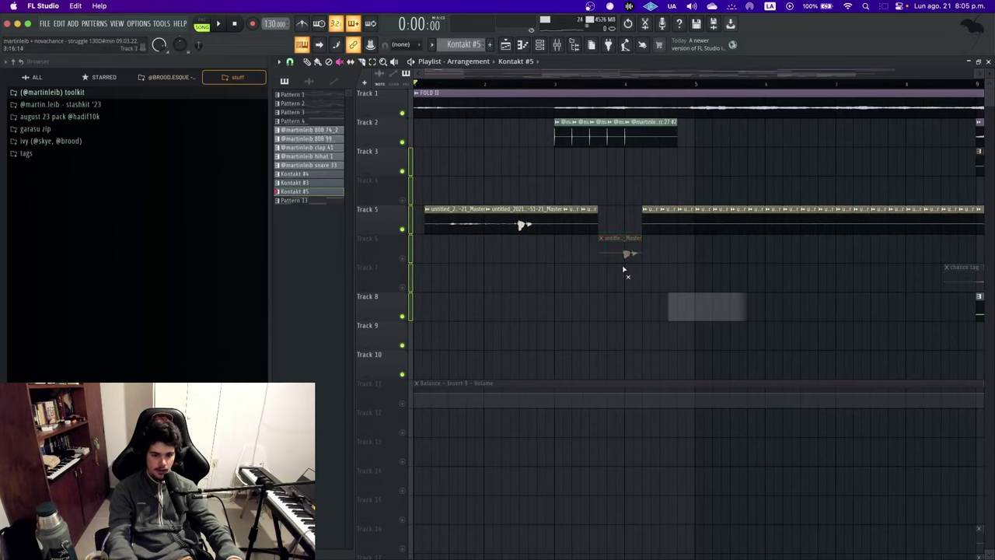
left_click(402, 258)
left_click(402, 287)
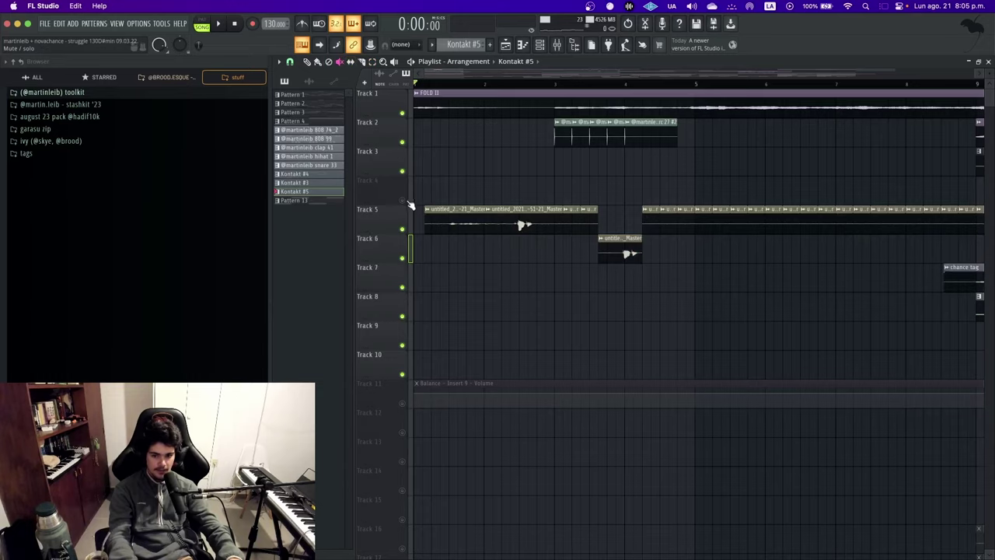
left_click(402, 200)
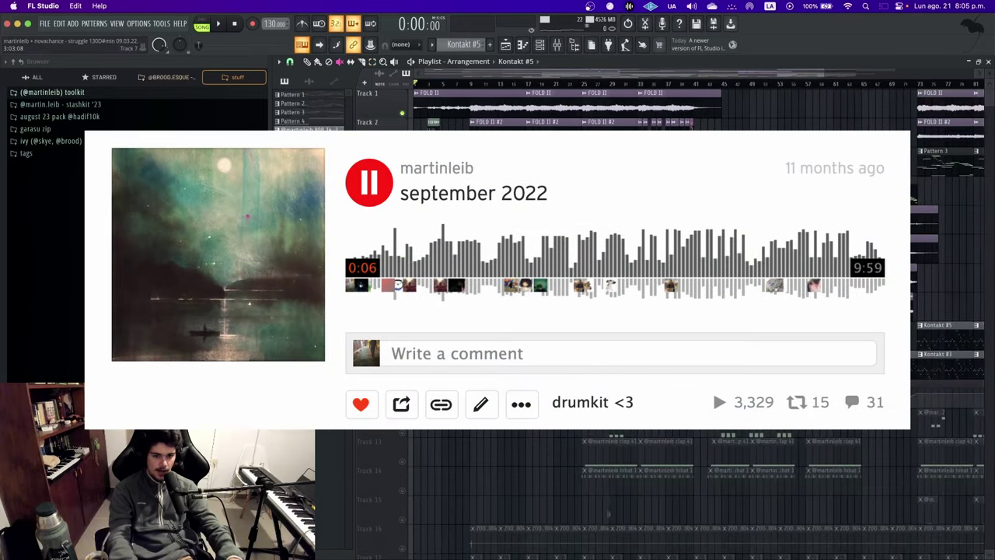
Play the song from the start and follow the intro's percussion and vocal clips up to bar 6
scroll(700, 108, "up", 3)
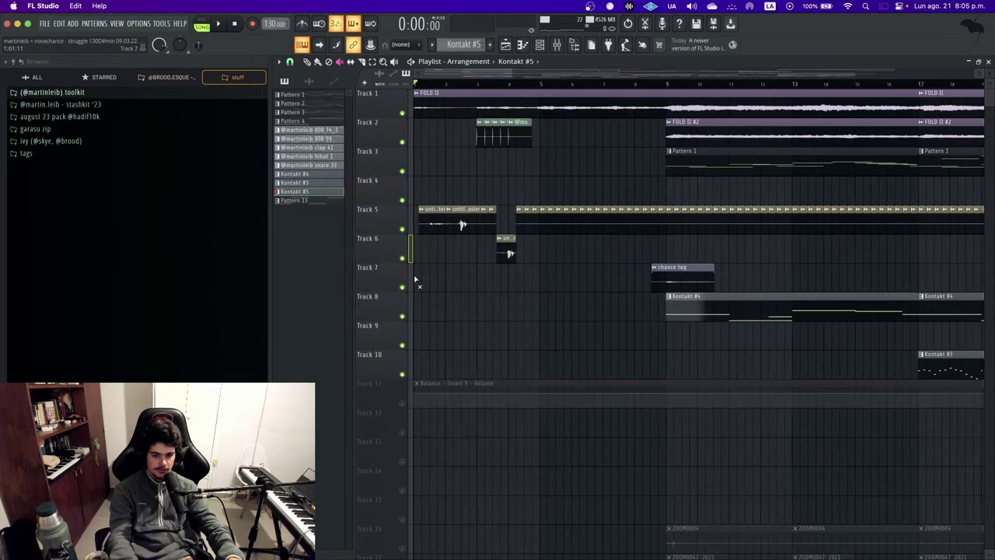
scroll(416, 280, "down", 1)
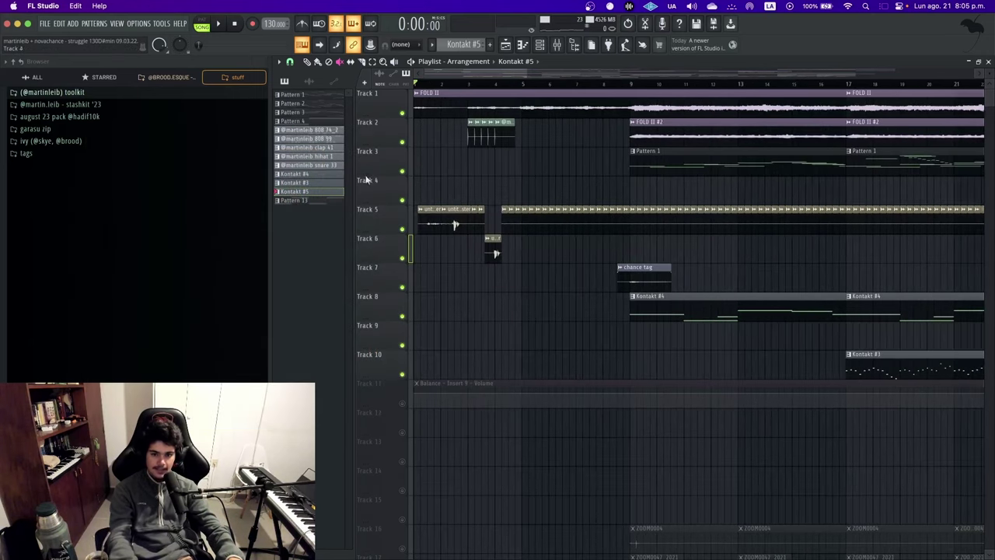
left_click_drag(633, 99, 601, 138)
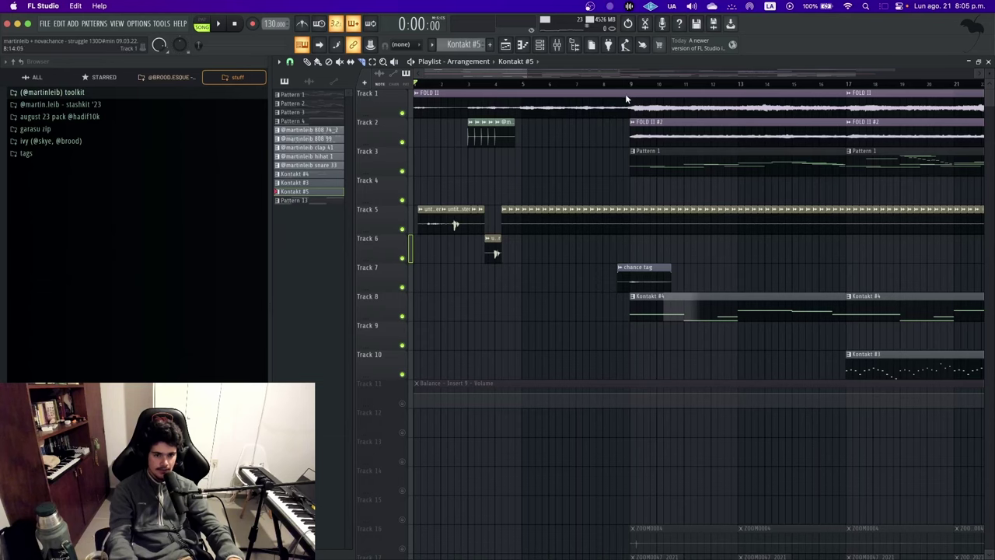
left_click_drag(628, 91, 634, 124)
scroll(482, 128, "down", 1)
key("space")
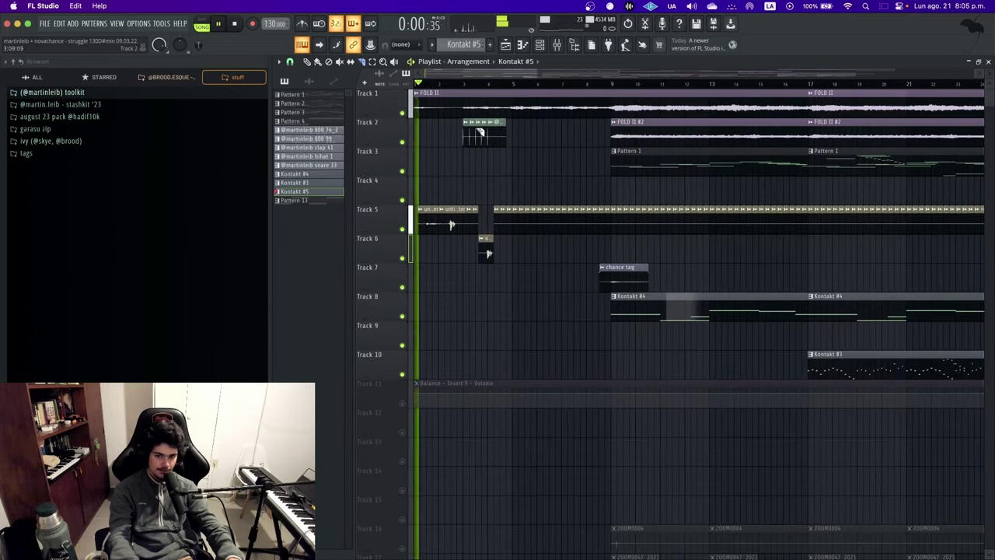
scroll(442, 173, "up", 2)
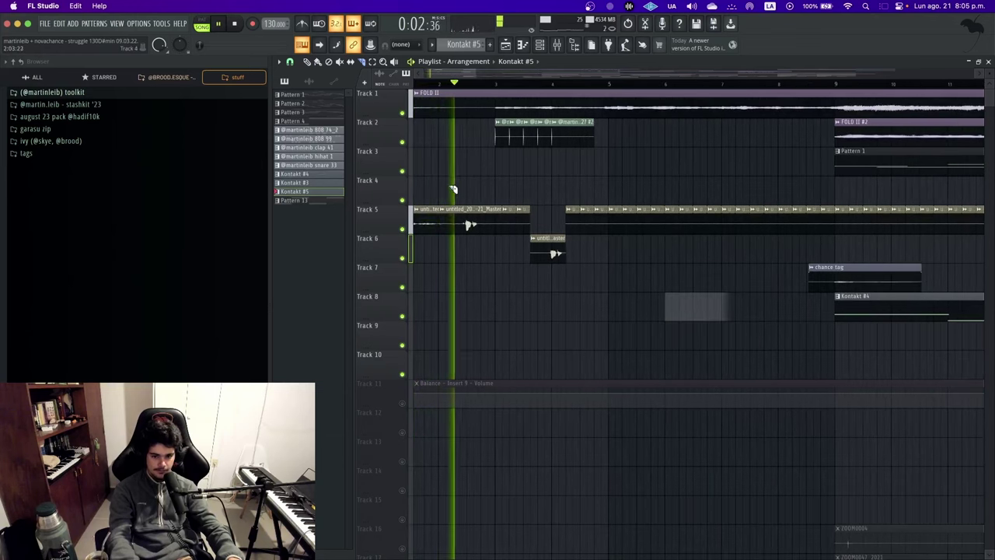
scroll(550, 196, "up", 2)
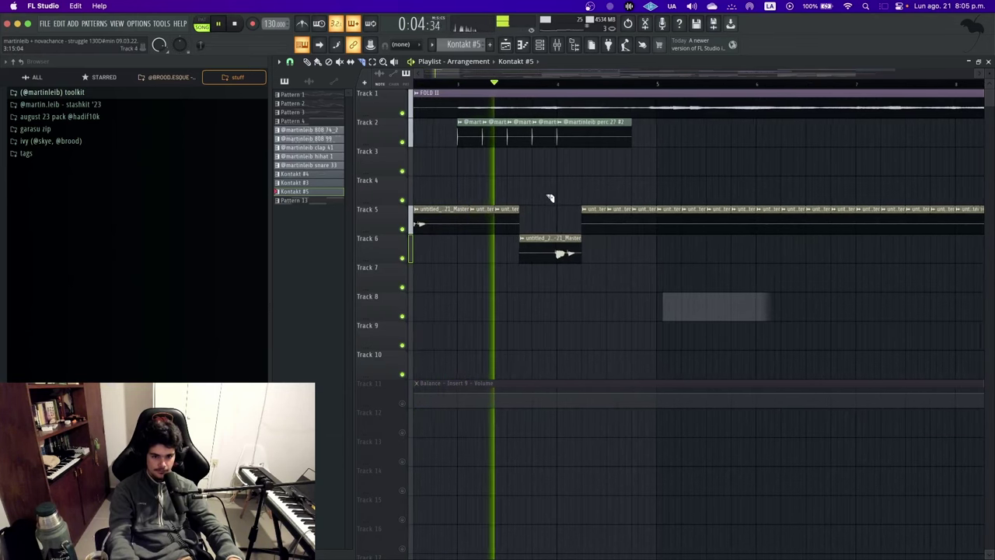
scroll(554, 203, "down", 7)
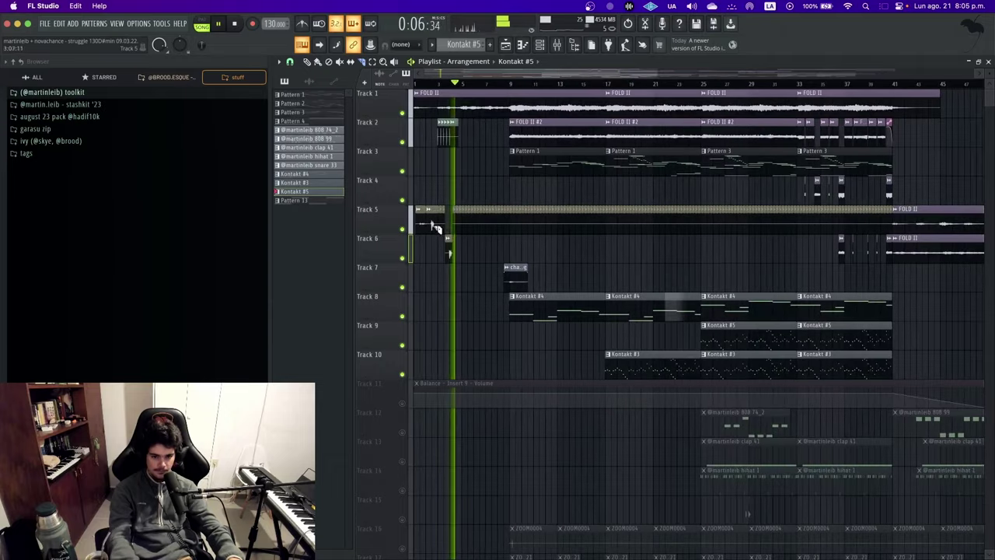
scroll(433, 224, "down", 2)
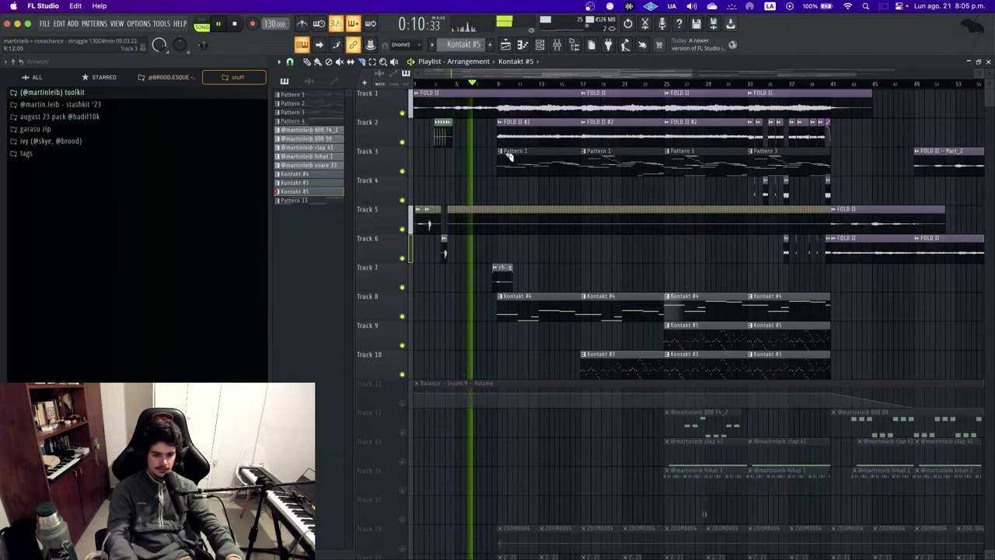
Unmute Tracks 16, 17 and 11, plus Tracks 12 to 15, 18 and 19, while the song plays
scroll(566, 300, "down", 4)
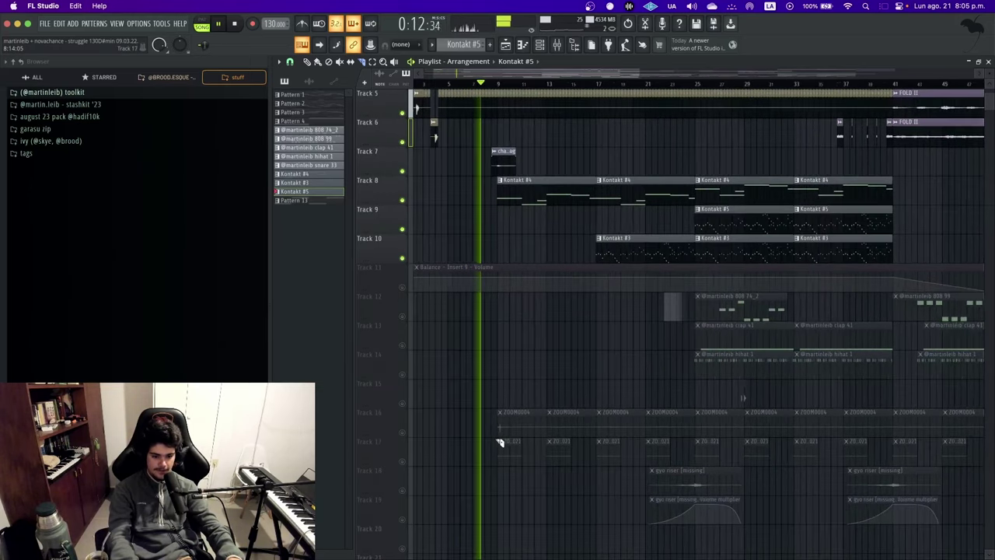
left_click(402, 432)
left_click(402, 461)
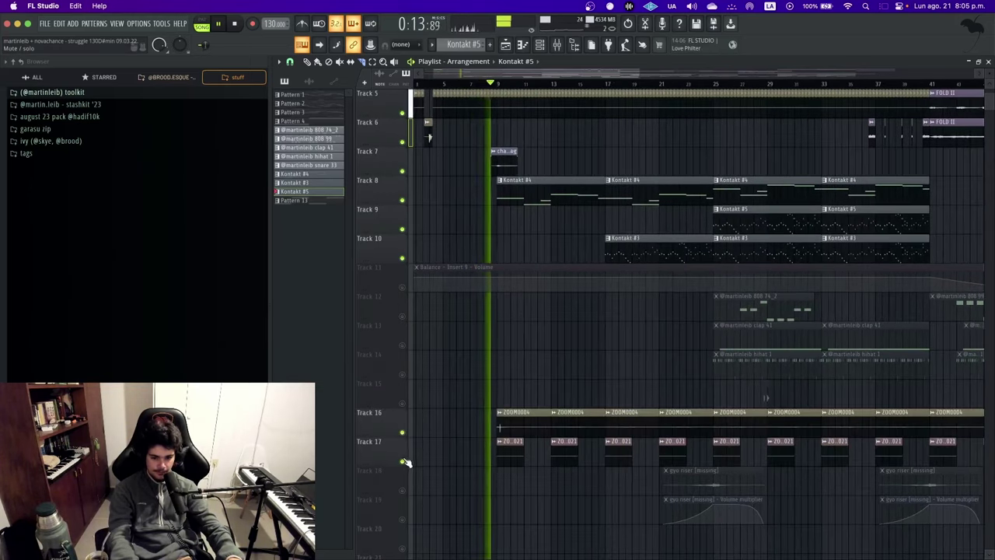
left_click(402, 287)
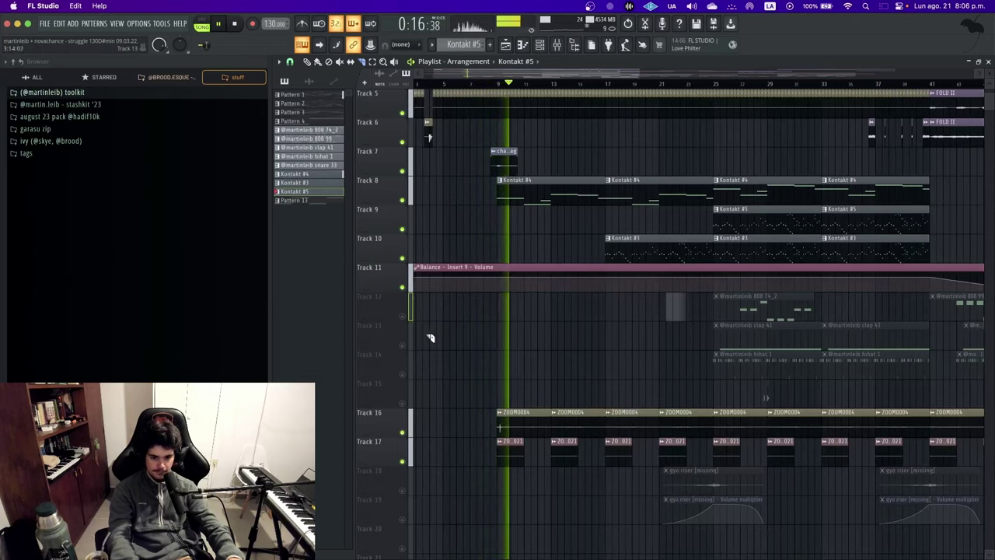
left_click(404, 317)
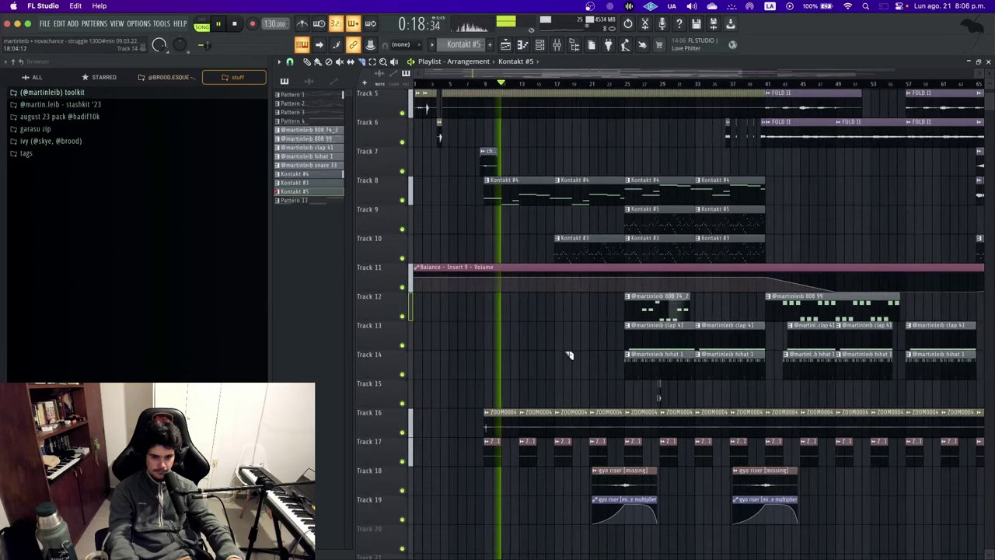
Show the FabFilter Timeless 3 delay on the LABS mixer insert during playback, and close the plugin and mixer
scroll(569, 355, "up", 4)
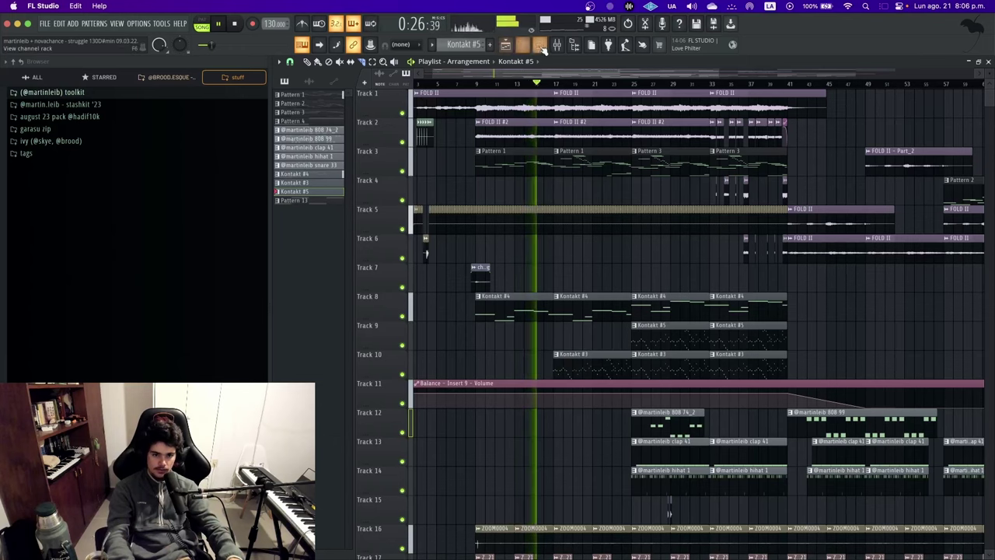
key("F9")
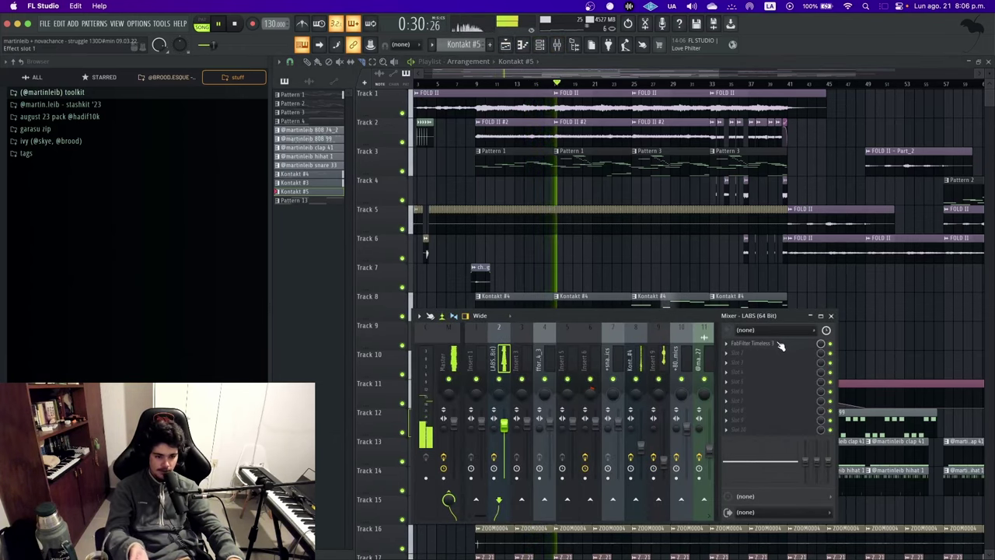
left_click(778, 343)
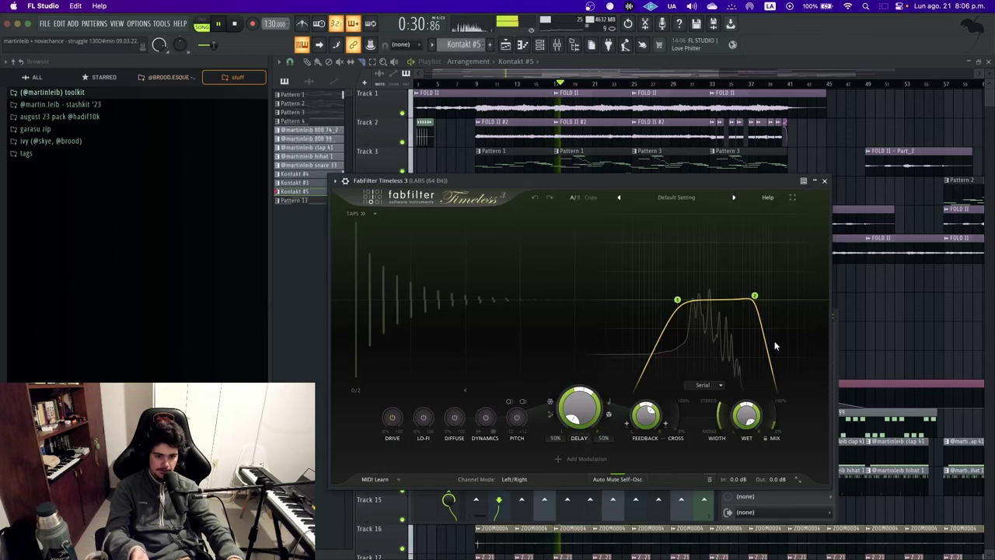
left_click(826, 181)
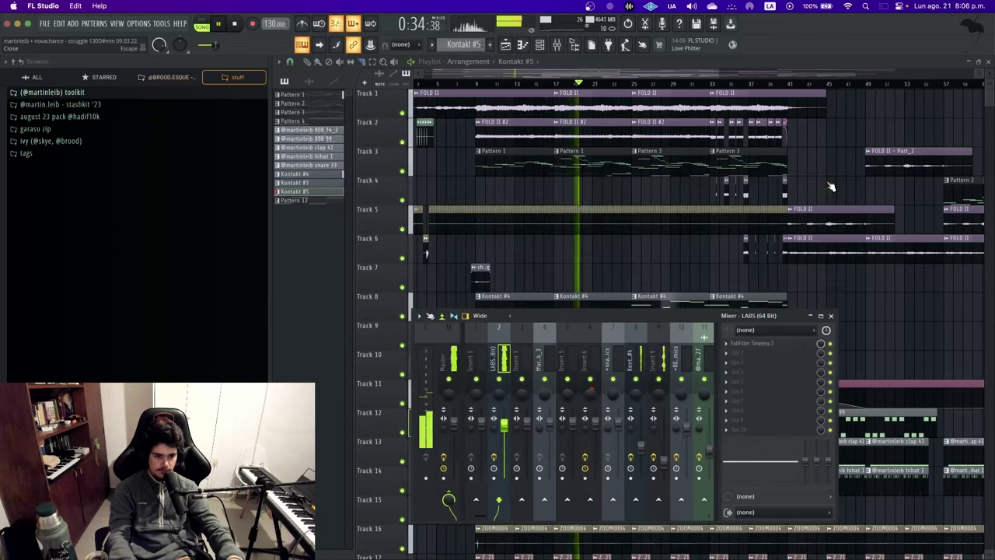
left_click(826, 313)
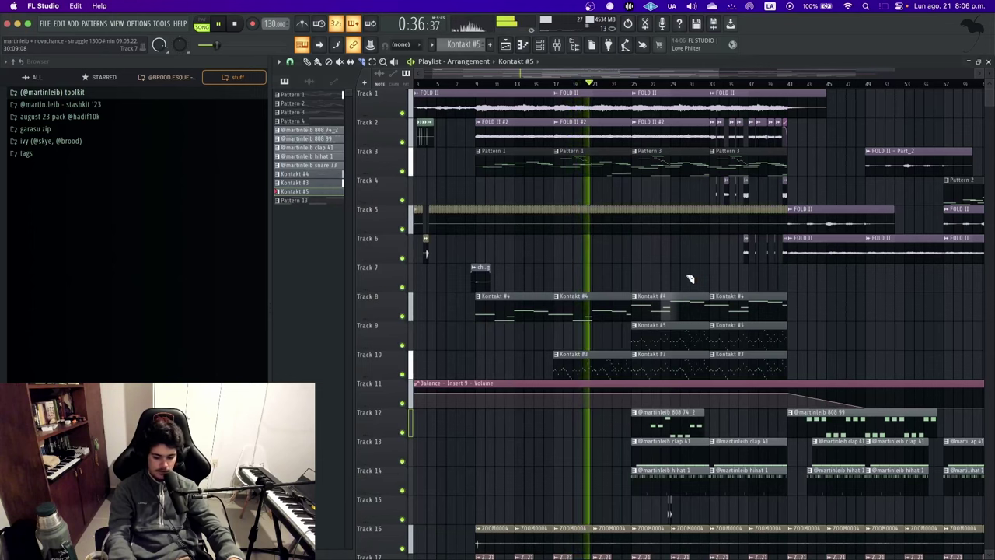
Follow playback into the drum section at bar 25 and briefly show Insert 6's effects chain in the mixer
scroll(692, 277, "up", 2)
scroll(697, 276, "down", 1)
scroll(697, 276, "down", 3)
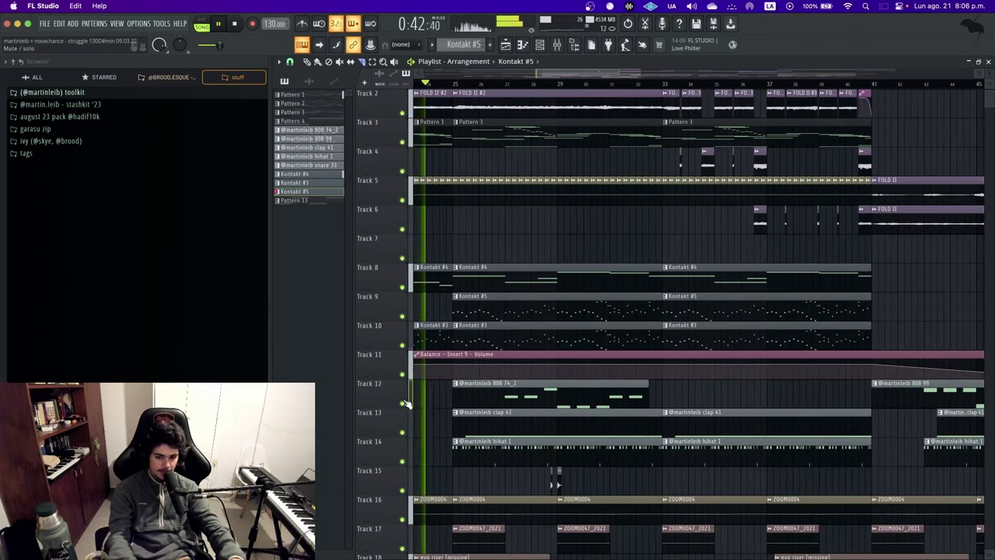
scroll(407, 403, "up", 1)
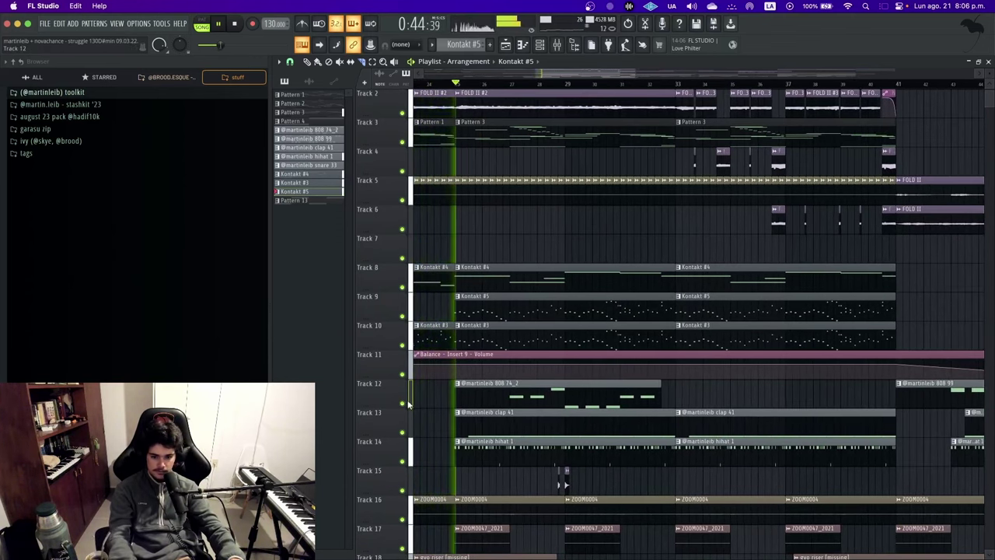
scroll(435, 404, "up", 3)
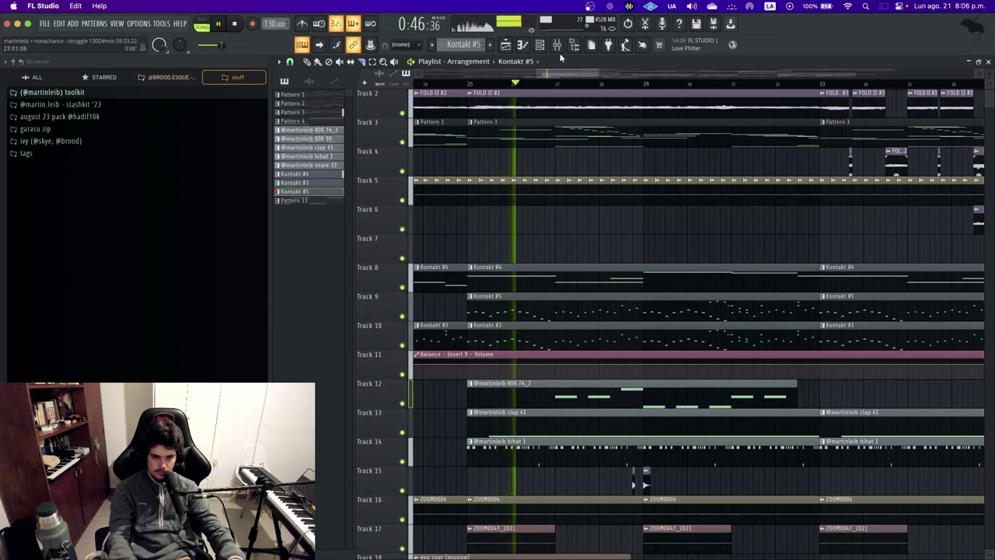
left_click(557, 45)
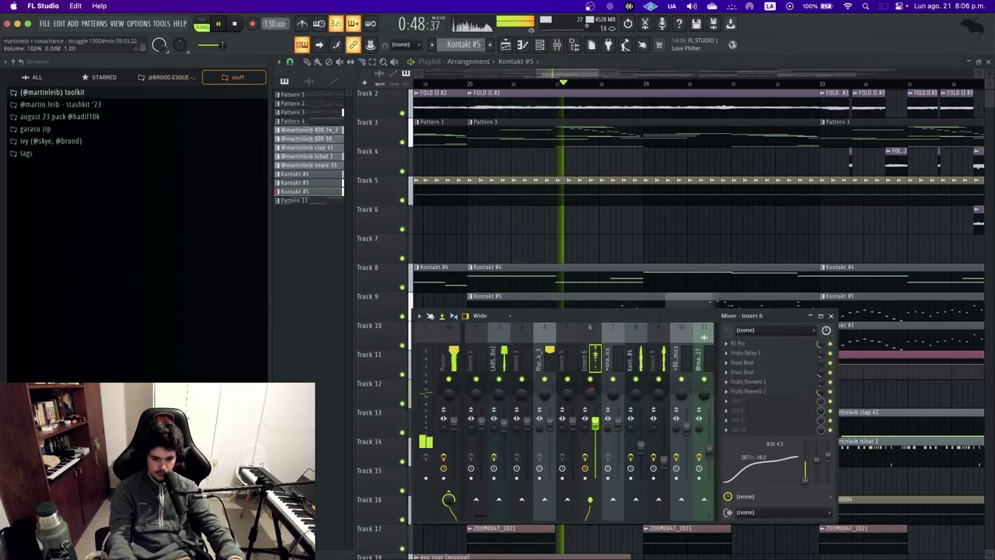
left_click(830, 315)
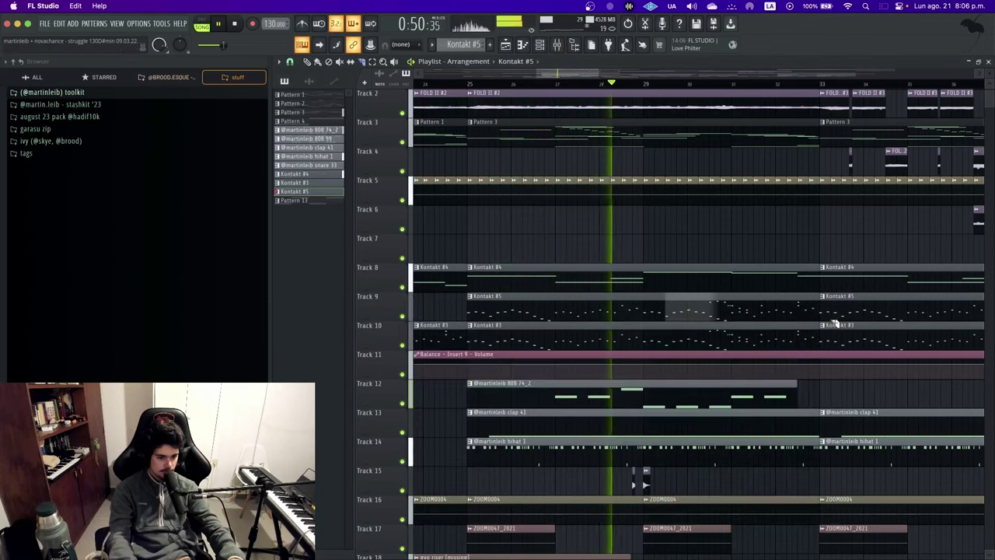
Follow the drum section to bar 32, stop playback, and move the playhead back to bar 25
scroll(722, 349, "down", 5)
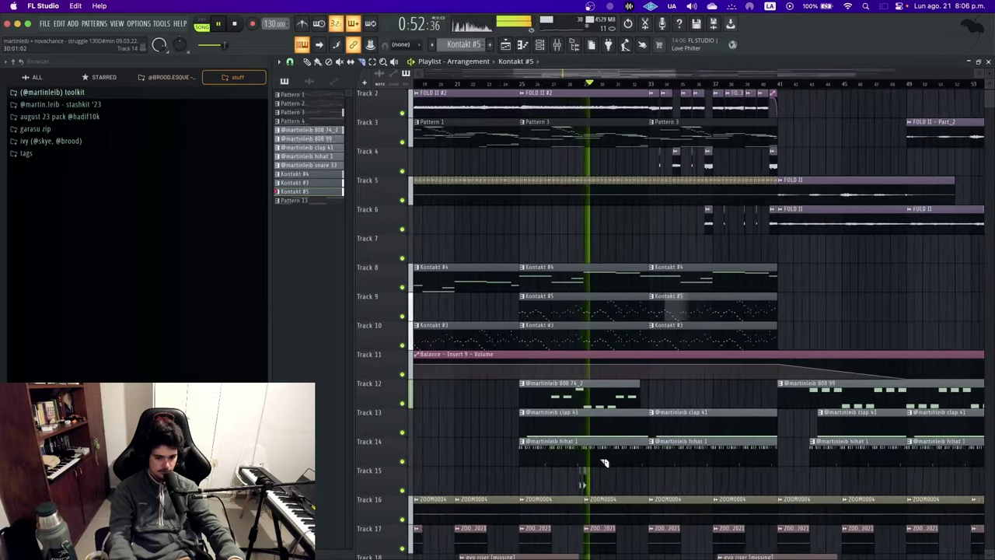
scroll(603, 463, "down", 6)
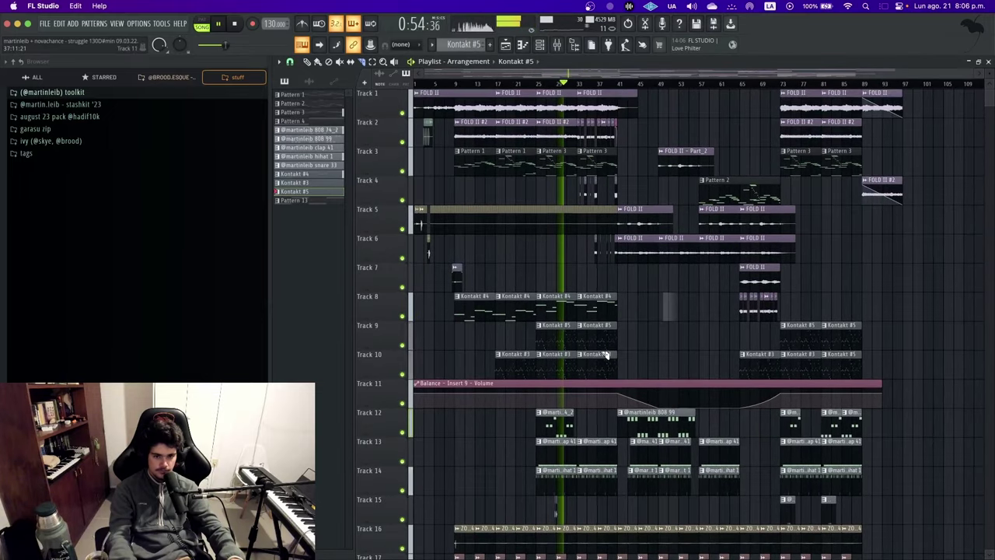
scroll(605, 355, "up", 8)
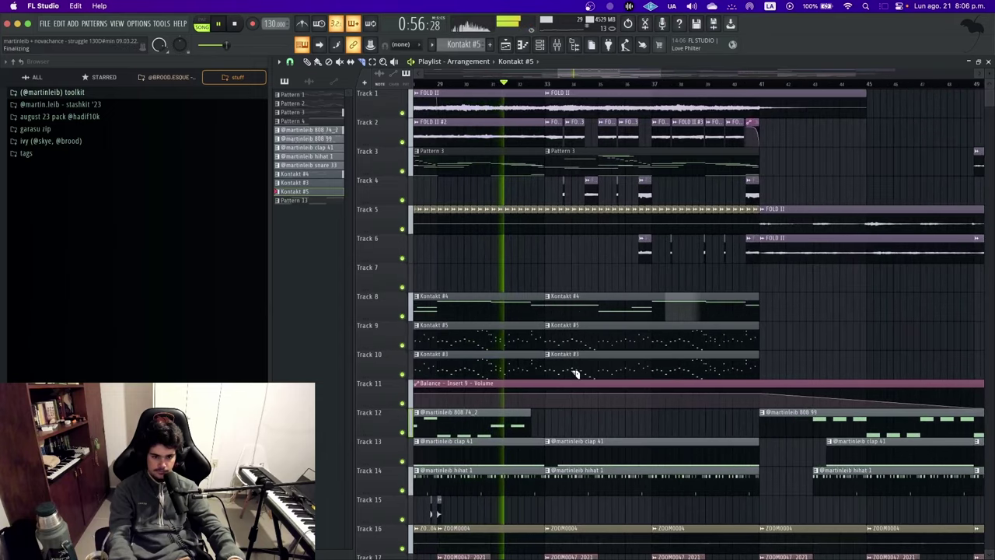
scroll(575, 373, "up", 2)
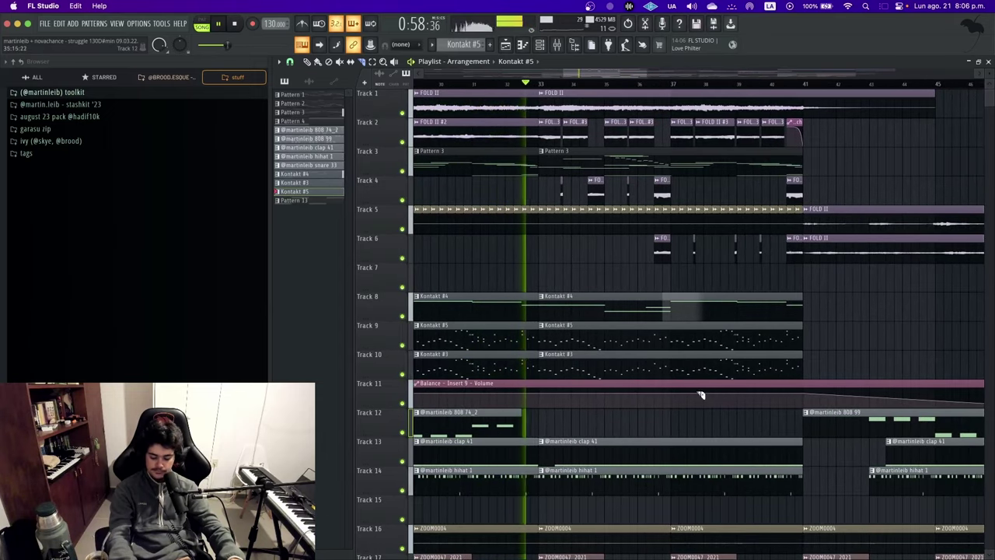
key("space")
scroll(643, 304, "down", 5)
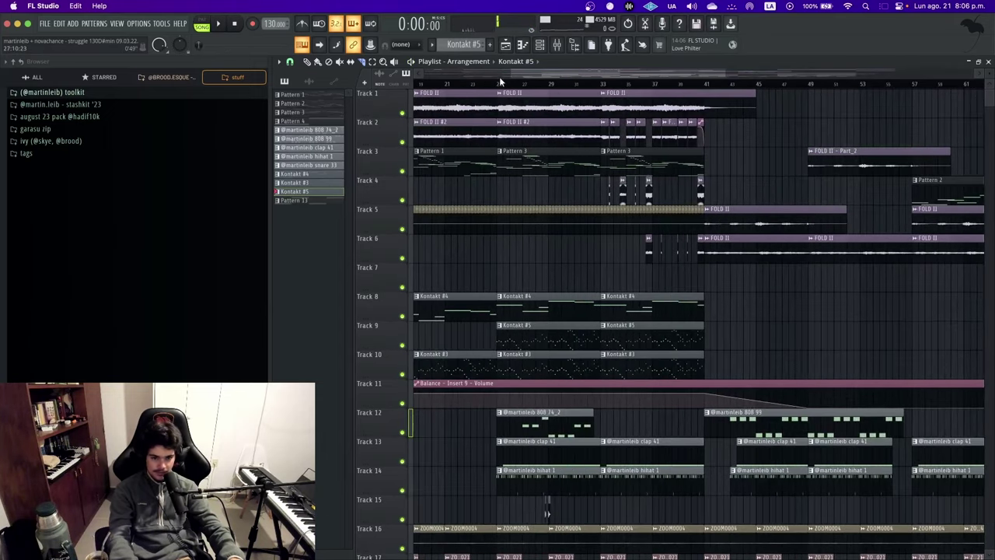
left_click(500, 80)
Open the 808 74_2 pattern from Track 12 in the piano roll and play it back from its start
scroll(502, 167, "down", 3)
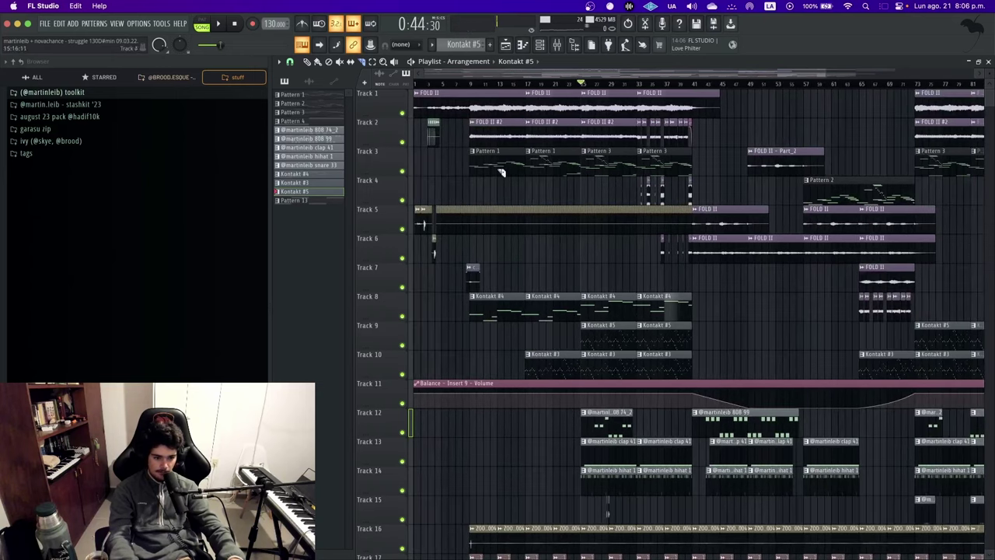
double_click(605, 416)
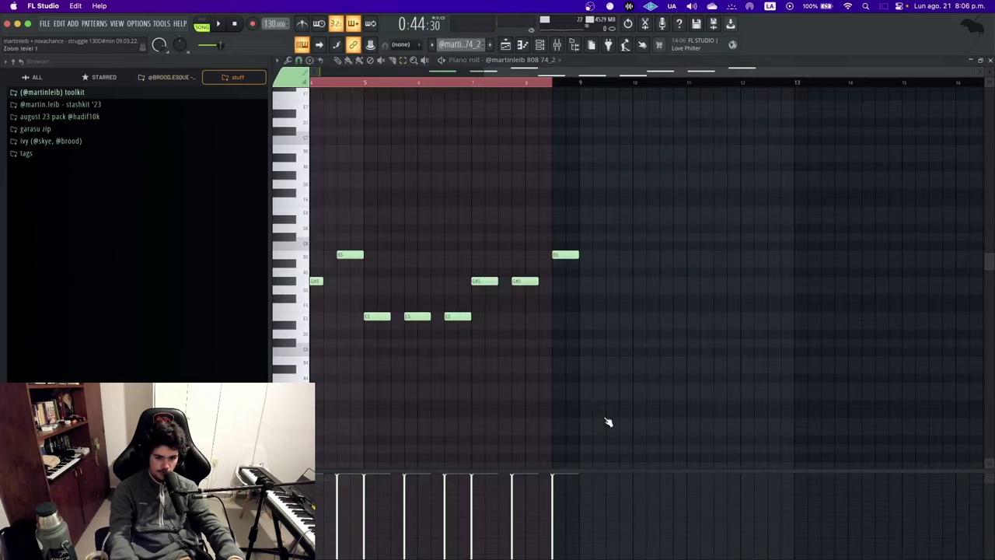
left_click(361, 85)
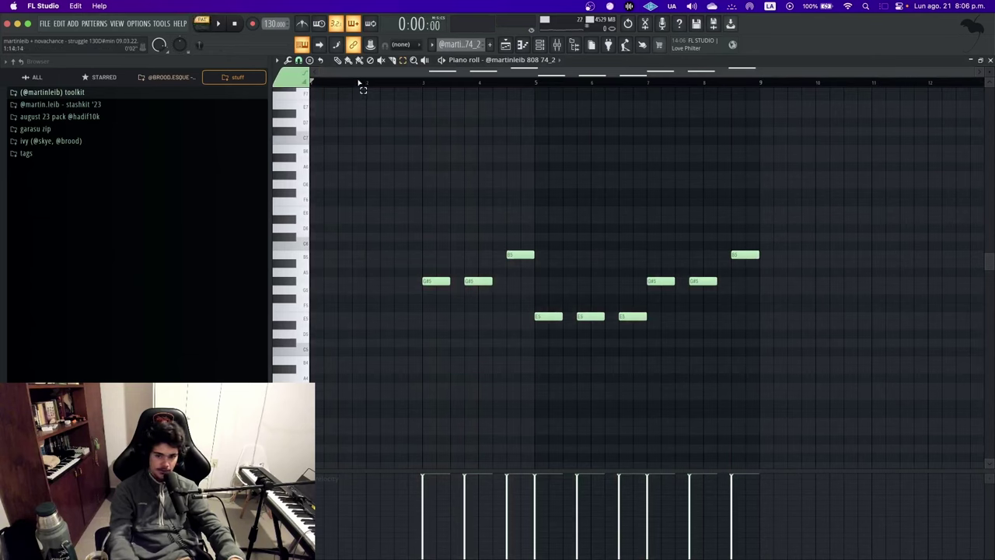
key("space")
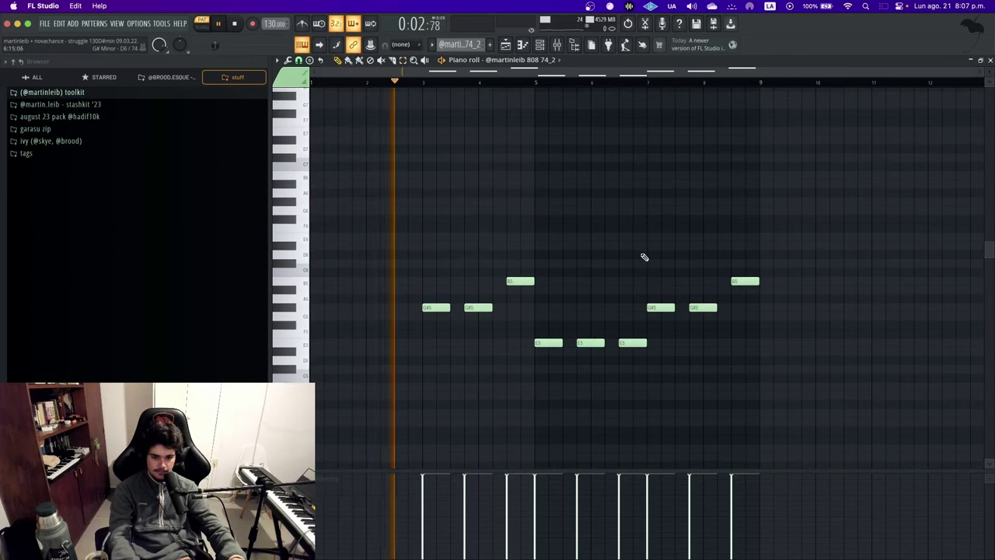
scroll(644, 254, "up", 1)
scroll(644, 254, "up", 1, "ctrl")
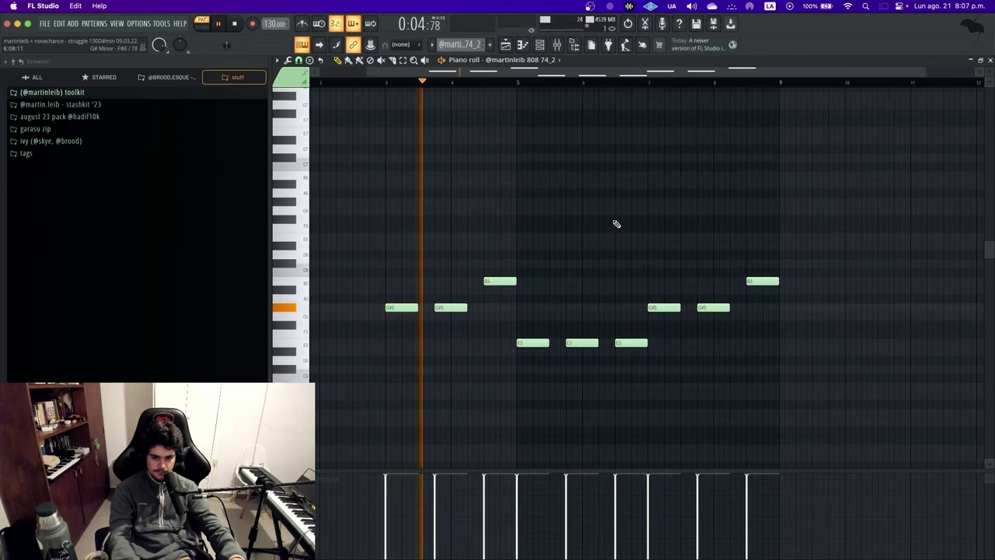
scroll(616, 224, "down", 1, "ctrl")
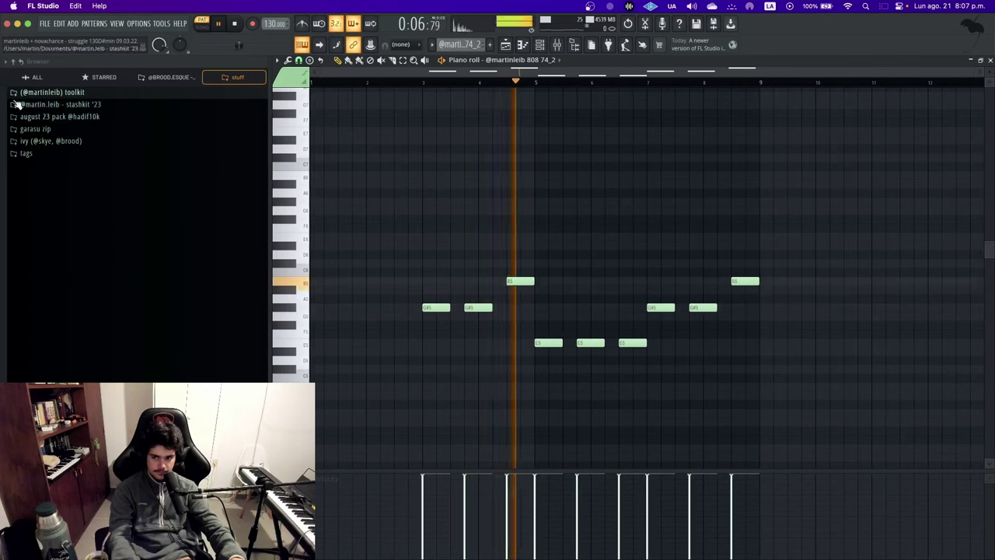
key("space")
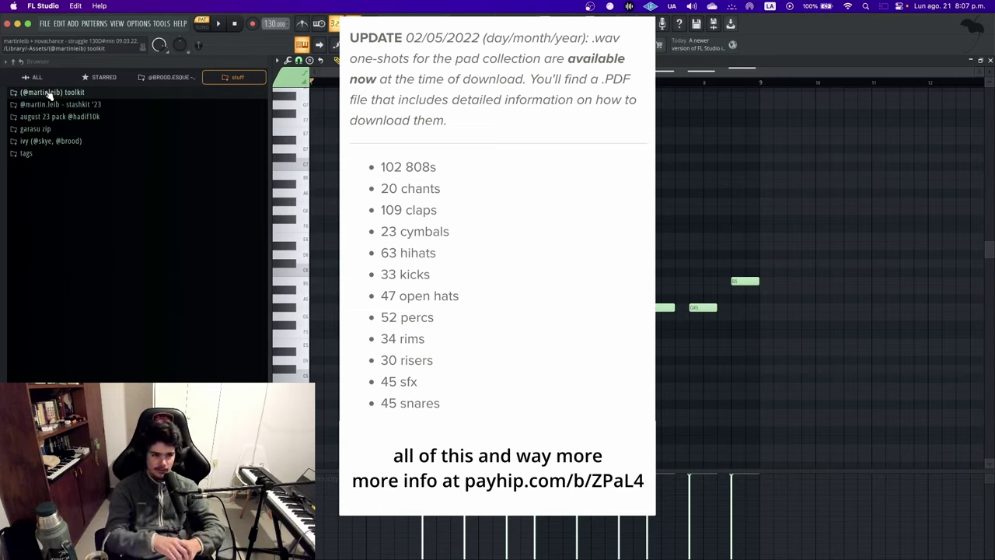
Show the sampler settings of the 808 74_2 channel and those of the original 808 74 channel
key("F6")
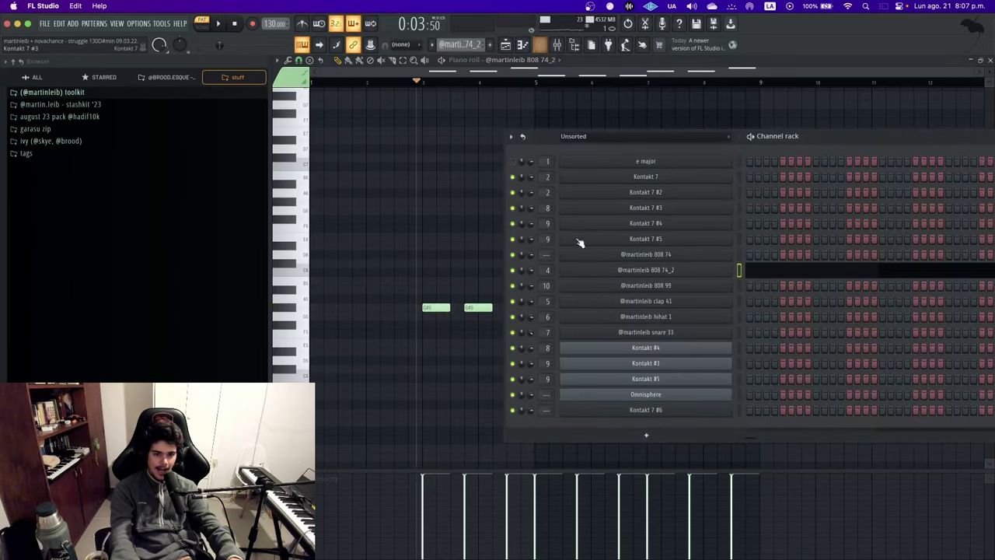
left_click(653, 270)
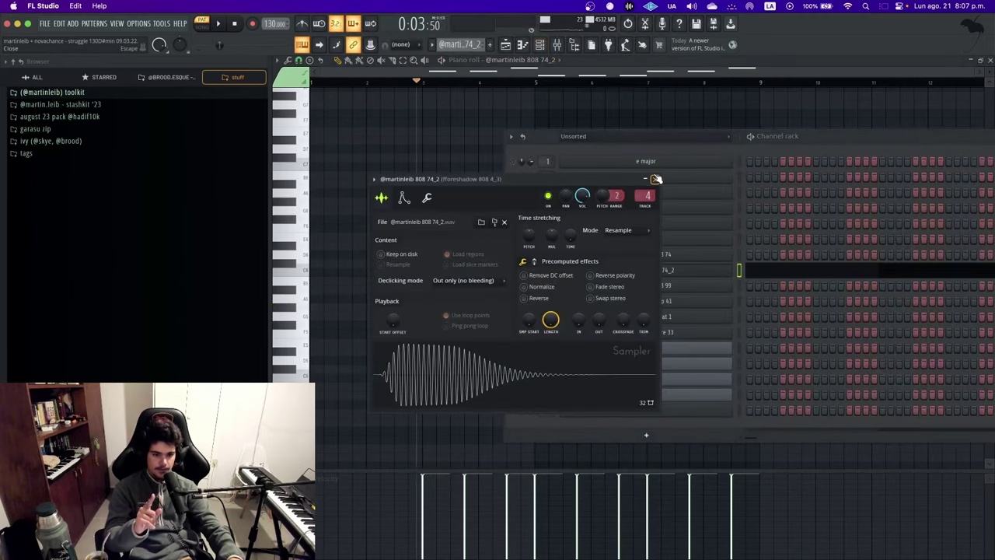
left_click(656, 179)
left_click(666, 255)
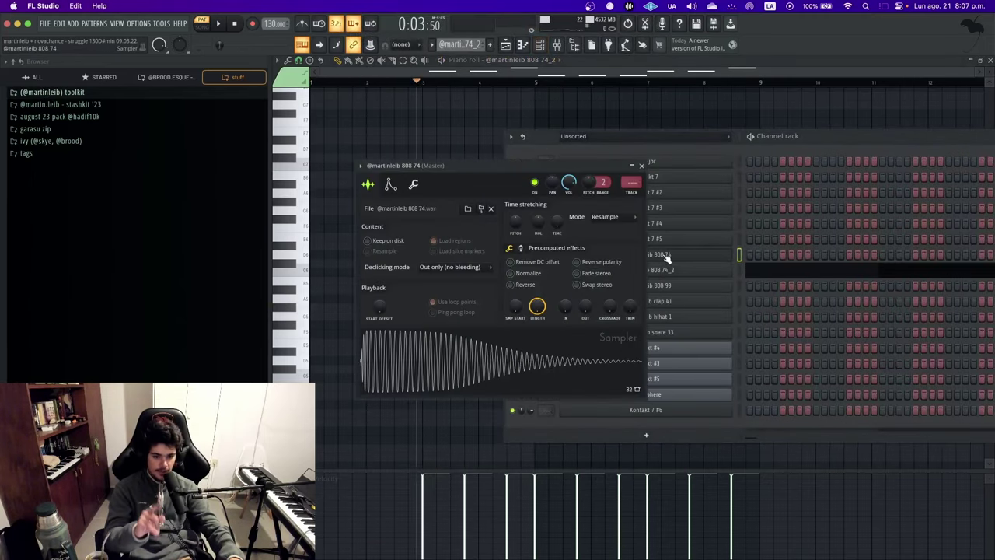
Open the 808 74 sample in Edison, fade in its start, fade out its tail and send it to the channel rack as a new channel
right_click(483, 359)
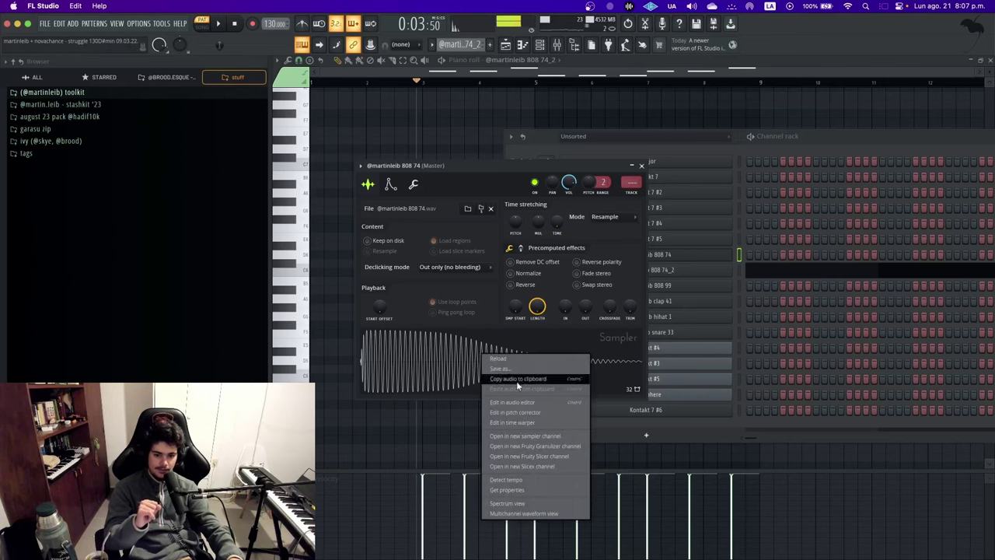
left_click(522, 399)
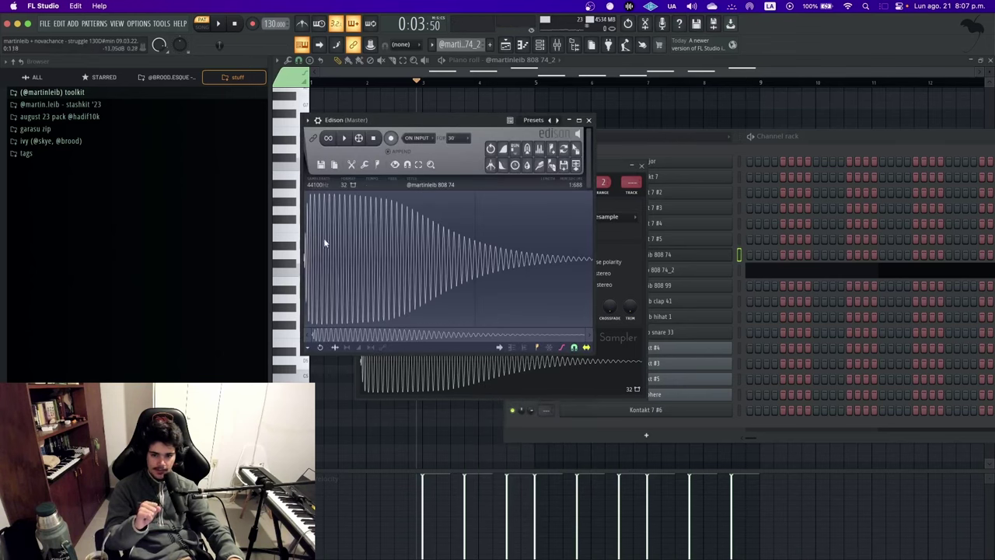
left_click(490, 166)
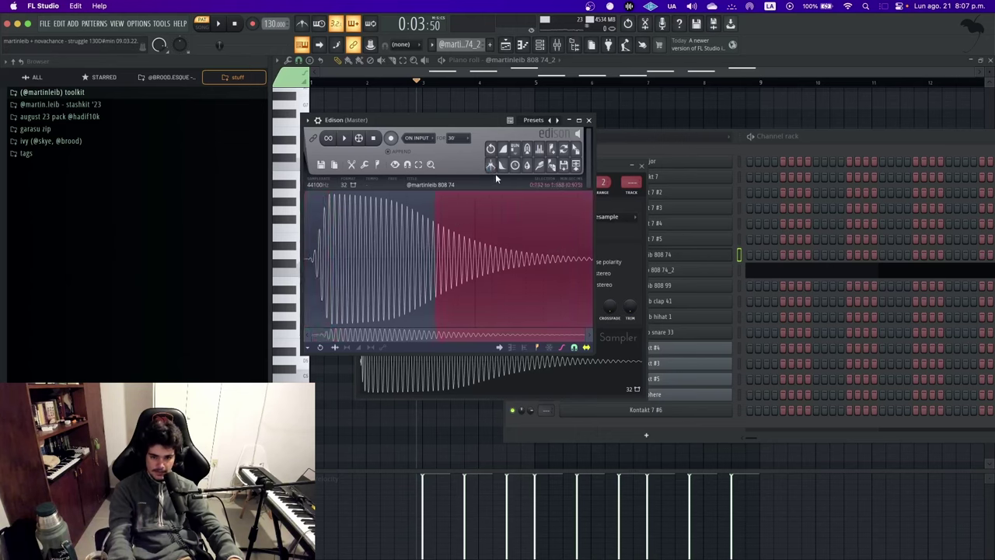
left_click(502, 165)
left_click_drag(576, 149, 689, 284)
Show the 808 74_2 sampler for comparison, delete the test channel 808 74_3 and return to the piano roll
left_click(689, 284)
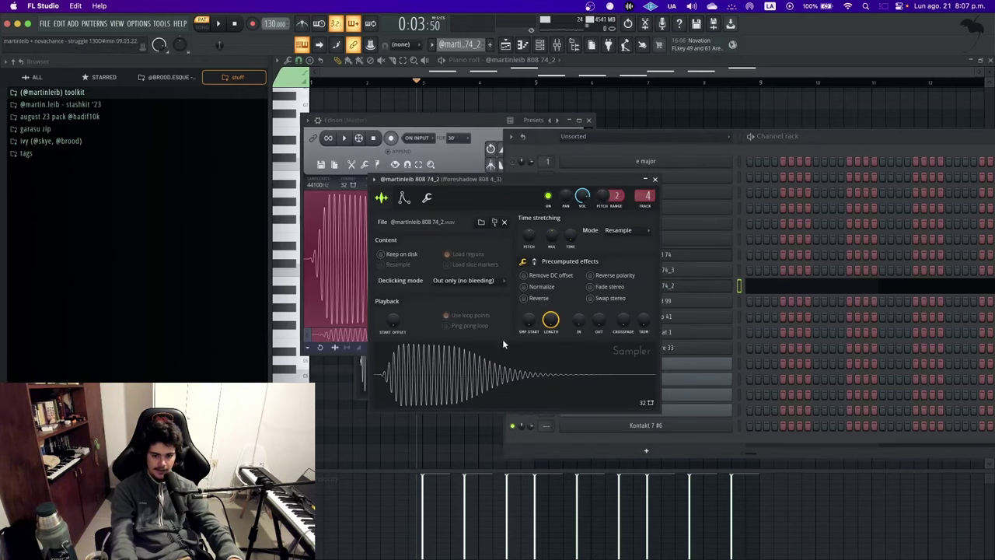
right_click(718, 268)
left_click(758, 393)
left_click(450, 450)
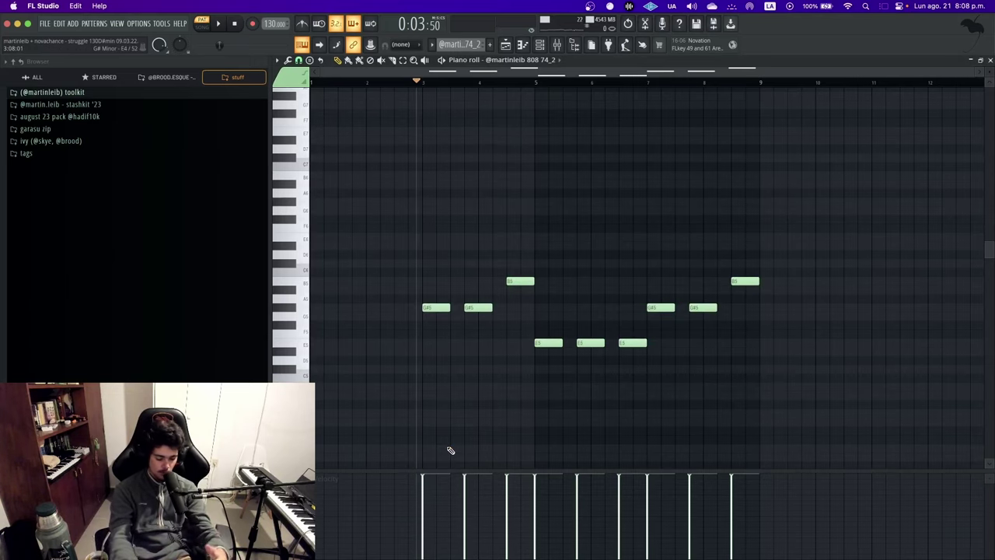
Play the 808 74_2 notes again in the piano roll and stop playback
key("space")
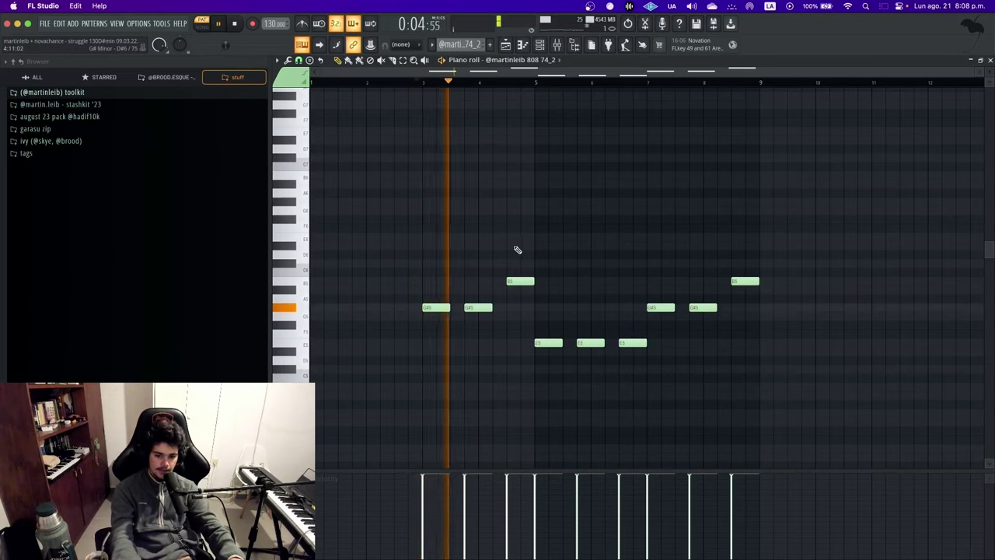
scroll(516, 249, "up", 1)
scroll(521, 248, "up", 3)
scroll(527, 225, "down", 3)
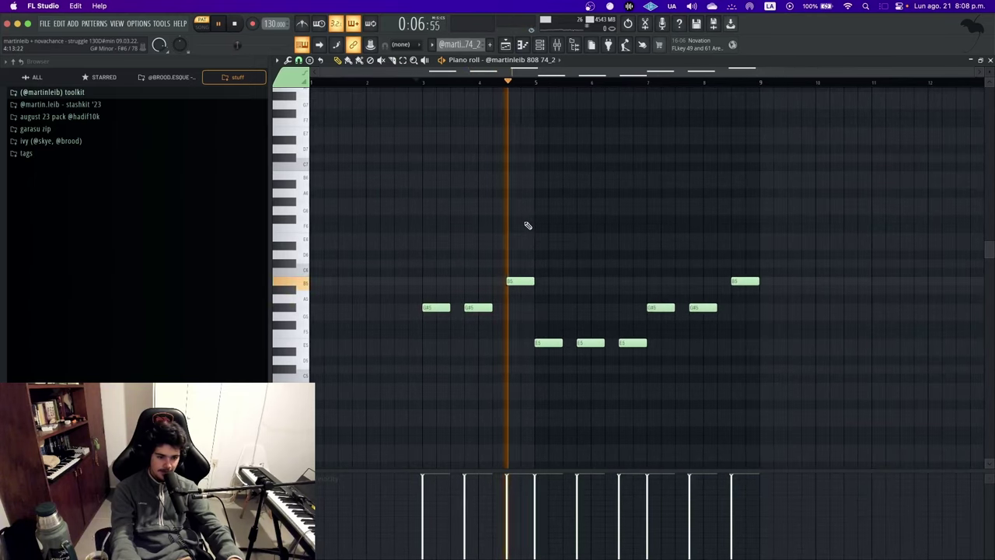
scroll(560, 233, "up", 2)
key("space")
Open the 808 99 pattern in the piano roll, play it from its start and inspect its channel's sampler settings
scroll(588, 244, "down", 2)
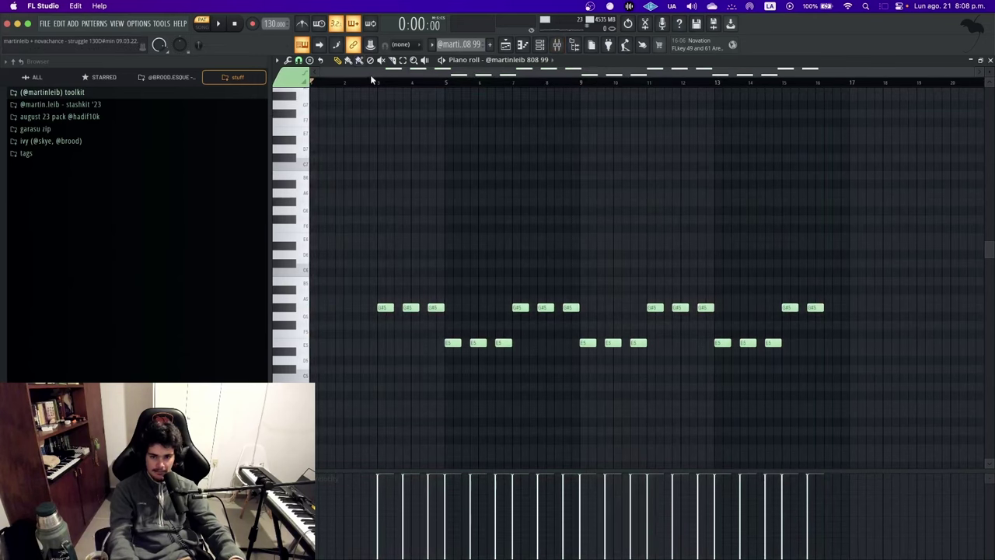
left_click(372, 78)
key("space")
scroll(463, 136, "up", 2)
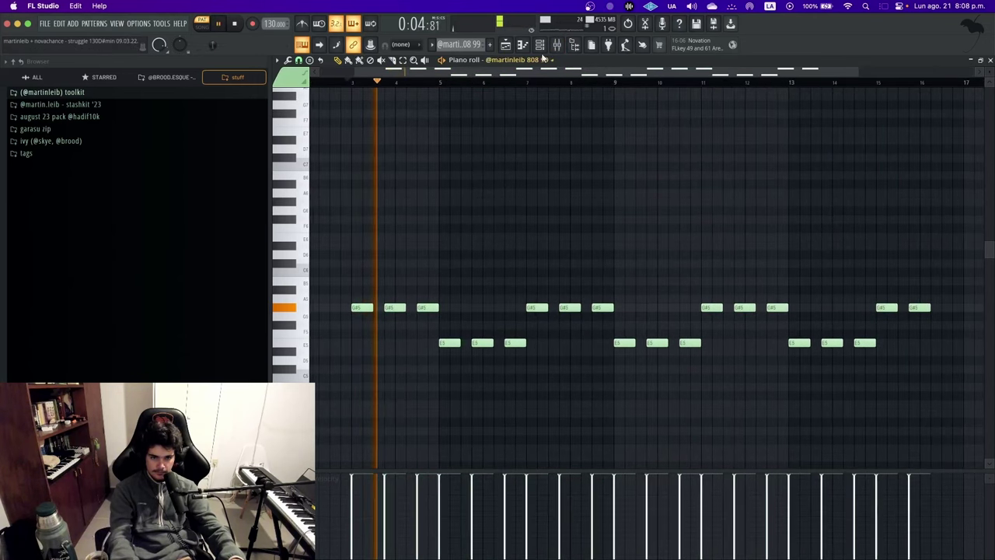
key("F6")
left_click(716, 285)
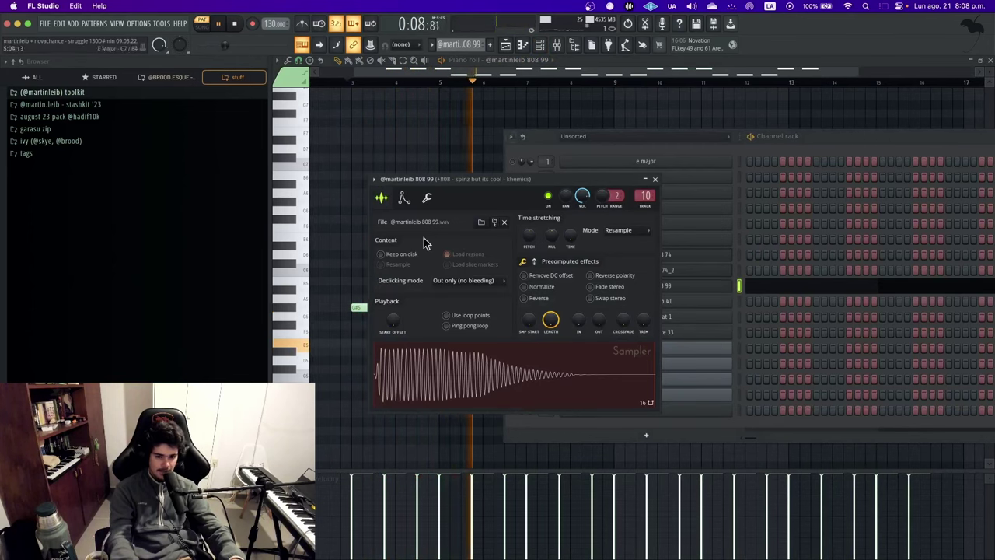
left_click(655, 179)
key("Escape")
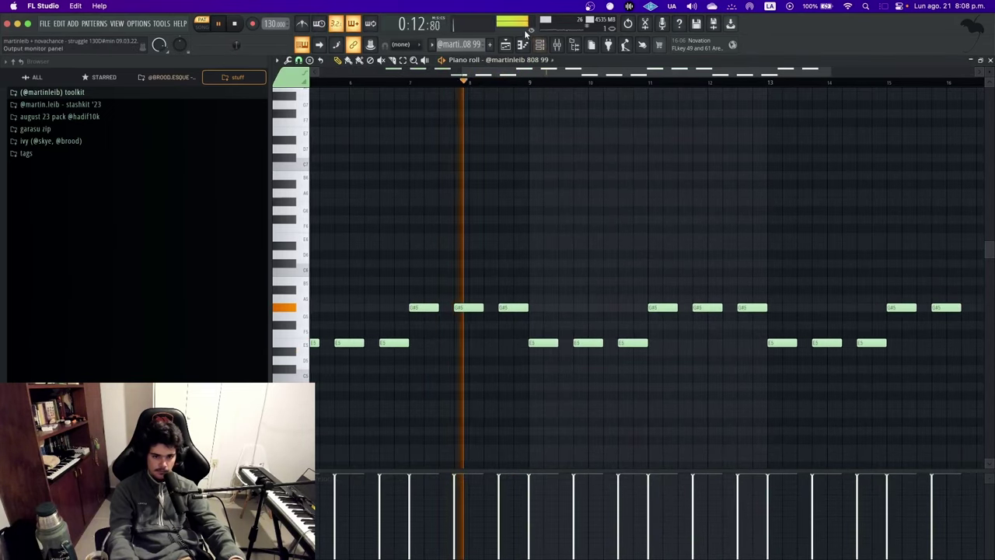
scroll(528, 198, "down", 2, "ctrl")
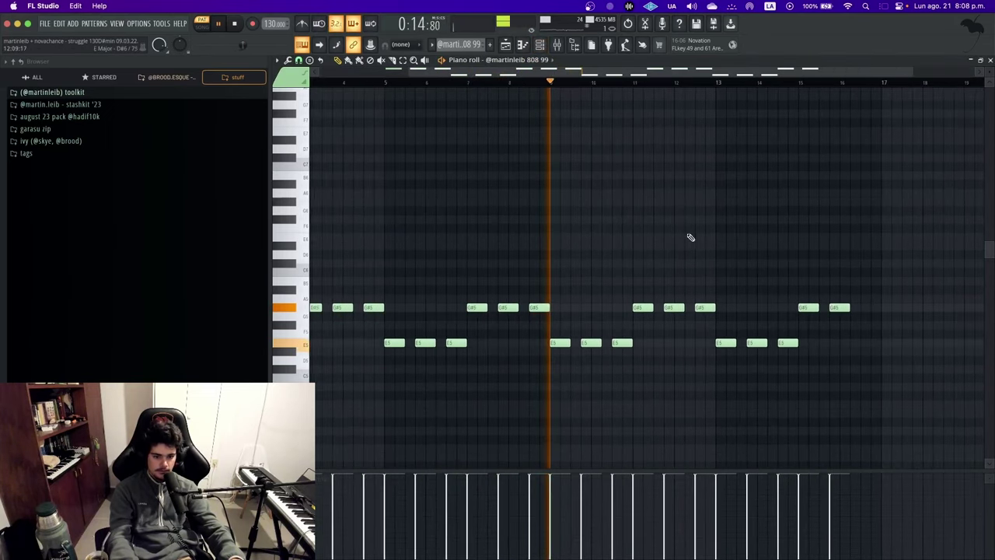
scroll(689, 366, "down", 1, "ctrl")
left_click(442, 61)
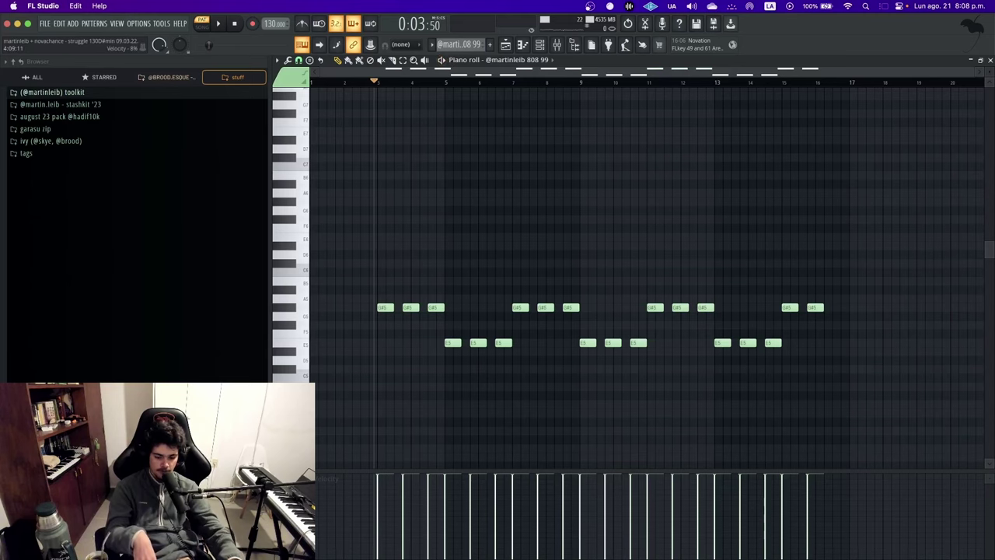
key("super+Tab")
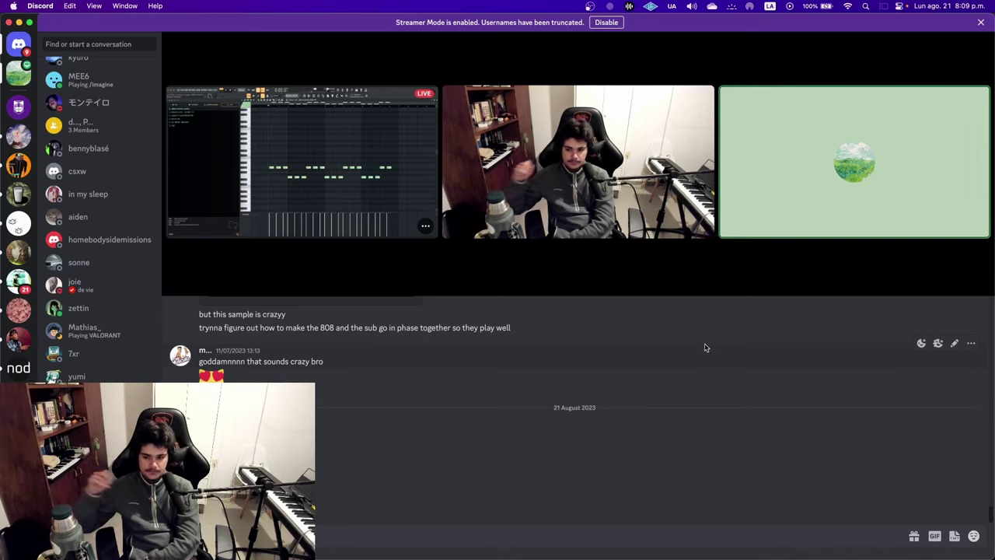
key("super+Tab")
Return to the playlist, open the clap 41 pattern from Track 13 in the piano roll and play it back
left_click(506, 44)
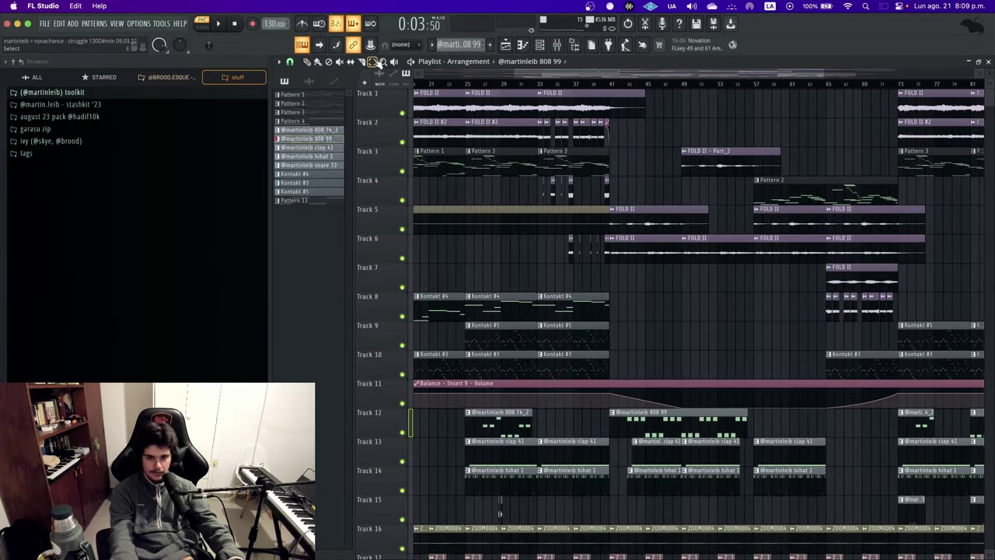
left_click(668, 413)
left_click(501, 412)
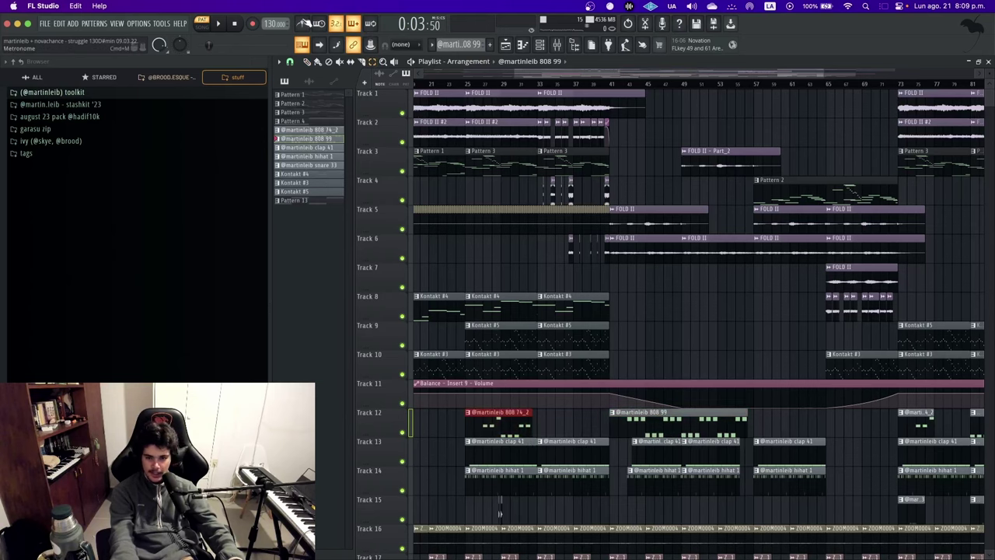
double_click(513, 459)
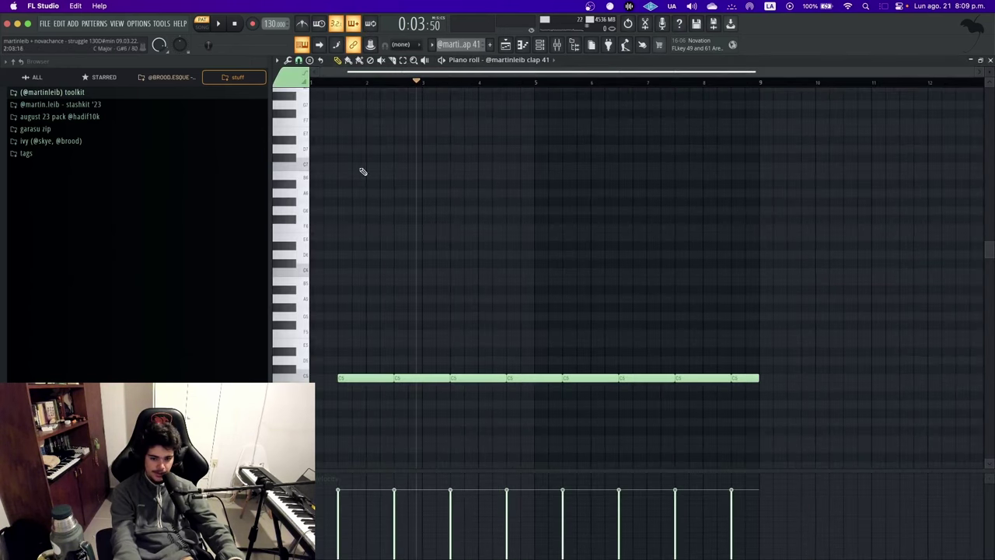
key("space")
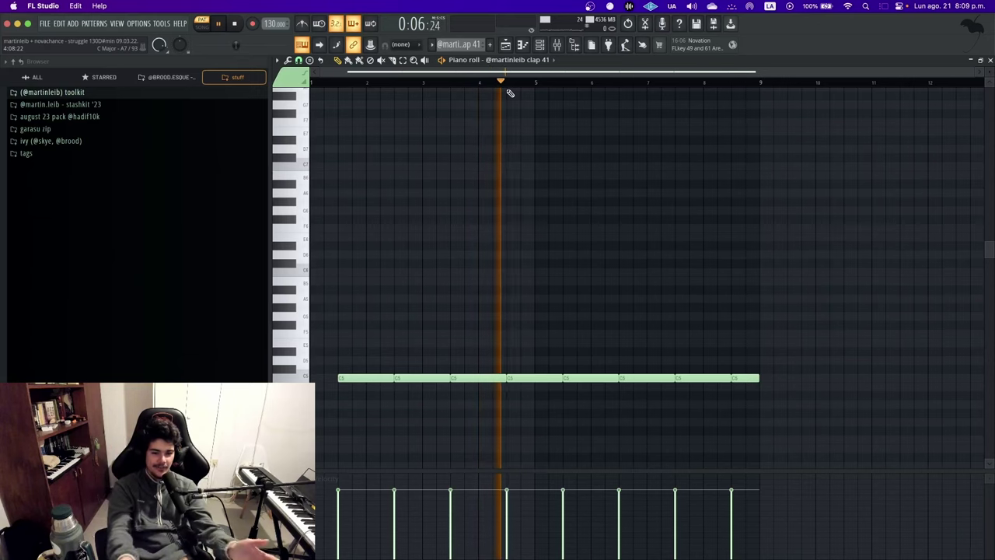
key("space")
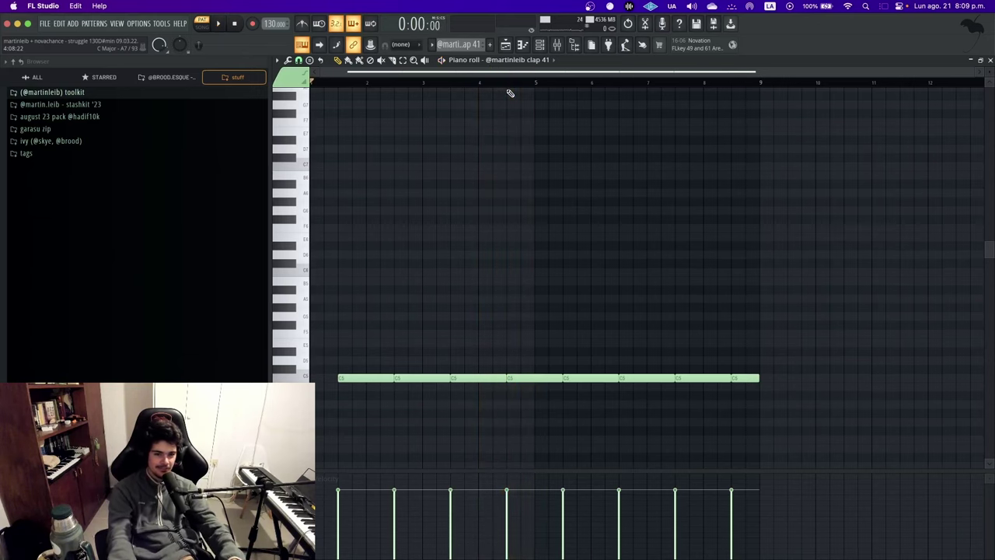
scroll(472, 162, "down", 1)
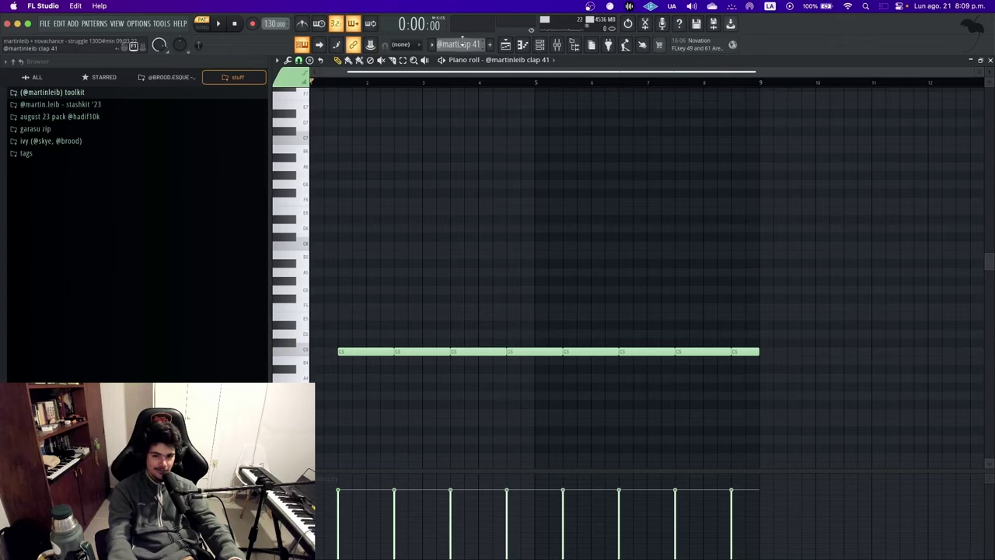
Return to the playlist, open the hihat 1 pattern from Track 14 and examine its notes and velocities in the piano roll
left_click(504, 46)
scroll(513, 259, "down", 4)
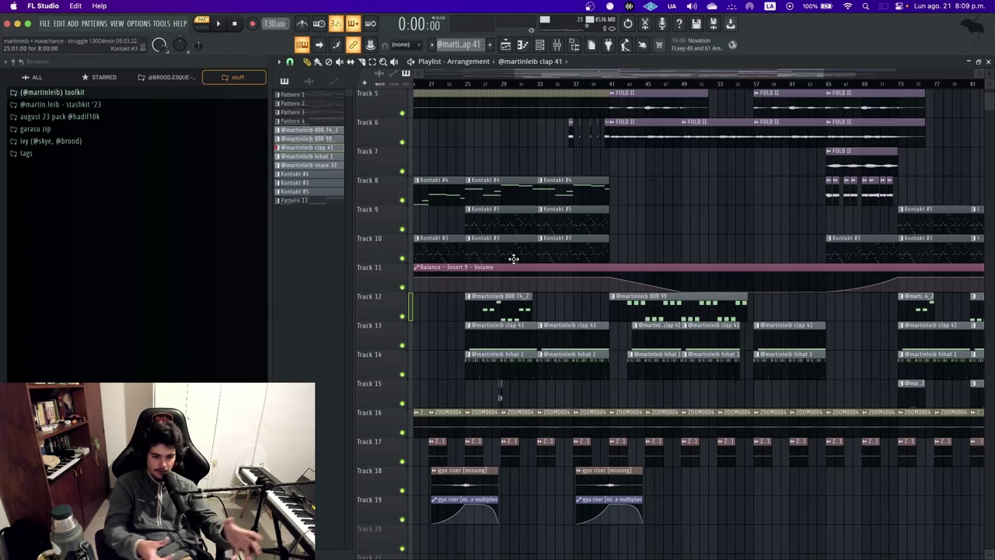
double_click(522, 358)
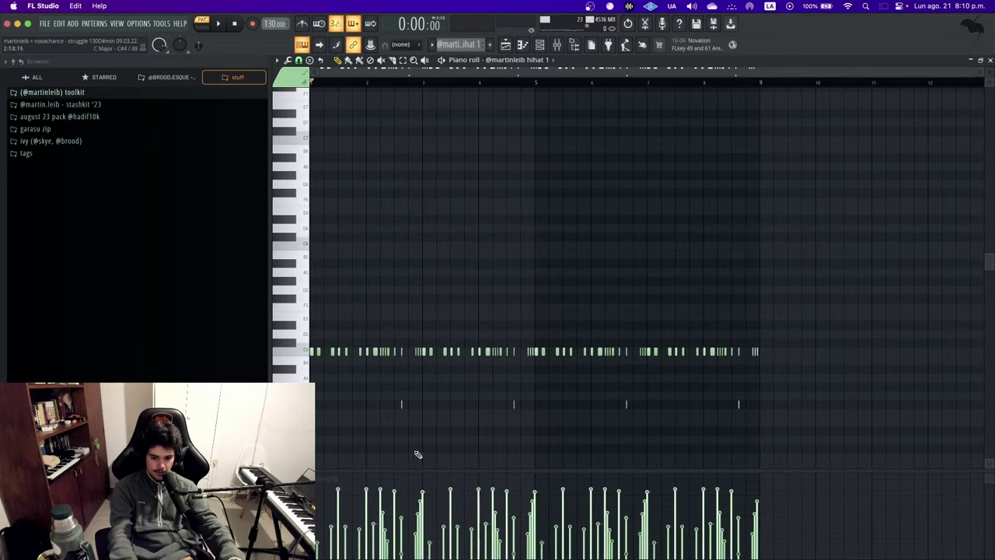
scroll(521, 144, "down", 2)
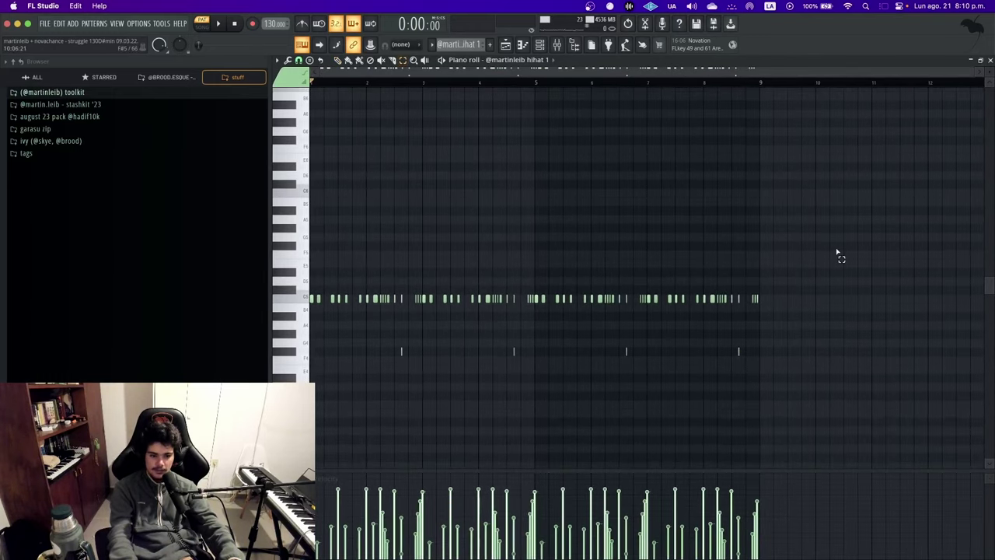
key("ctrl+a")
left_click_drag(755, 382, 821, 444)
key("ctrl+a")
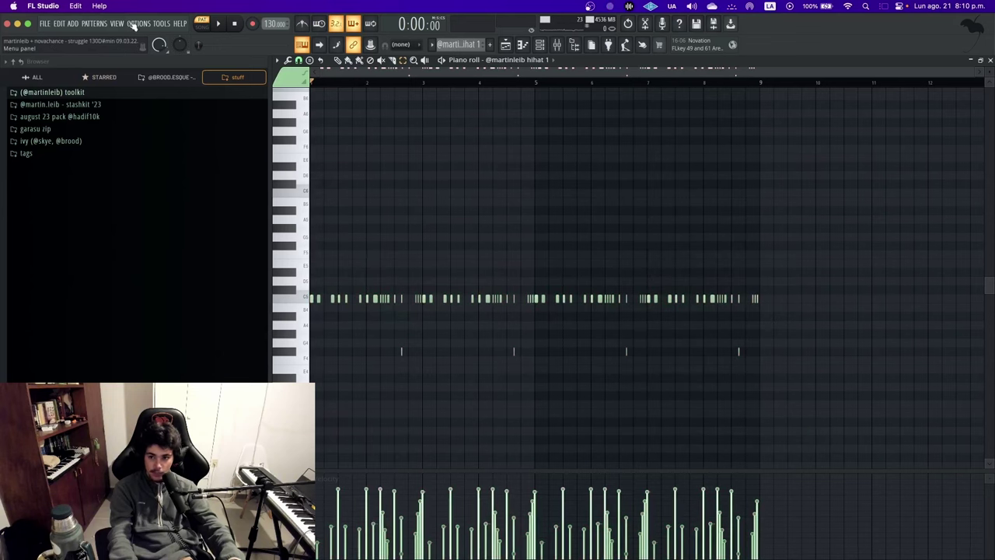
Check the project's start date and total working time in the project info settings, and close the settings
left_click(138, 23)
left_click(148, 65)
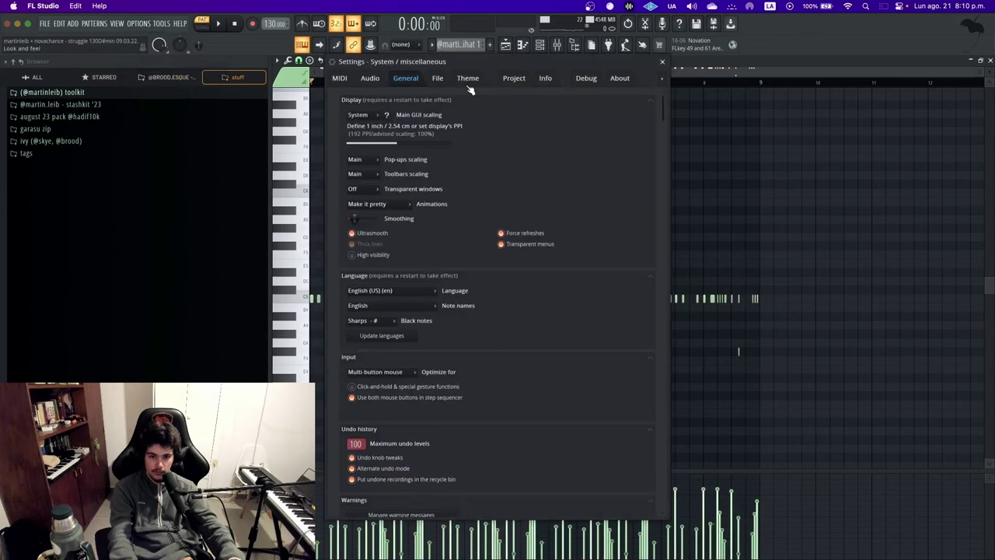
left_click(545, 78)
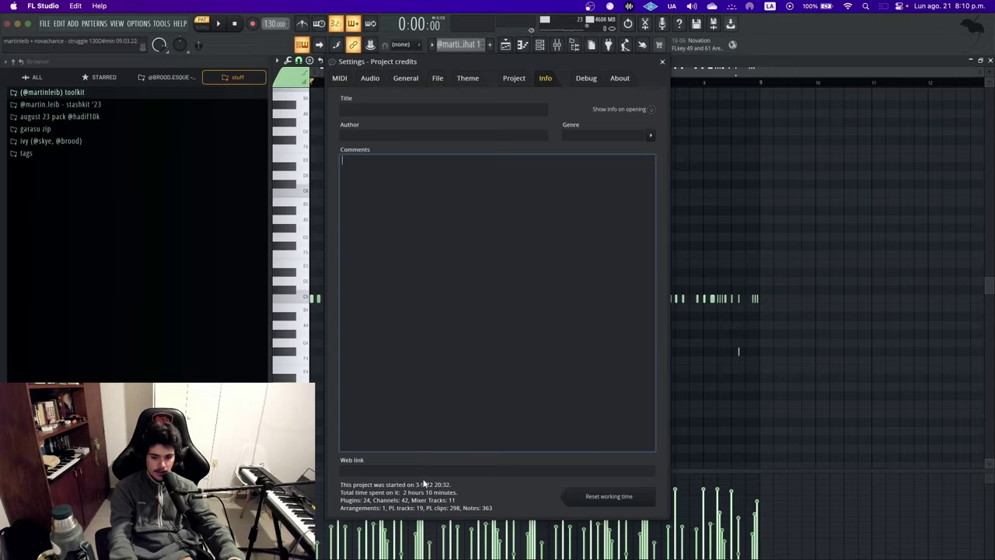
left_click(661, 62)
left_click(924, 10)
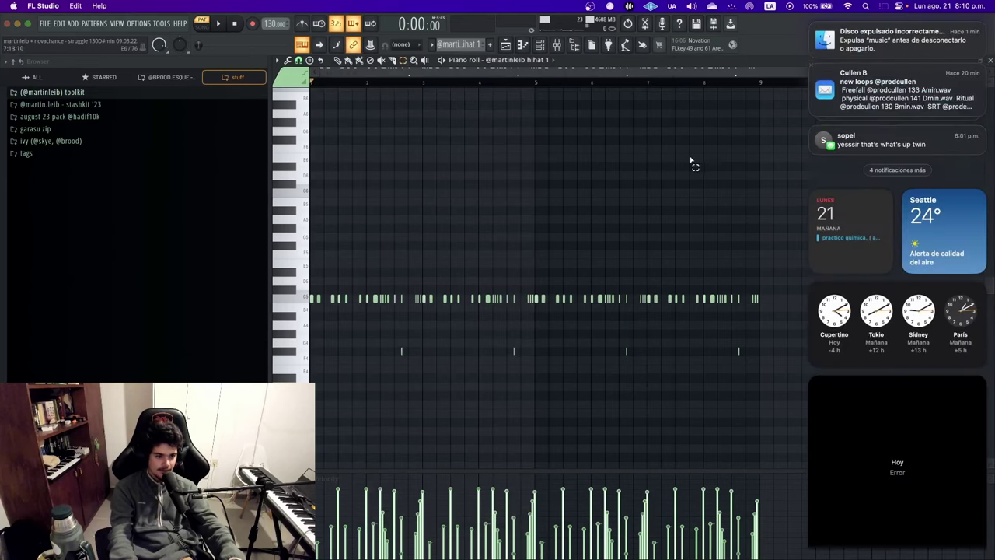
left_click(690, 161)
Highlight all hi-hat notes of the pattern in the piano roll and clear the selection
left_click_drag(906, 196, 308, 436)
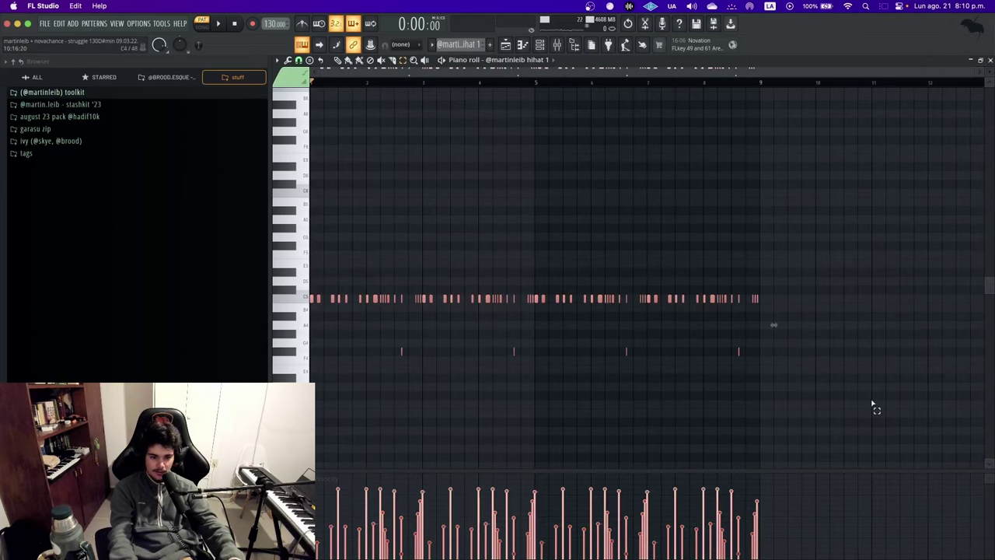
left_click(406, 211)
scroll(308, 304, "up", 5)
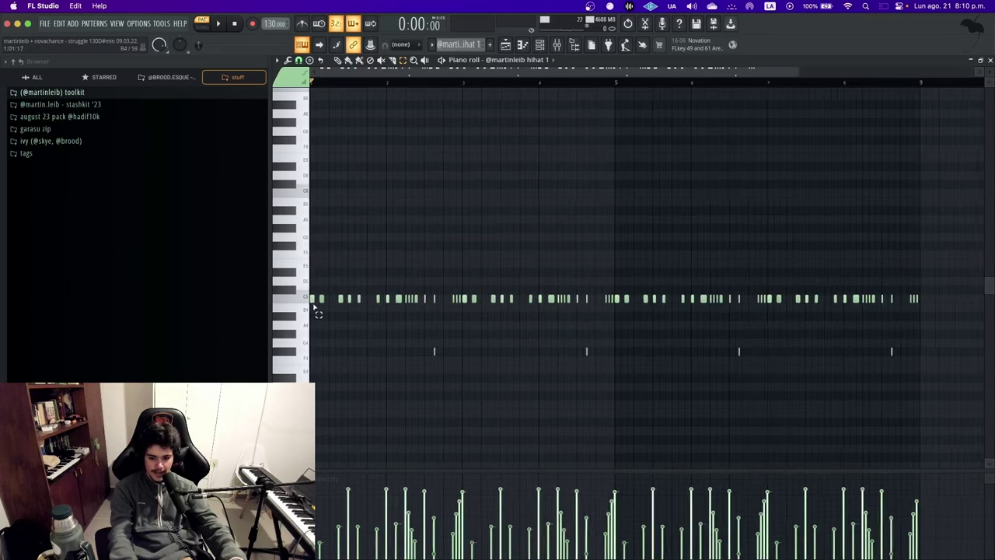
scroll(309, 304, "down", 5)
left_click_drag(876, 403, 310, 225)
left_click(741, 377)
left_click_drag(852, 393, 423, 256)
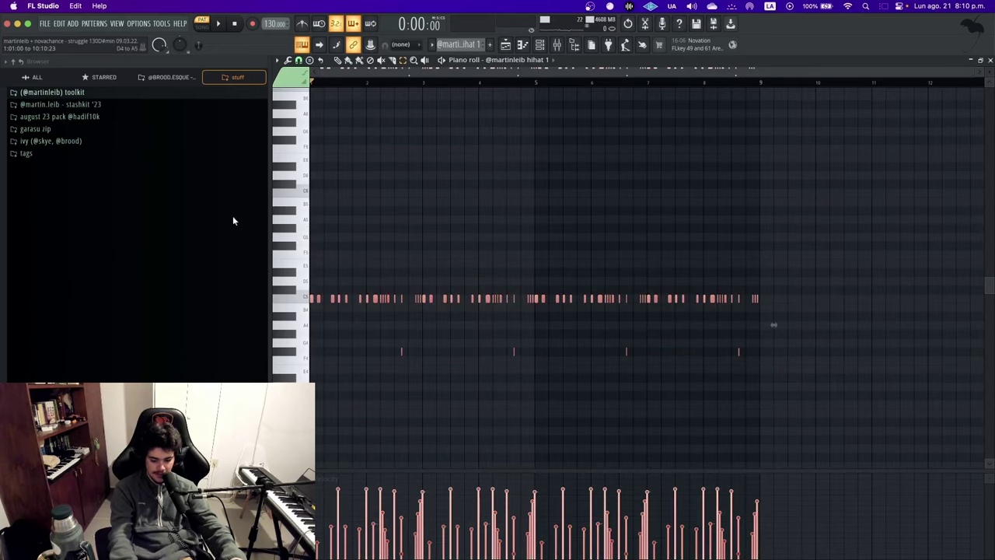
left_click(423, 213)
Inspect the effect chains of several mixer inserts, finishing on Insert 6
left_click(557, 45)
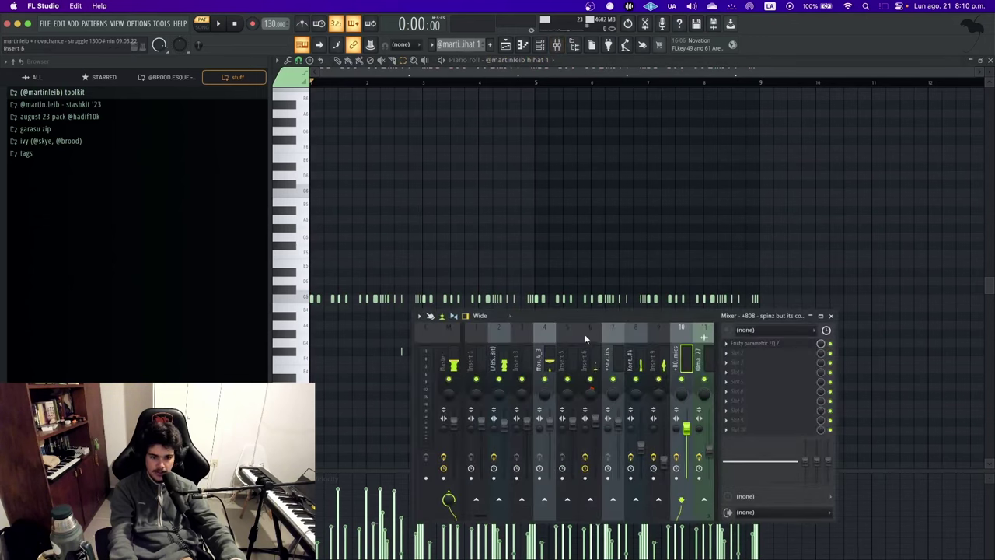
left_click(656, 359)
left_click(610, 359)
left_click(589, 356)
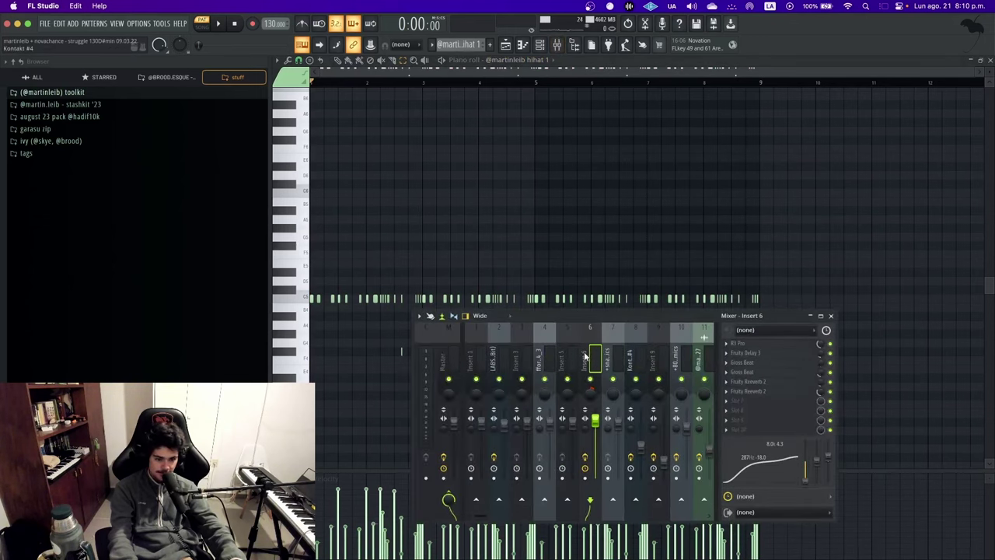
Play the hihat 1 pattern in the piano roll with the metronome, examine its notes up close and stop playback
key("space")
key("F9")
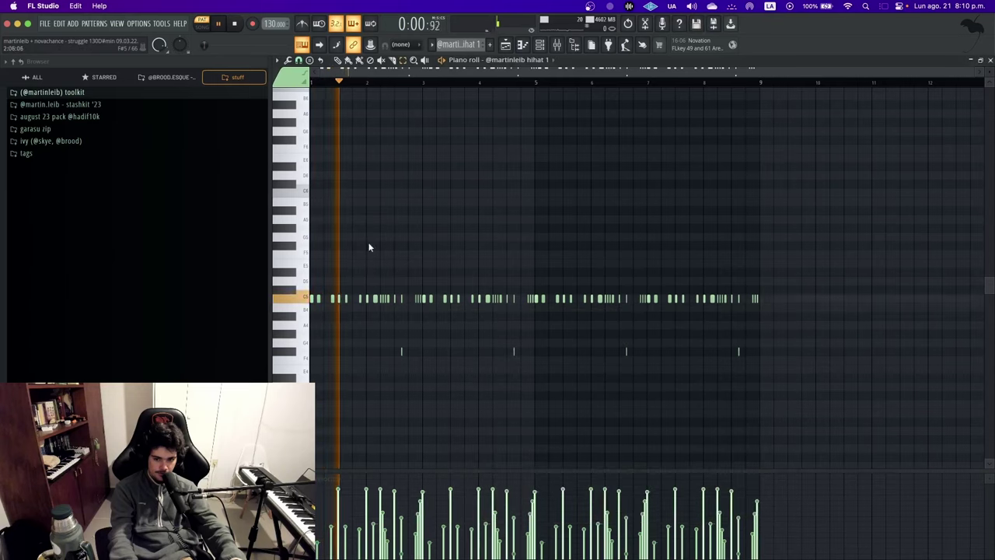
scroll(333, 248, "up", 5)
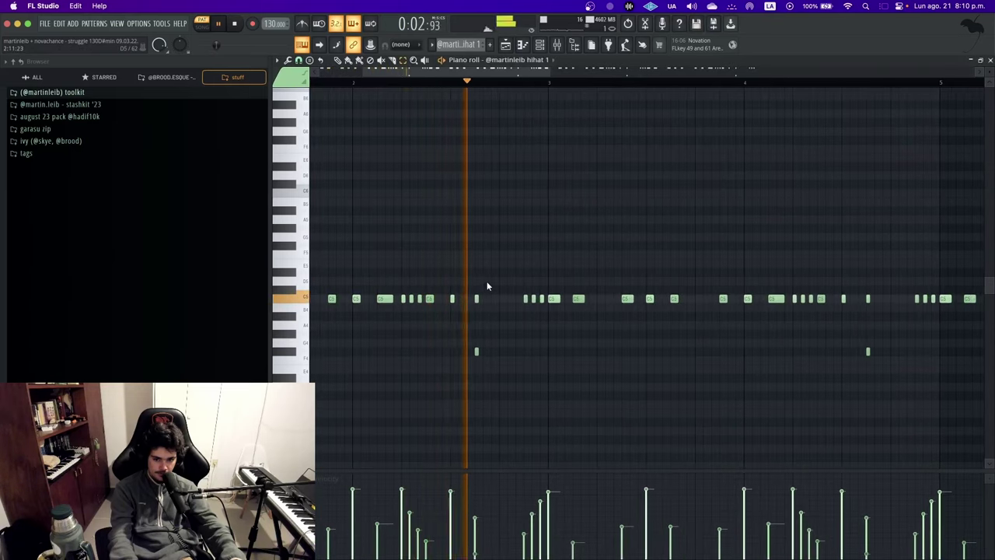
scroll(482, 283, "down", 3)
scroll(497, 288, "down", 2)
scroll(553, 299, "up", 4)
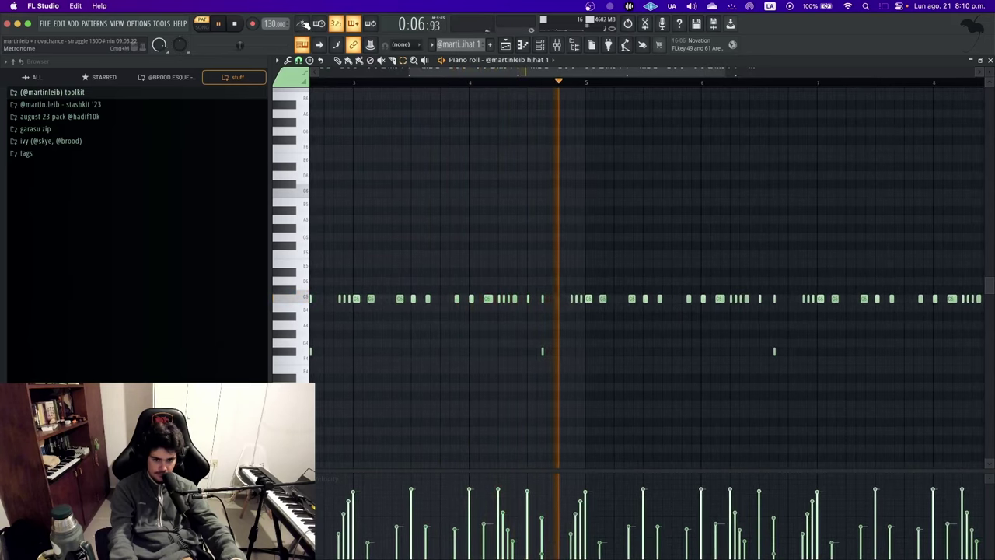
scroll(472, 203, "down", 4)
scroll(720, 309, "up", 4)
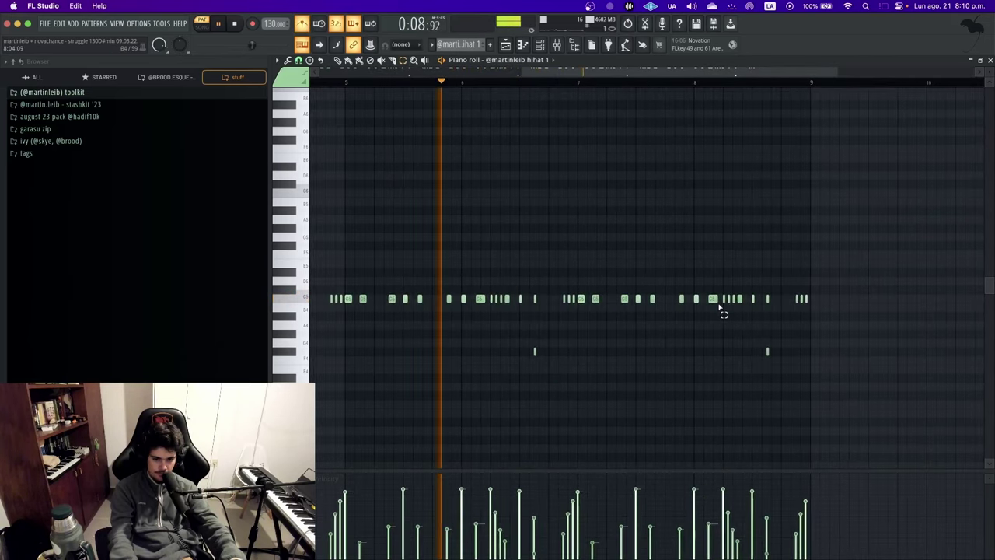
scroll(622, 295, "down", 4)
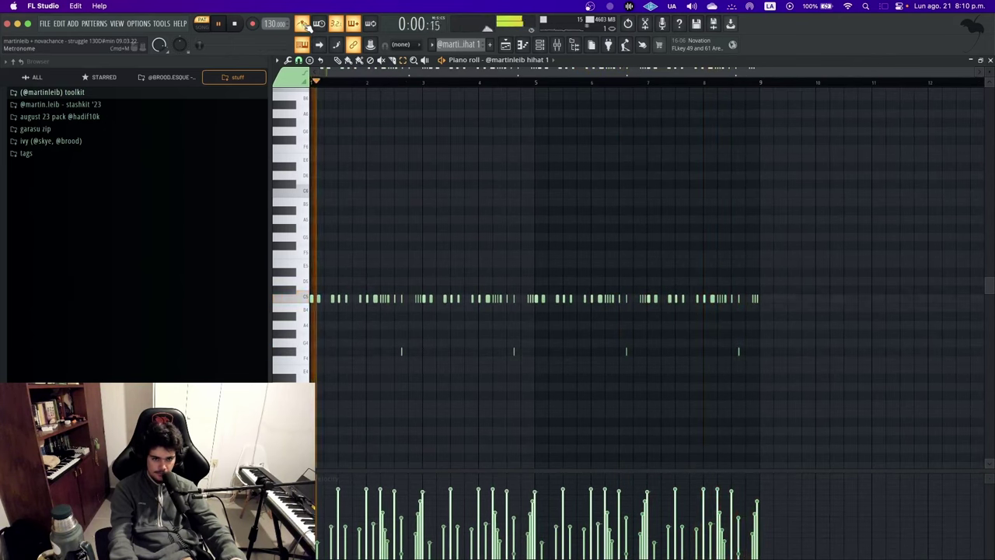
key("space")
left_click(78, 92)
left_click(86, 107)
left_click(87, 109)
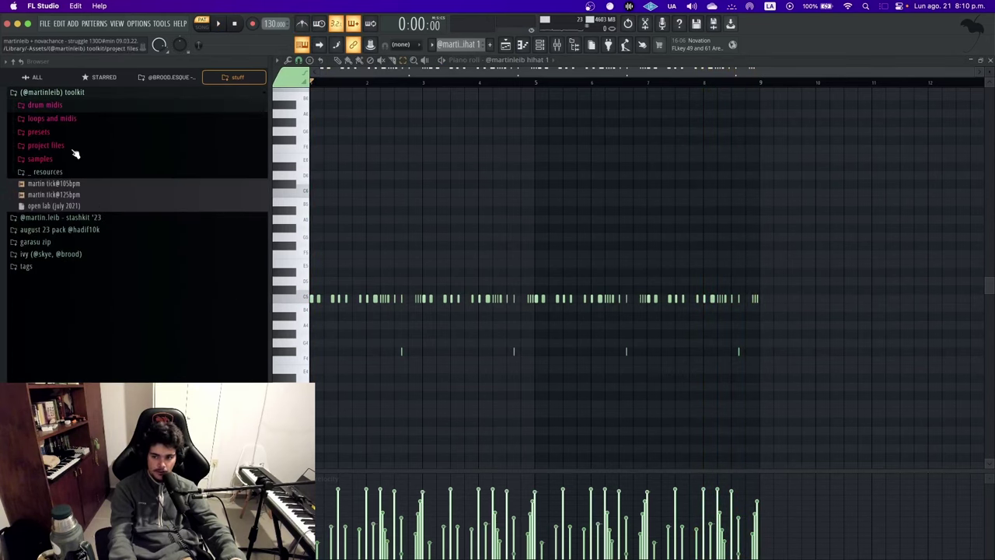
left_click(72, 134)
left_click(71, 146)
scroll(93, 163, "down", 2)
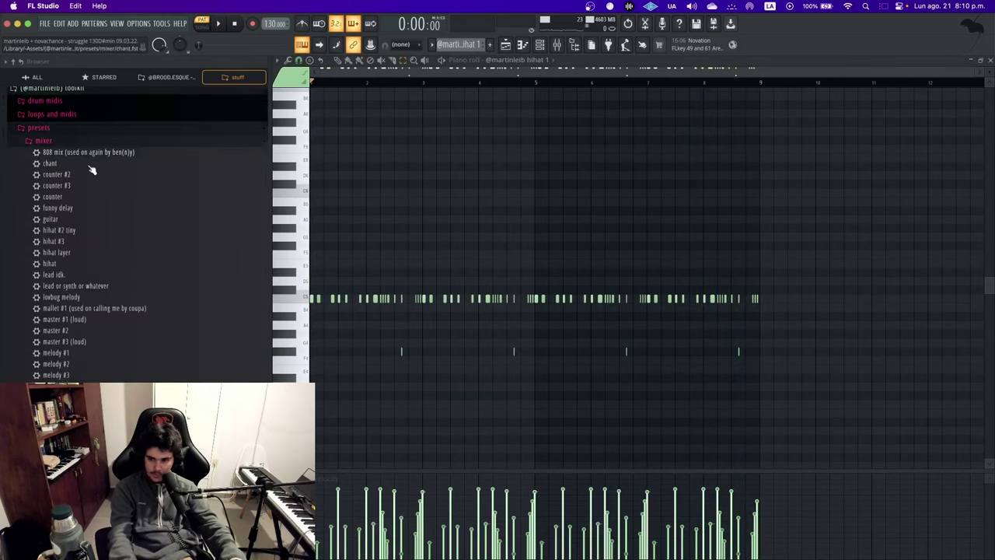
scroll(122, 180, "up", 1)
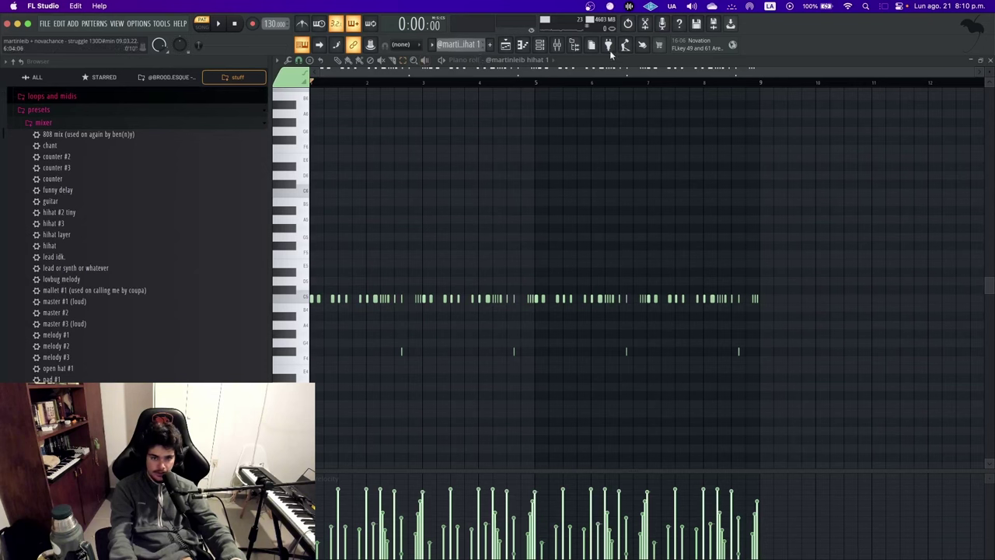
Load the hihat mixer preset onto Insert 6, play the hi-hat pattern through it and close the mixer
left_click(558, 51)
left_click_drag(51, 246, 590, 359)
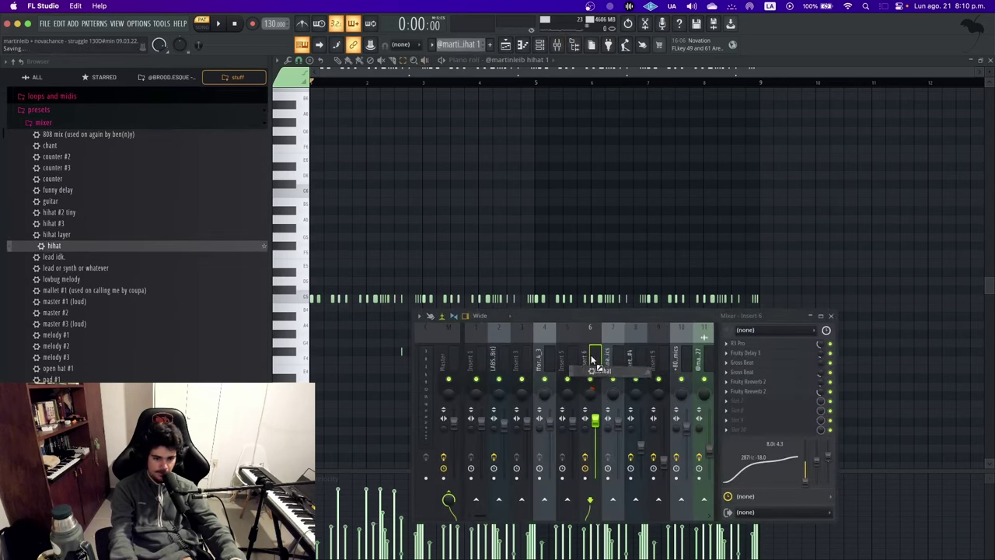
left_click_drag(593, 355, 593, 358)
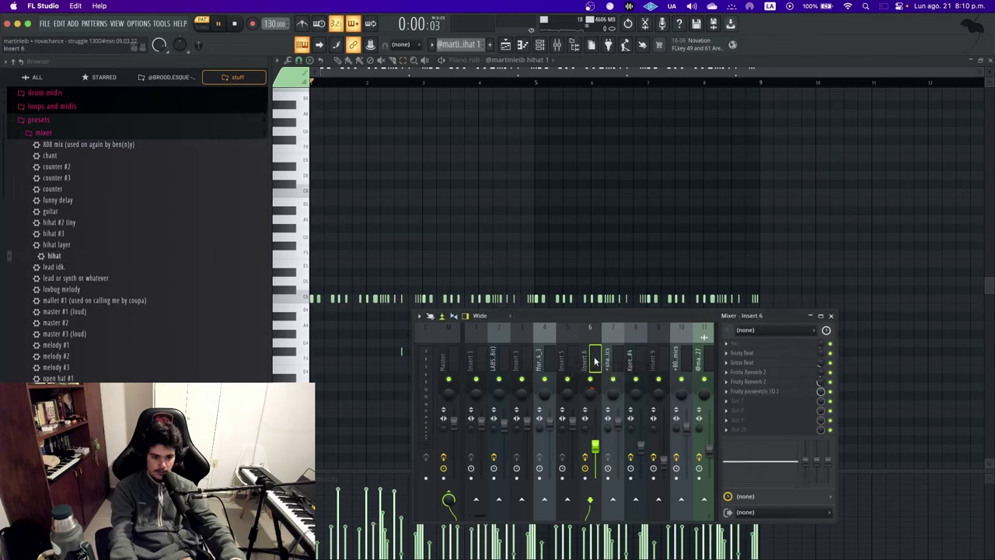
key("space")
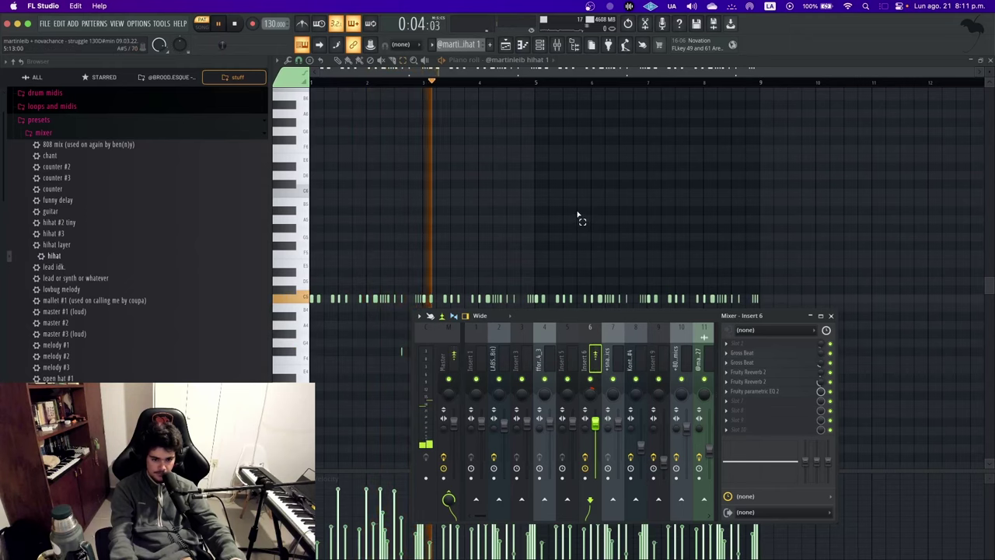
key("space")
key("F9")
Return to the playlist and play the arrangement from bar 25
key("F5")
scroll(661, 233, "up", 5)
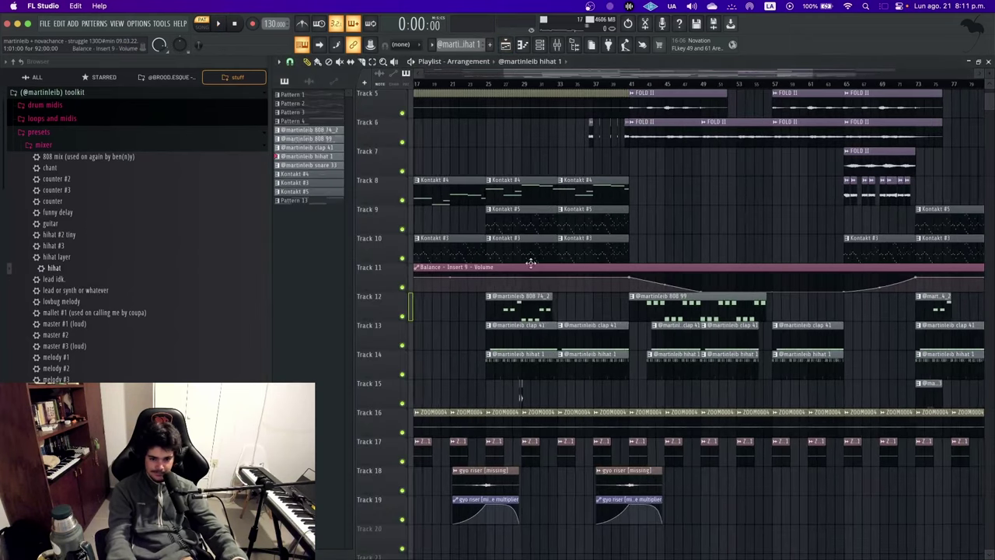
left_click(498, 84)
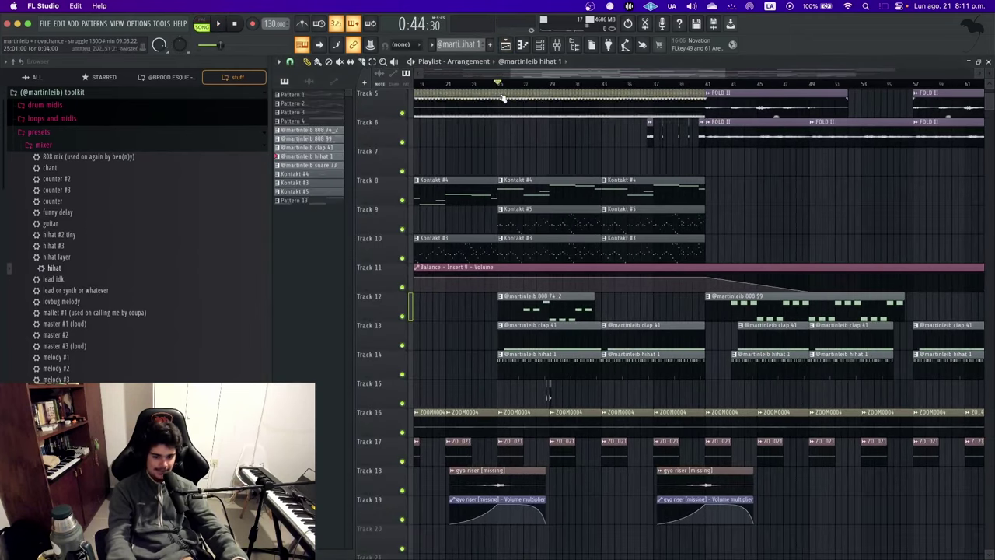
scroll(506, 179, "up", 4)
scroll(511, 191, "down", 3)
scroll(501, 210, "up", 4)
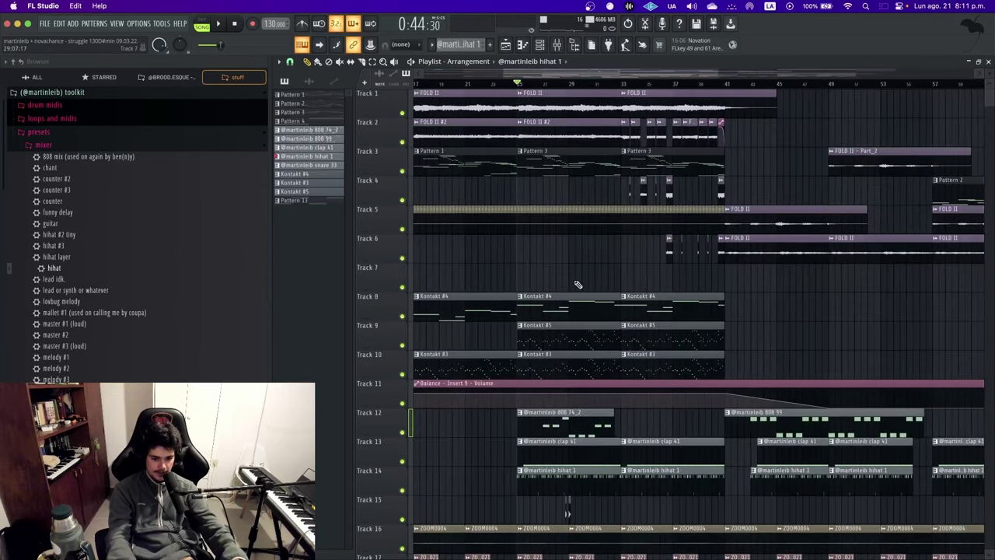
key("space")
scroll(539, 218, "up", 2)
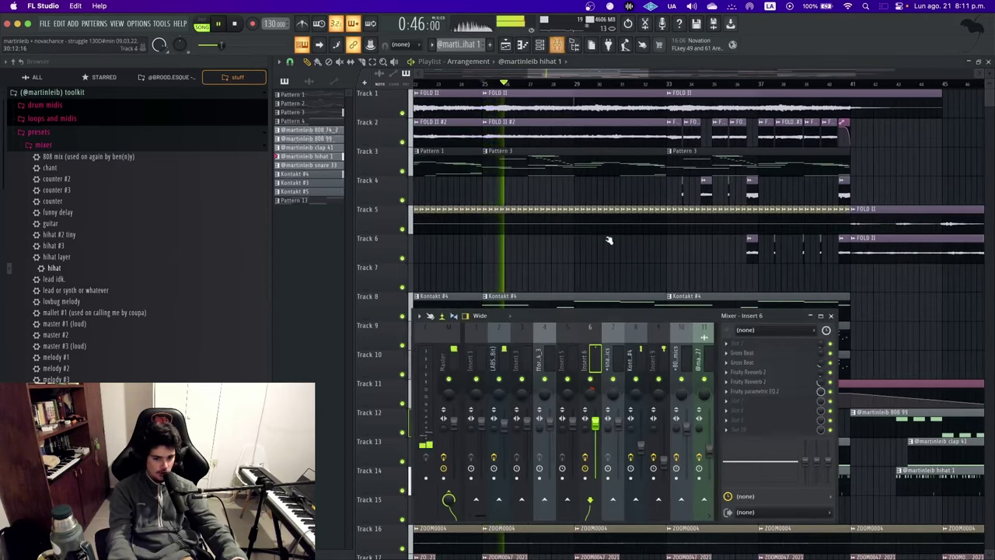
Raise the Insert 6 fader slightly in the mixer during playback, close the mixer and stop the song
key("F9")
left_click_drag(596, 422, 596, 412)
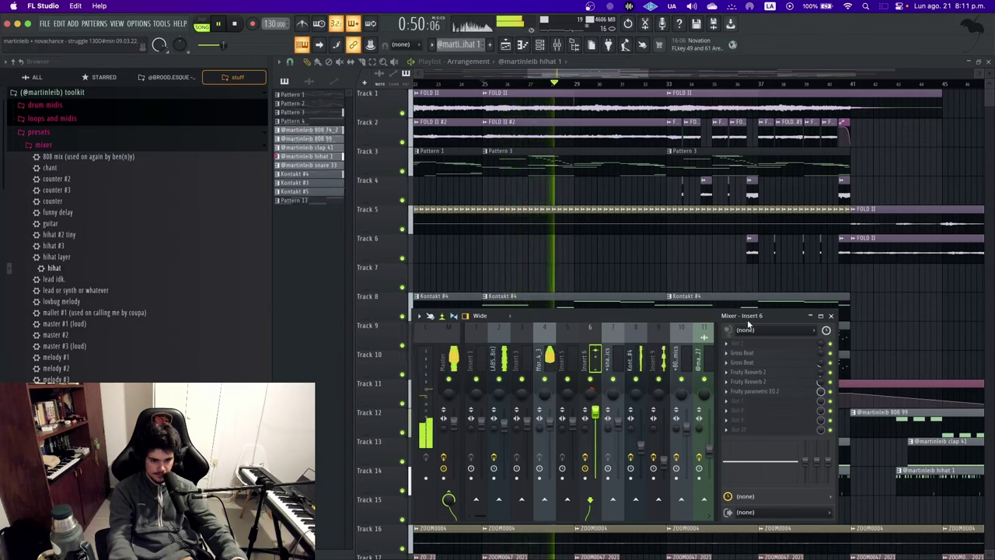
key("F9")
scroll(762, 286, "down", 2)
key("space")
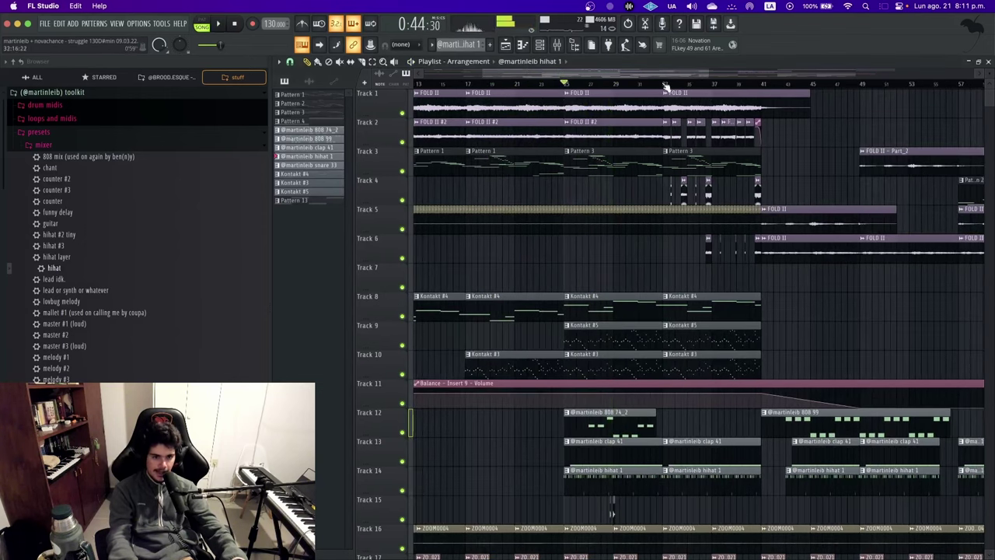
Listen to the long FOLD II clip at the end of Track 7 from about bar 117 and examine its waveform
scroll(678, 155, "down", 4)
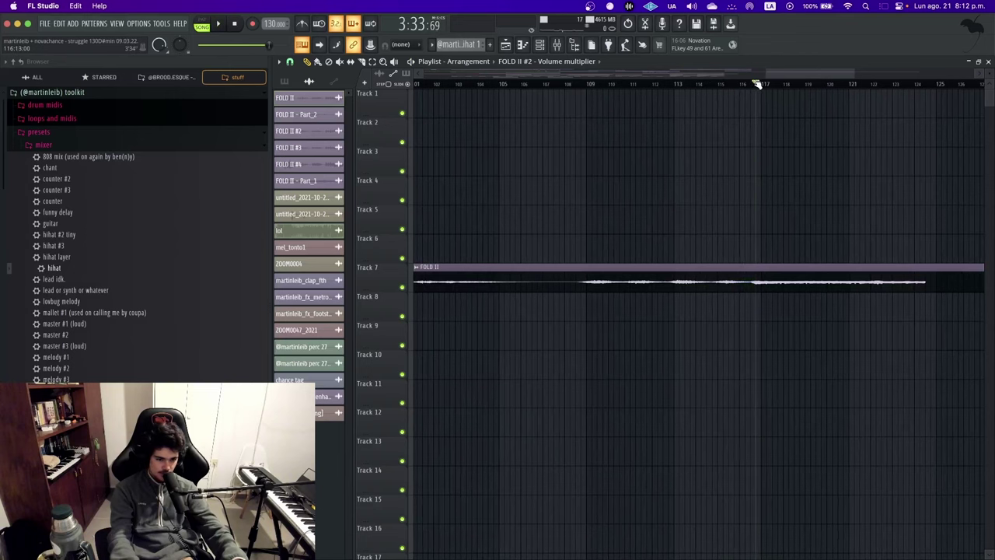
scroll(807, 146, "down", 5)
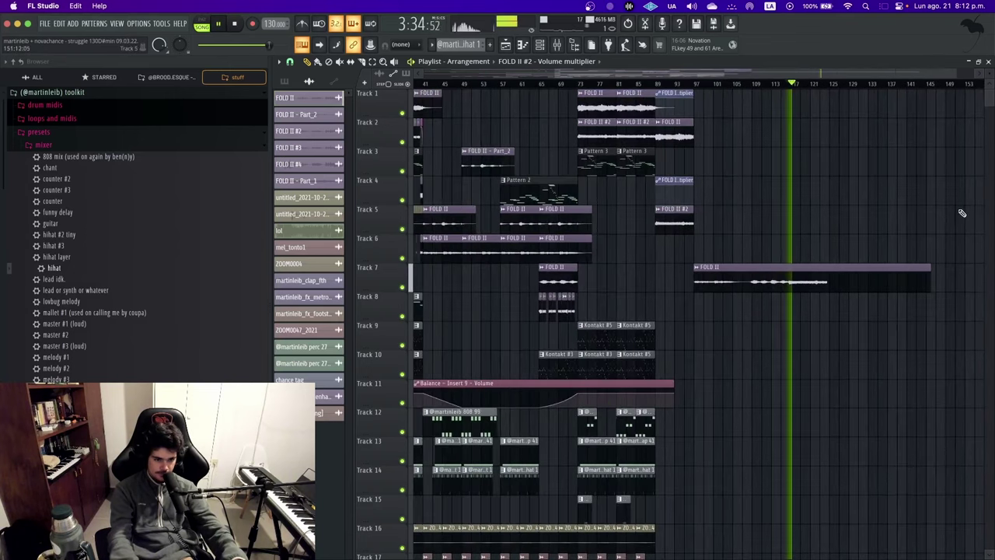
scroll(746, 281, "up", 1)
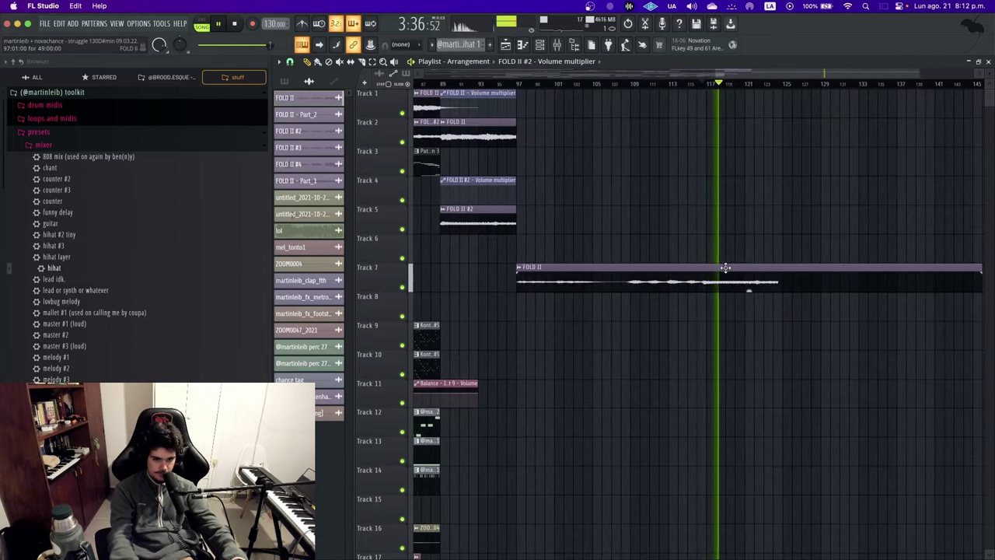
scroll(742, 277, "up", 1)
scroll(746, 277, "up", 3)
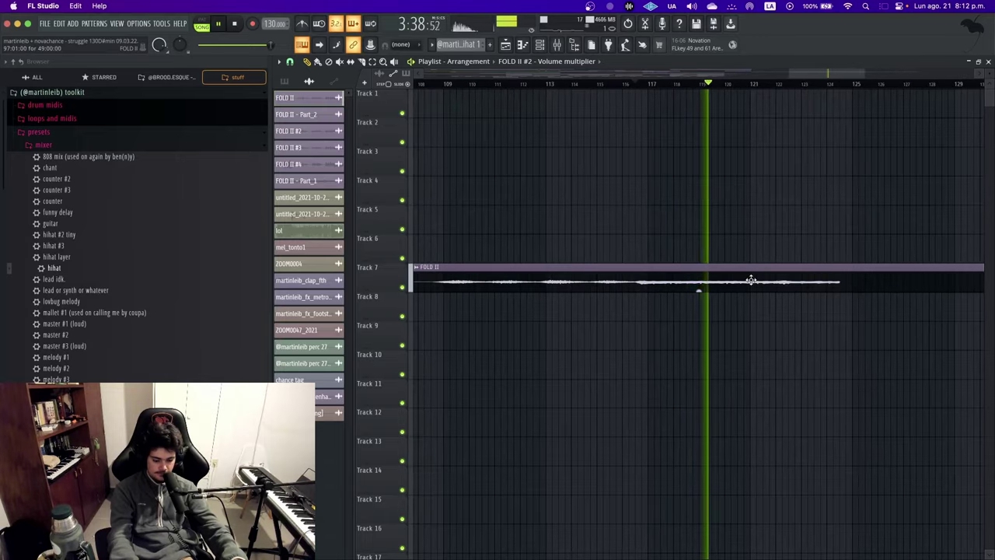
scroll(751, 276, "down", 3)
scroll(751, 277, "down", 3)
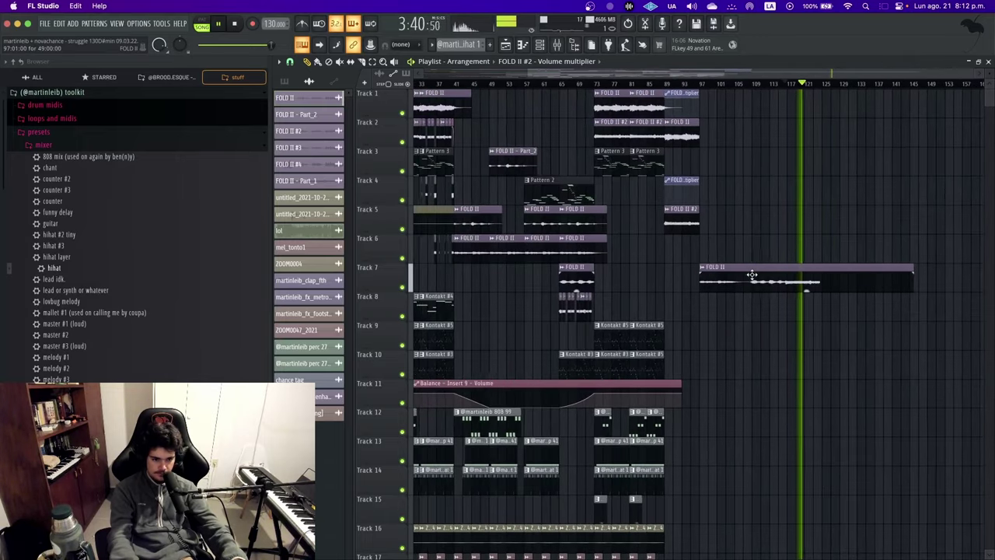
Delete the long FOLD II clip at bar 97 on Track 7 and move the FOLD II volume multiplier automation from Track 1 to Track 3
right_click(808, 269)
key("space")
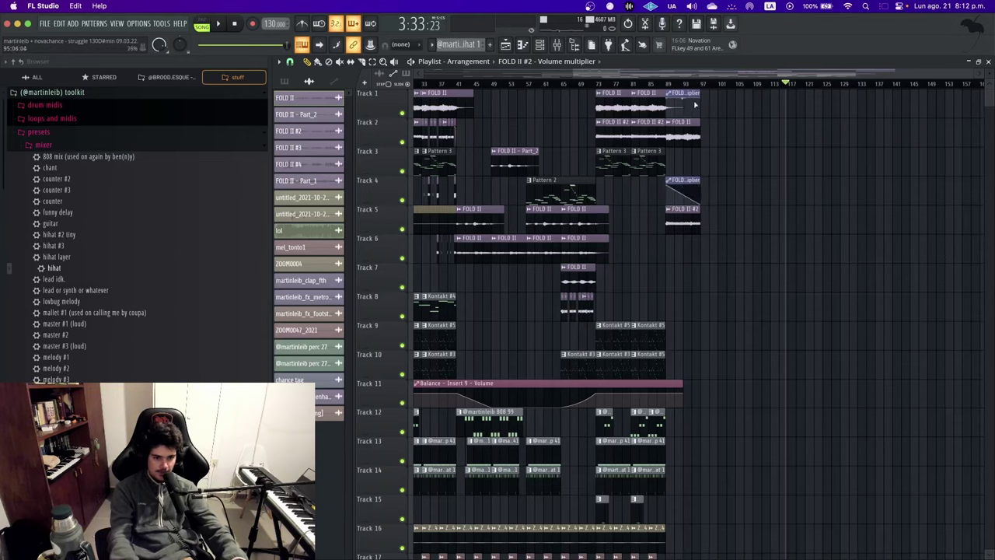
left_click_drag(697, 101, 702, 175)
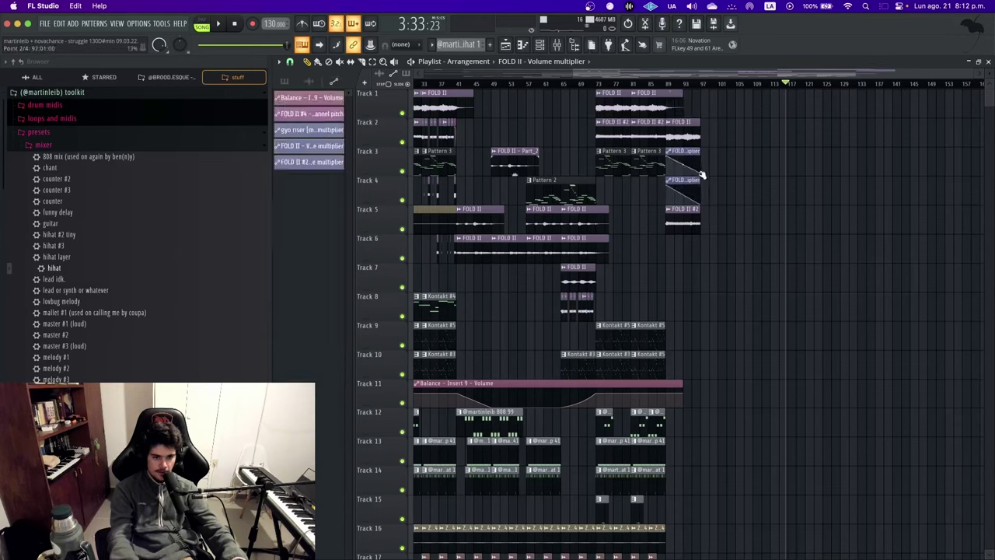
Return to the earlier part of the arrangement, set the song position to bar 33 and mute Track 2
scroll(695, 178, "left", 5)
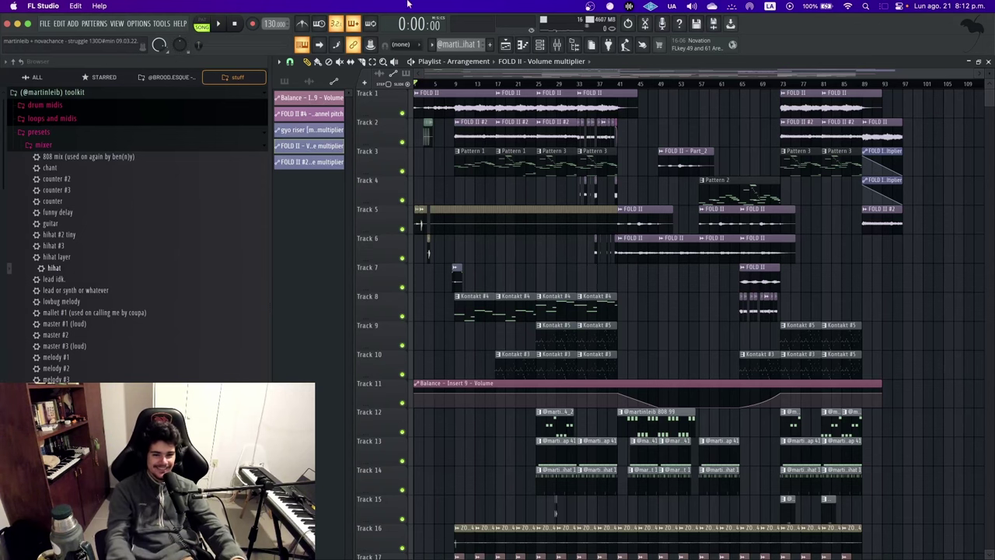
scroll(556, 109, "up", 5)
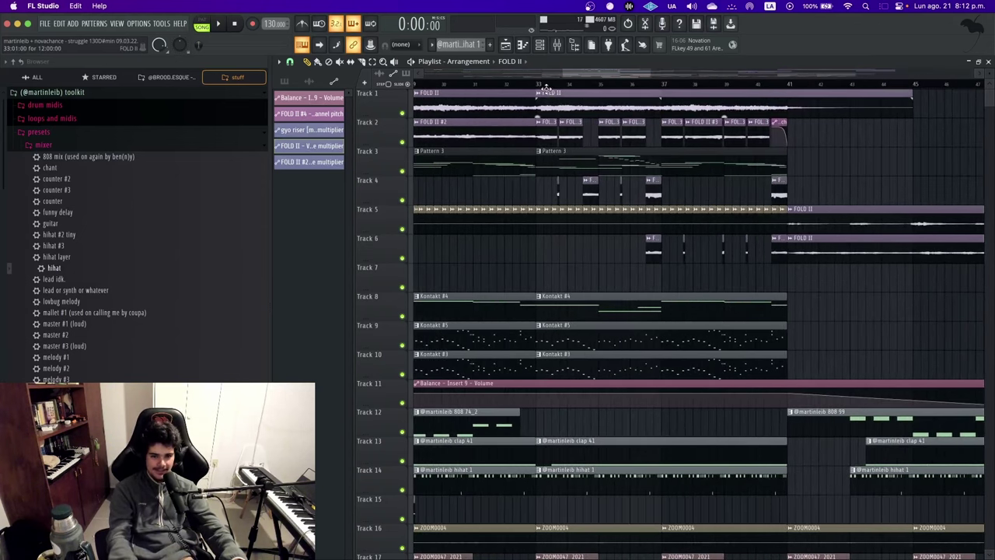
left_click(544, 84)
left_click(402, 142)
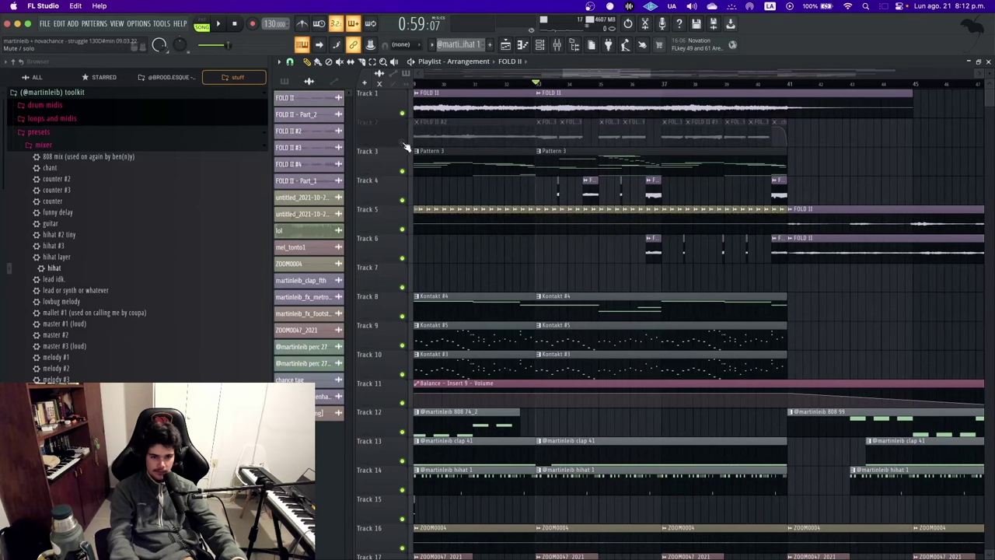
Play the section from bar 33 and mute Tracks 4 and 6 while listening
key("space")
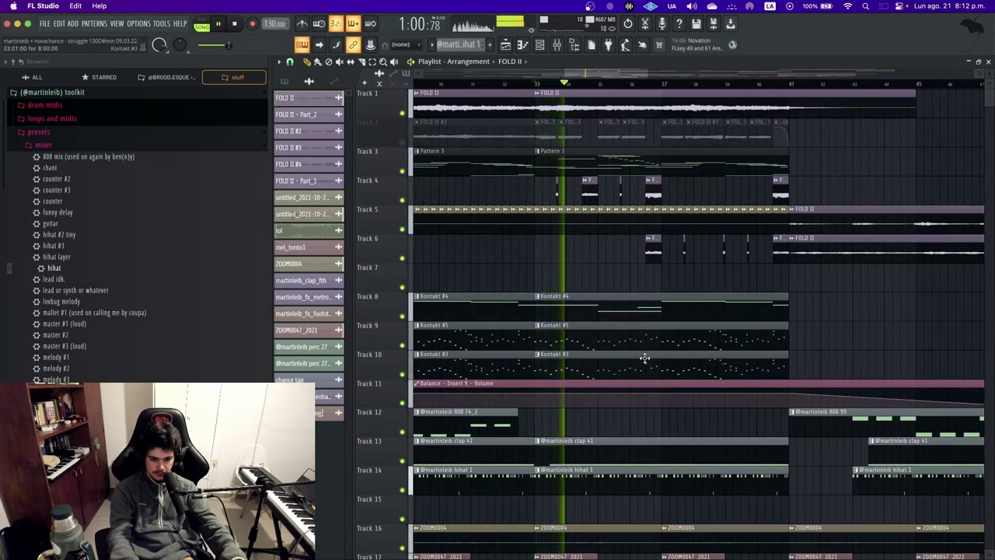
scroll(417, 206, "up", 2)
left_click(403, 200)
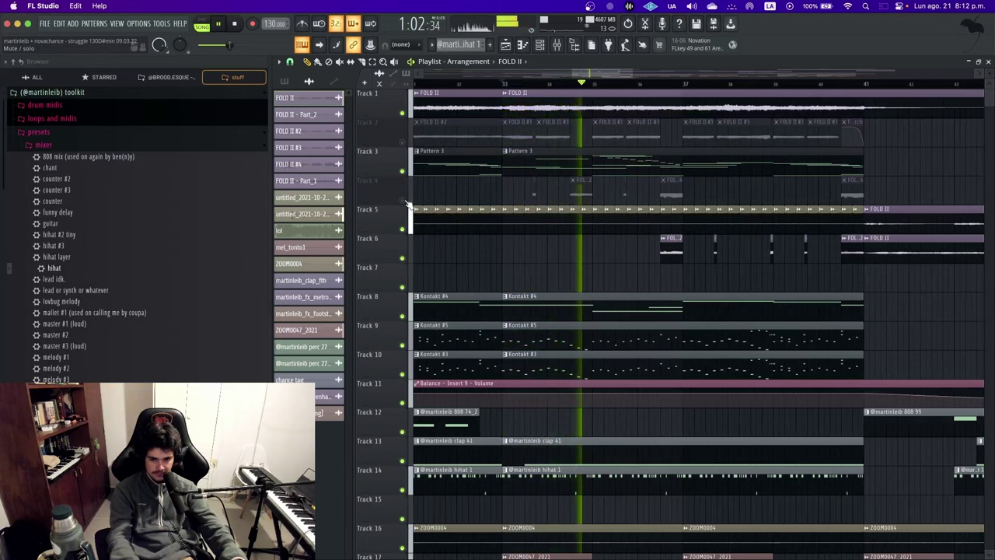
left_click(403, 258)
scroll(655, 261, "up", 3)
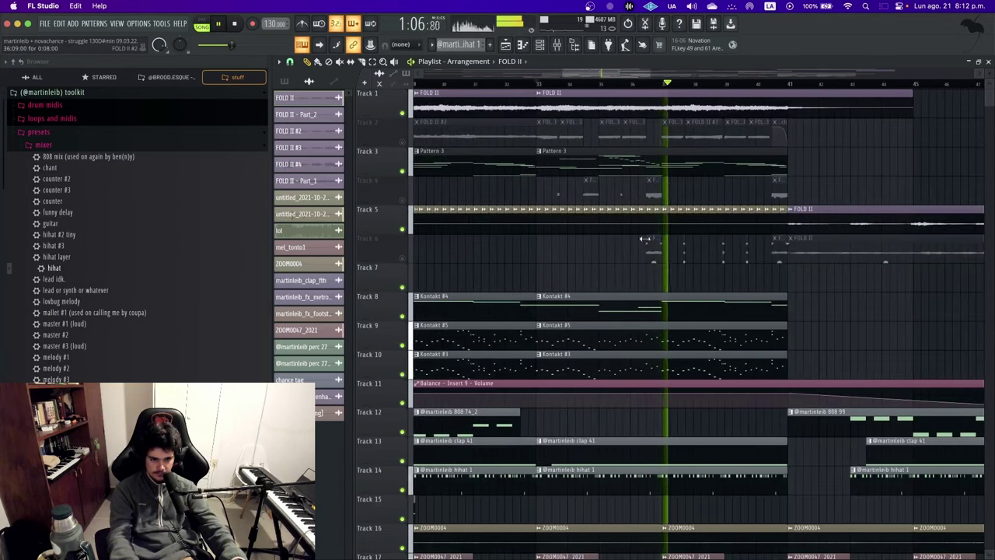
scroll(570, 158, "down", 5)
scroll(491, 142, "up", 3)
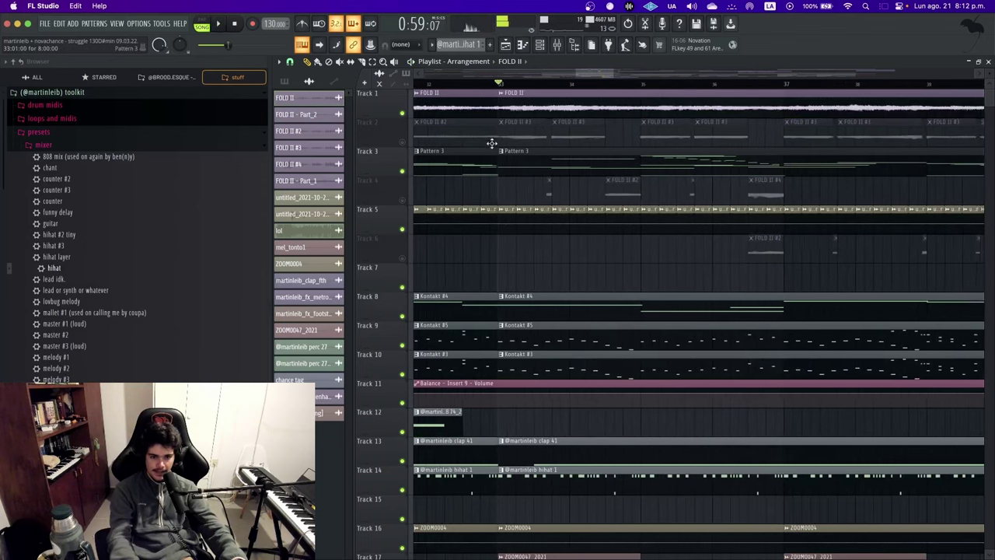
Unmute Track 2, inspect the channel settings of its FOLD II #3 clip at bar 33 and close them
left_click(402, 141)
double_click(520, 138)
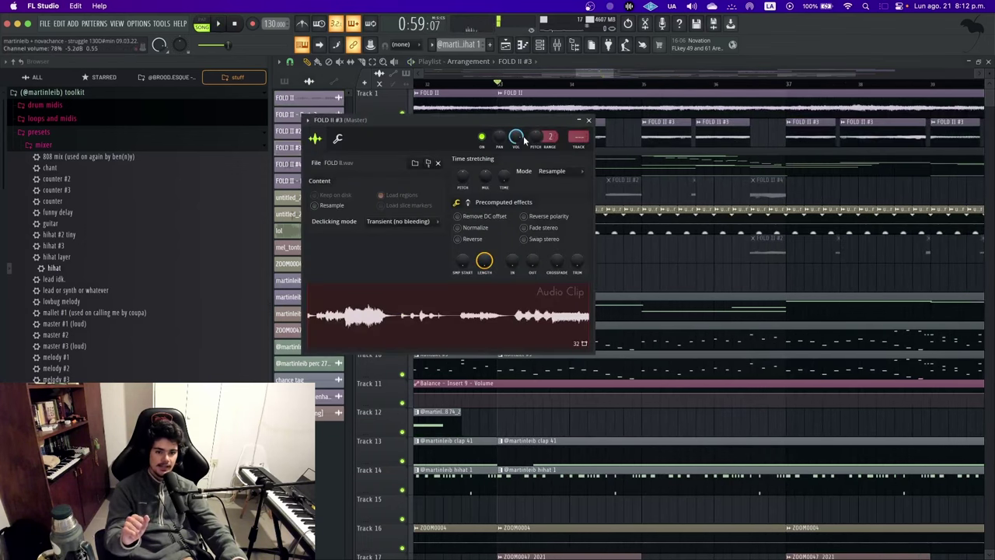
left_click_drag(527, 120, 576, 217)
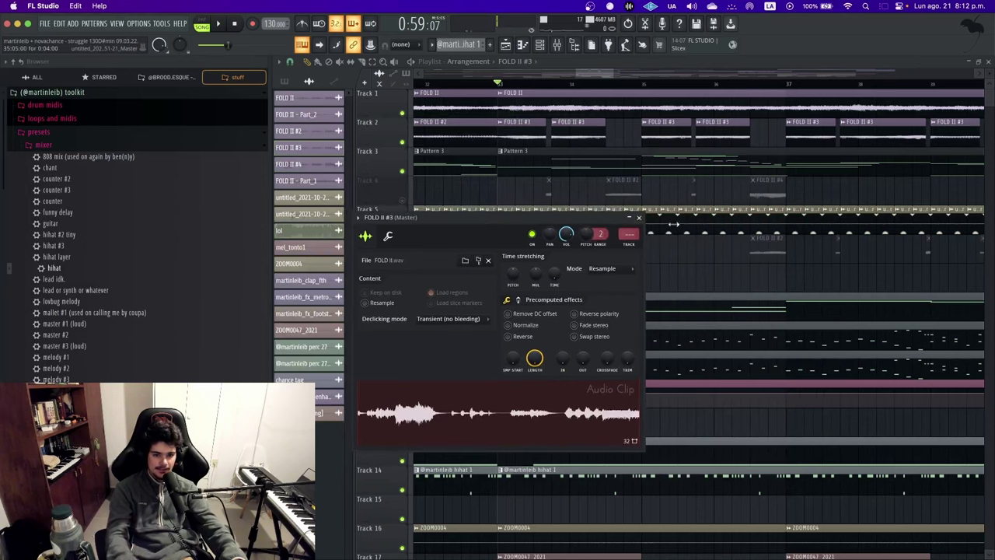
left_click(639, 218)
Listen repeatedly to the passage from bar 33 with Track 2 on and examine the gaps between its FOLD II #3 clips
scroll(505, 167, "up", 3)
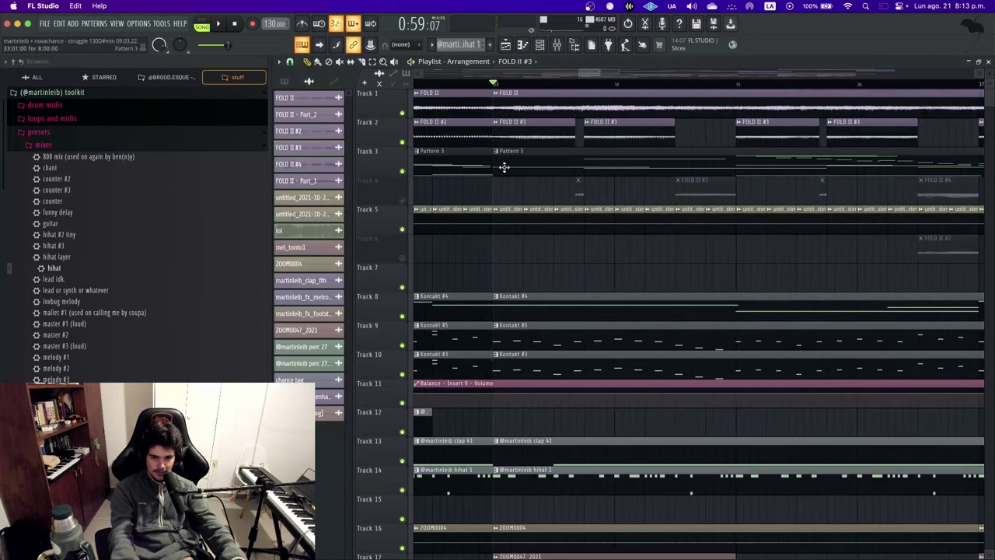
key("space")
scroll(555, 170, "up", 2)
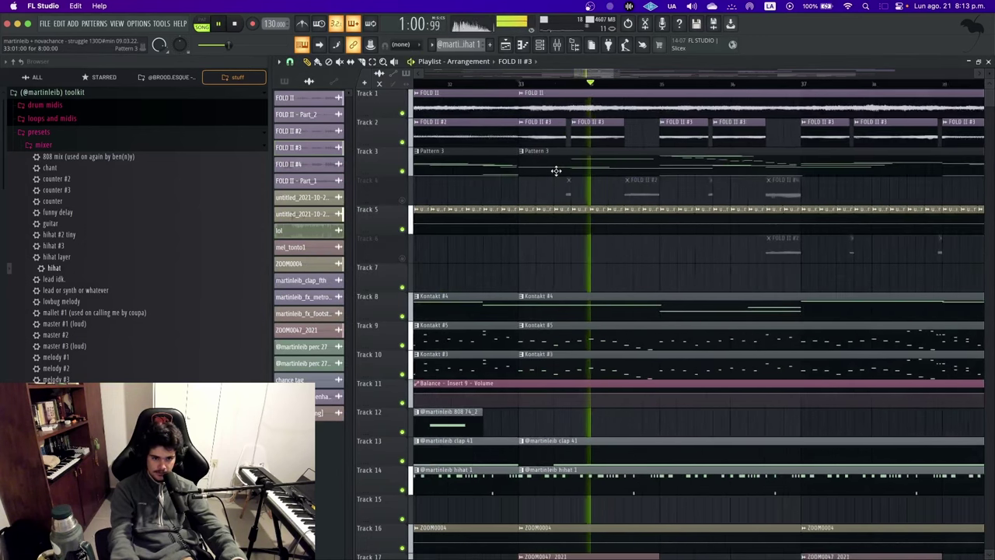
key("space")
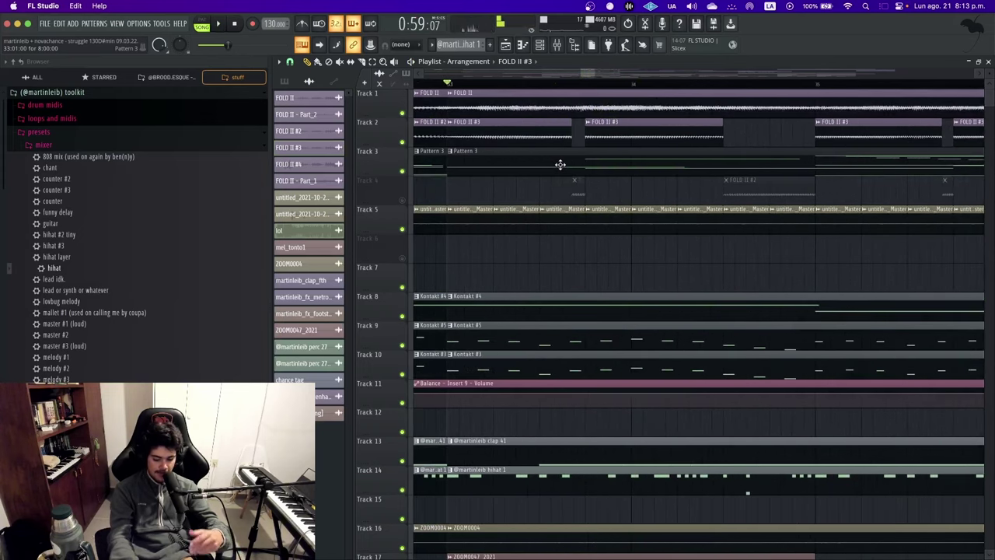
scroll(561, 165, "up", 1)
key("space")
scroll(562, 165, "down", 2)
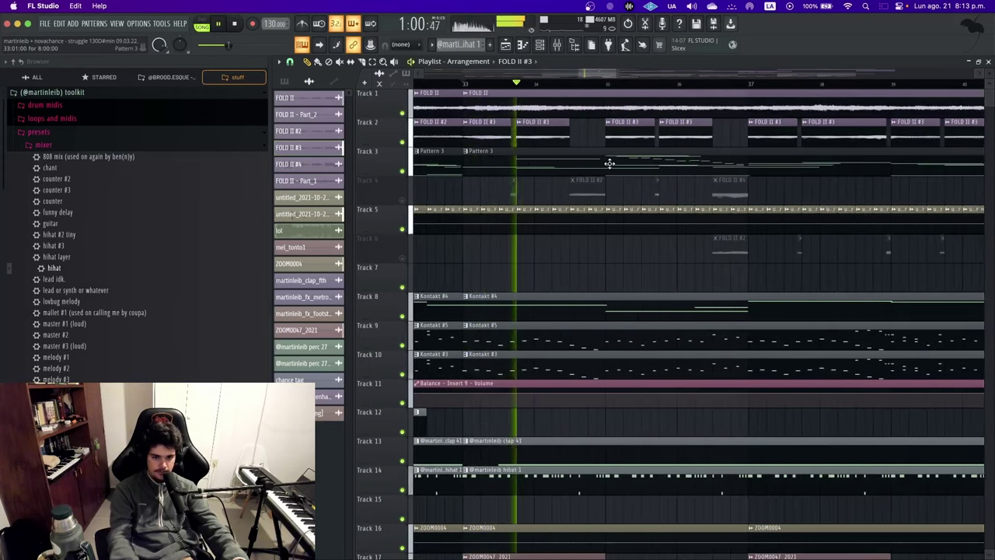
scroll(629, 153, "down", 4)
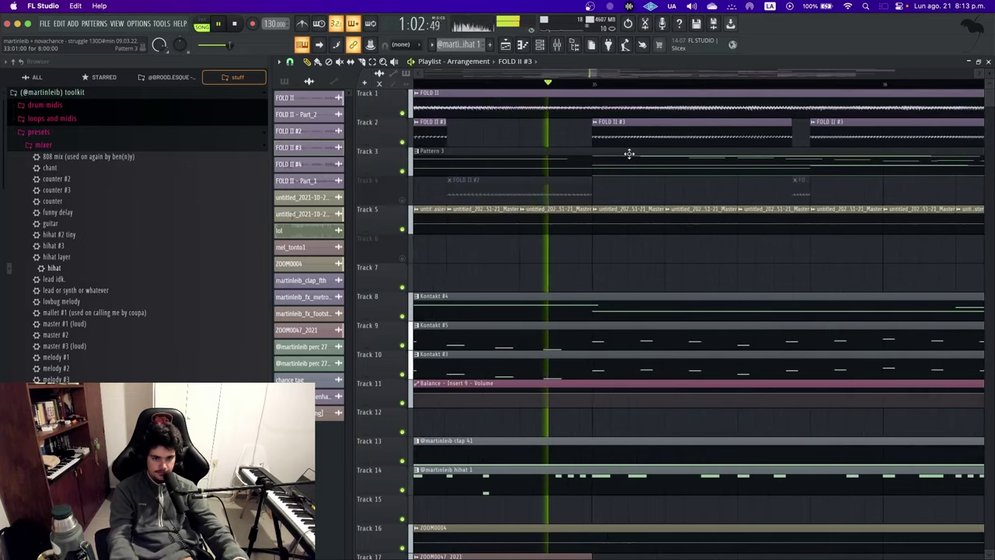
scroll(678, 148, "up", 5)
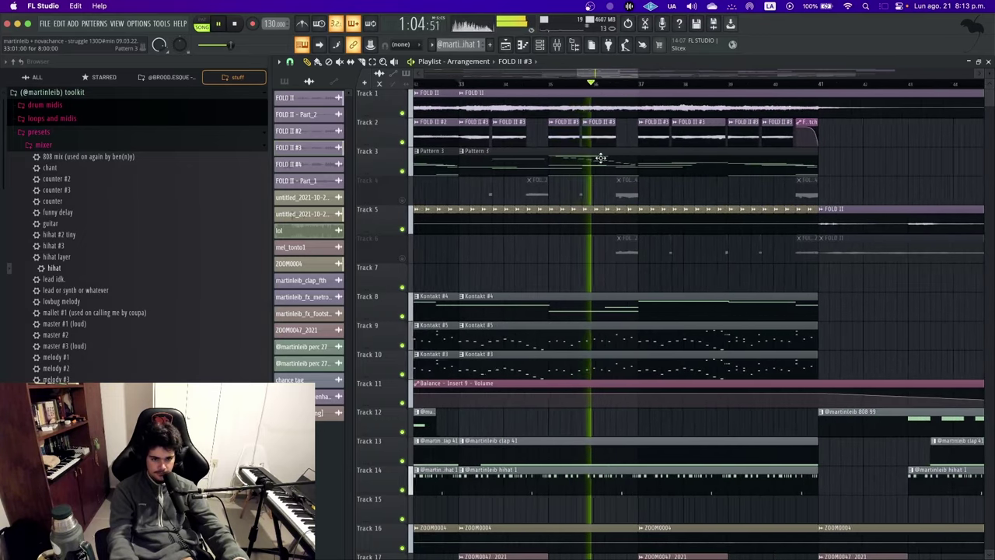
scroll(631, 164, "down", 4)
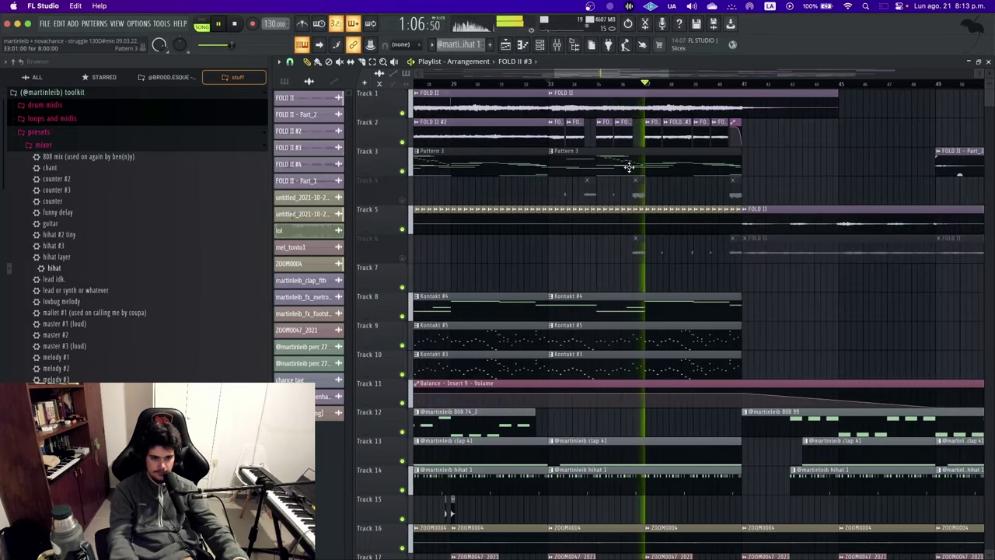
scroll(535, 171, "up", 3)
scroll(638, 184, "down", 1)
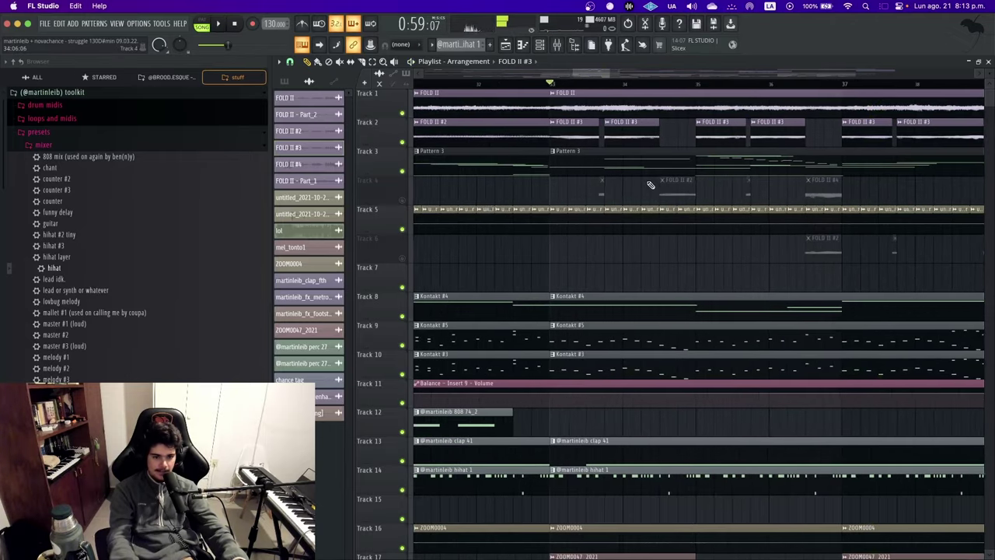
scroll(682, 189, "up", 2)
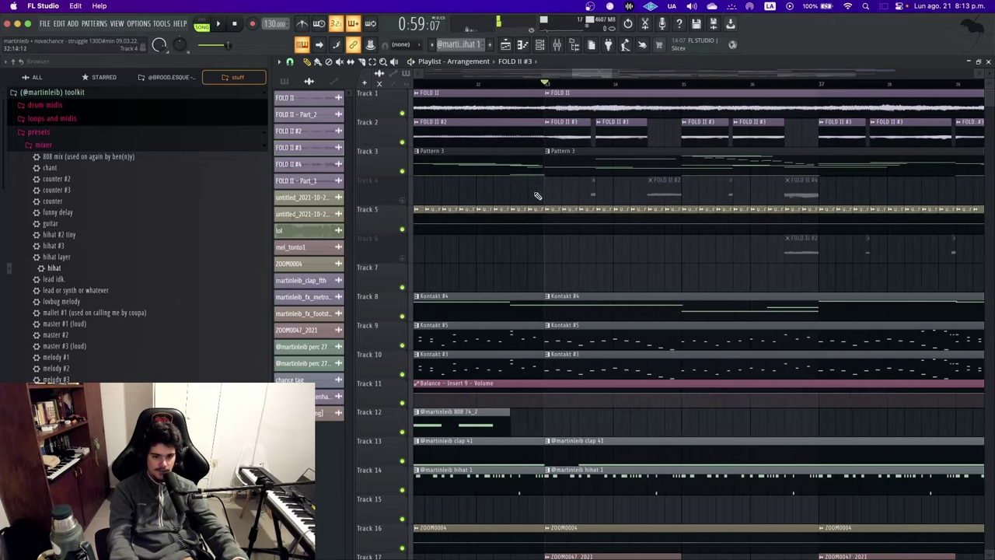
Unmute Track 4 and try extending and slicing the first FOLD II #3 clip on Track 2 above the short FOLD II #2 clip
left_click(402, 200)
scroll(595, 128, "up", 2)
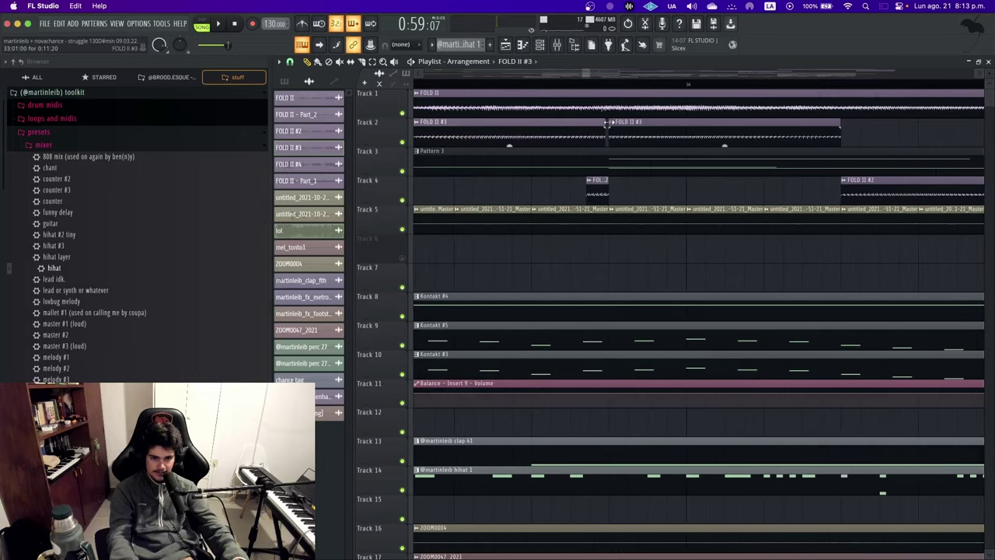
scroll(531, 111, "up", 1)
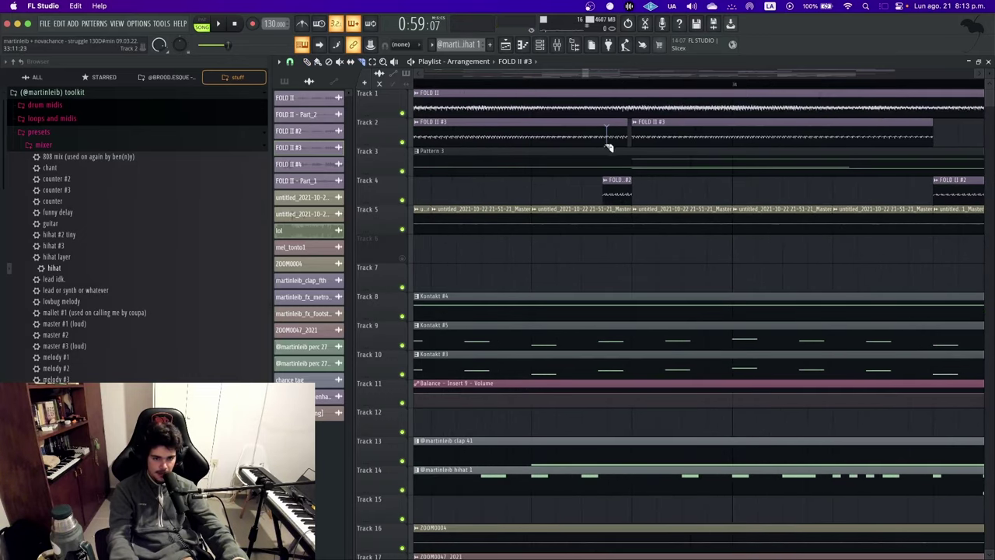
scroll(576, 109, "up", 2)
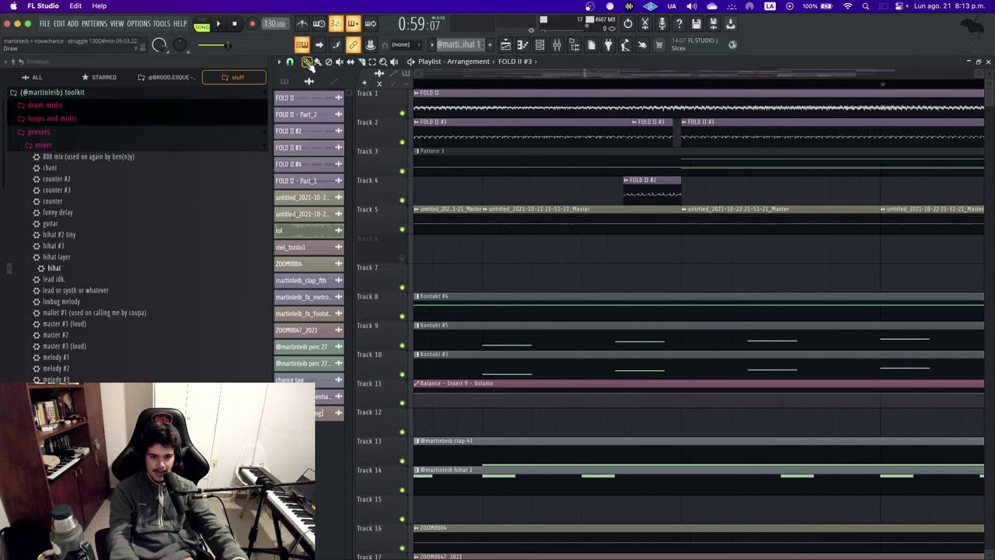
Inspect the Reverse polarity setting of the short FOLD II #2 clip on Track 4 and close its channel settings
double_click(660, 186)
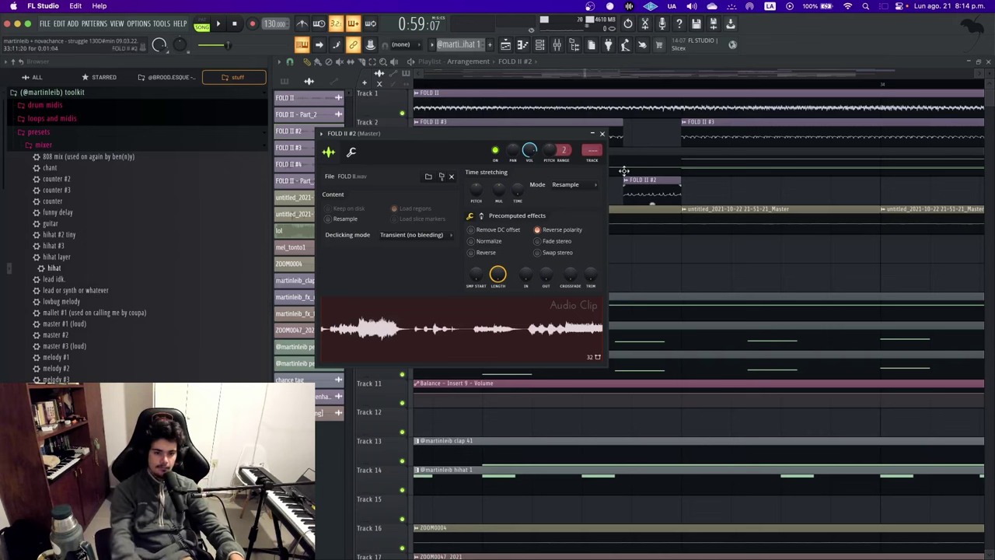
left_click(603, 134)
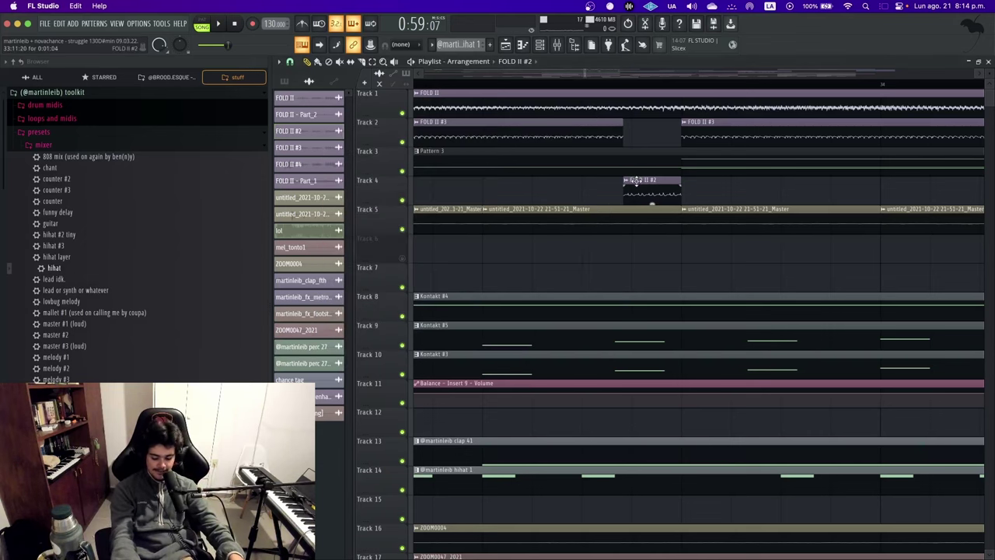
scroll(636, 181, "down", 2)
double_click(636, 181)
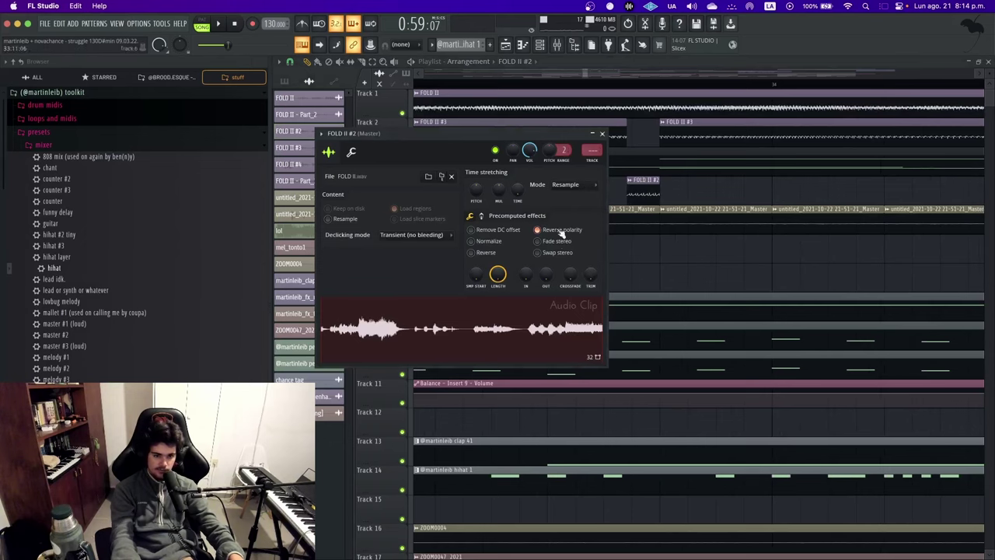
left_click(603, 134)
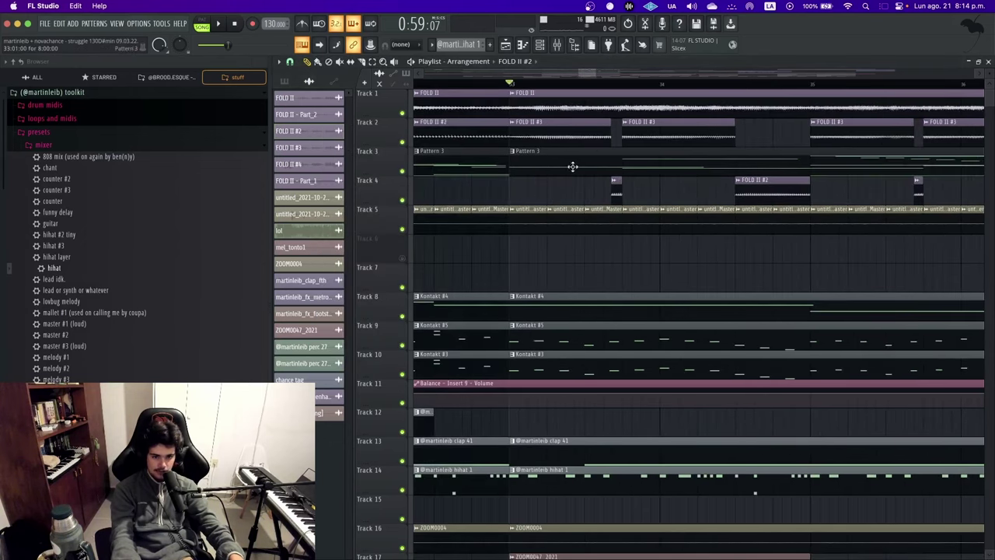
Play the passage from bar 33 with Tracks 2 and 4 on, briefly reopening the short FOLD II #2 clip's settings
scroll(618, 167, "up", 2)
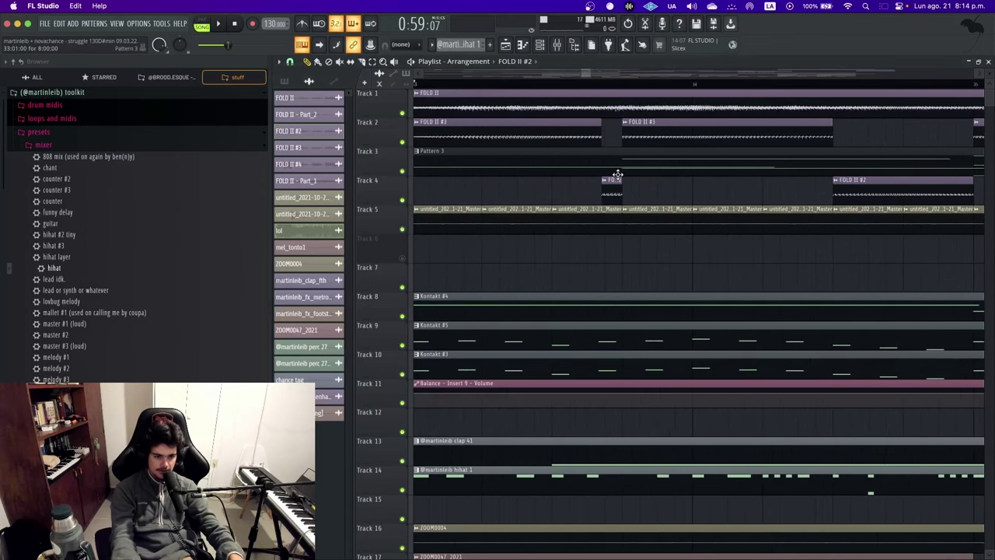
key("space")
scroll(614, 175, "up", 2)
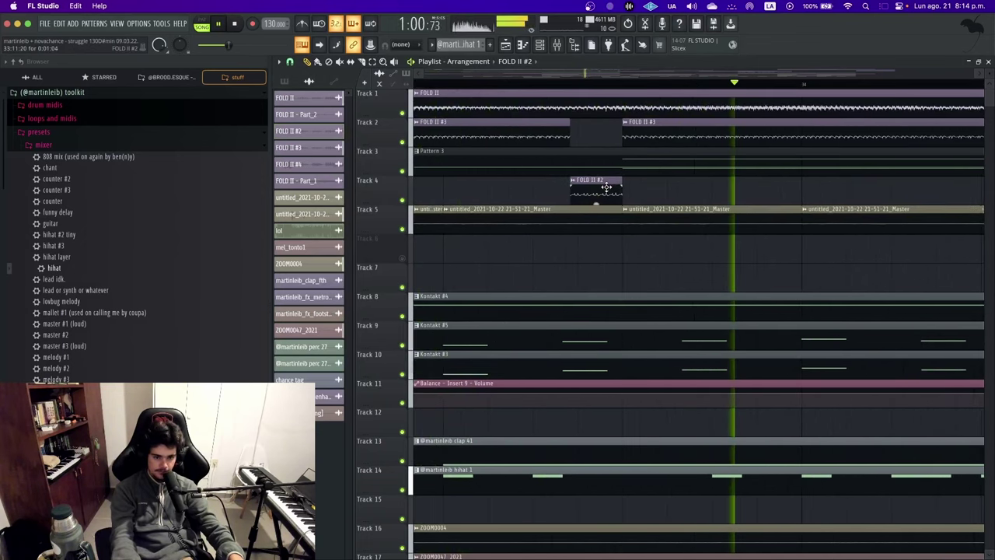
double_click(614, 178)
left_click(602, 133)
scroll(624, 148, "down", 2)
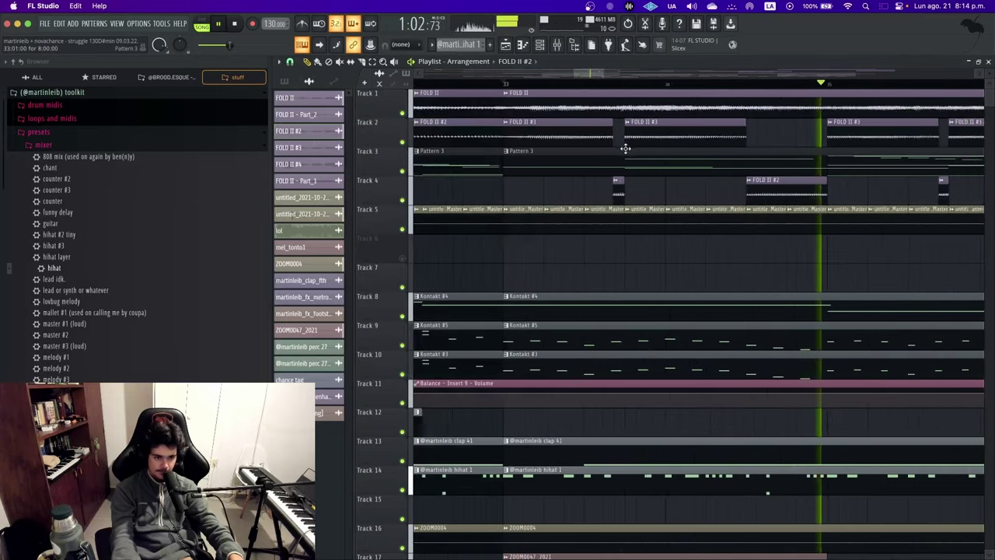
Unmute Track 6, return the stopped song to its start and look over the whole arrangement
scroll(853, 205, "down", 5)
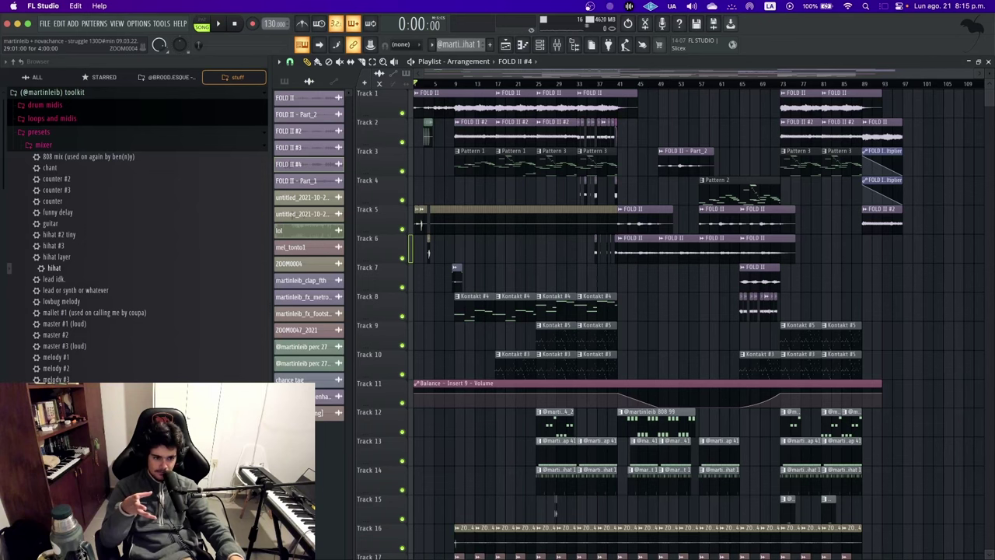
scroll(564, 291, "up", 4)
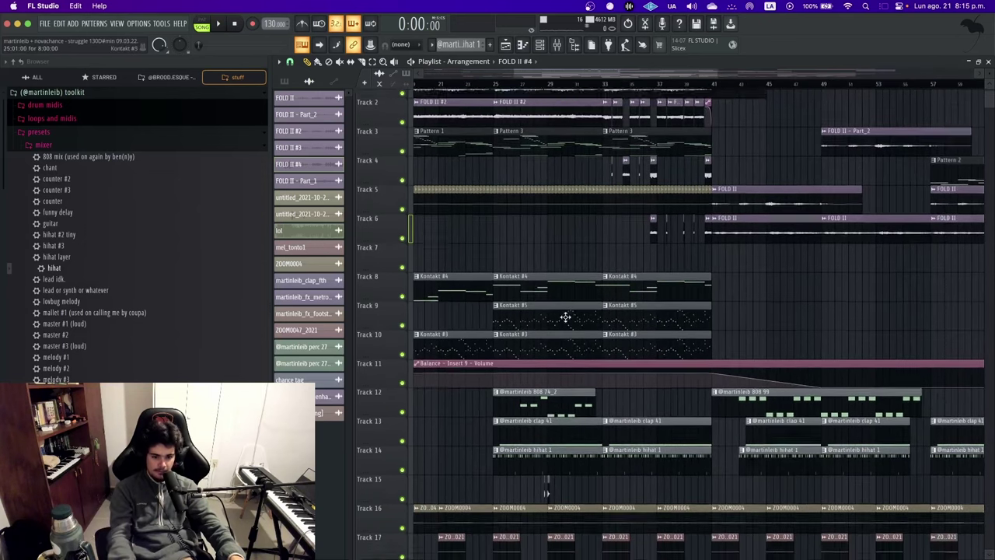
scroll(576, 313, "up", 3)
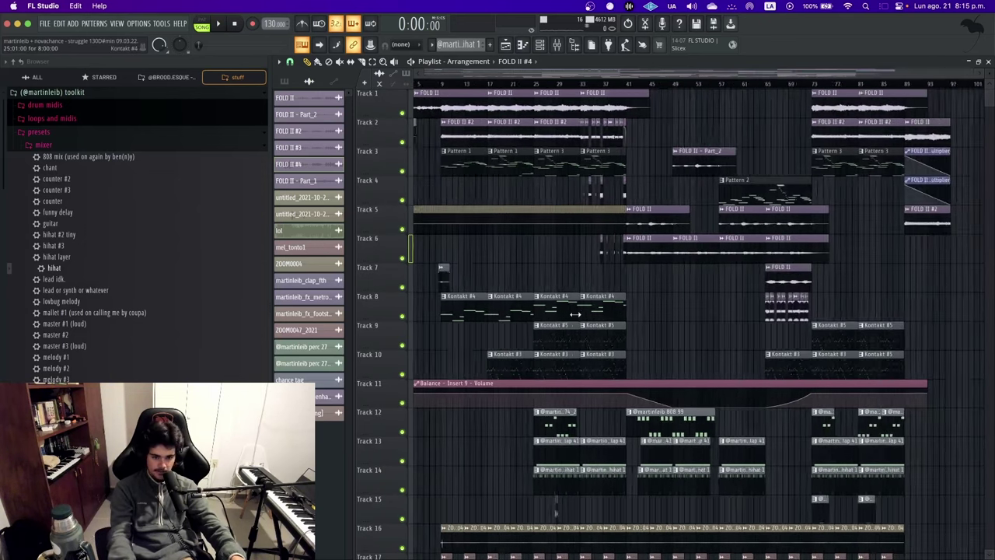
scroll(611, 245, "down", 7)
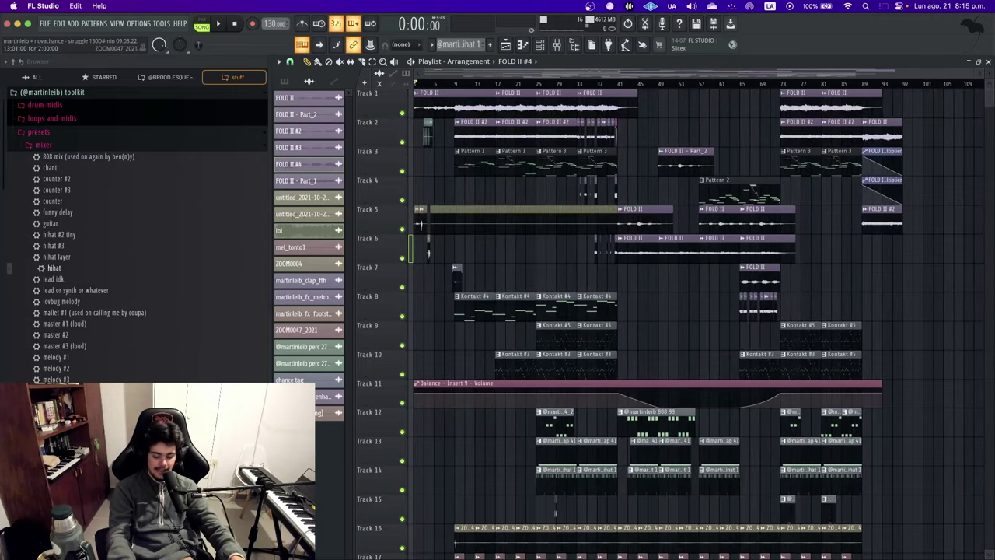
Switch to Discord and show the ongoing video call in full screen
key("super+Tab")
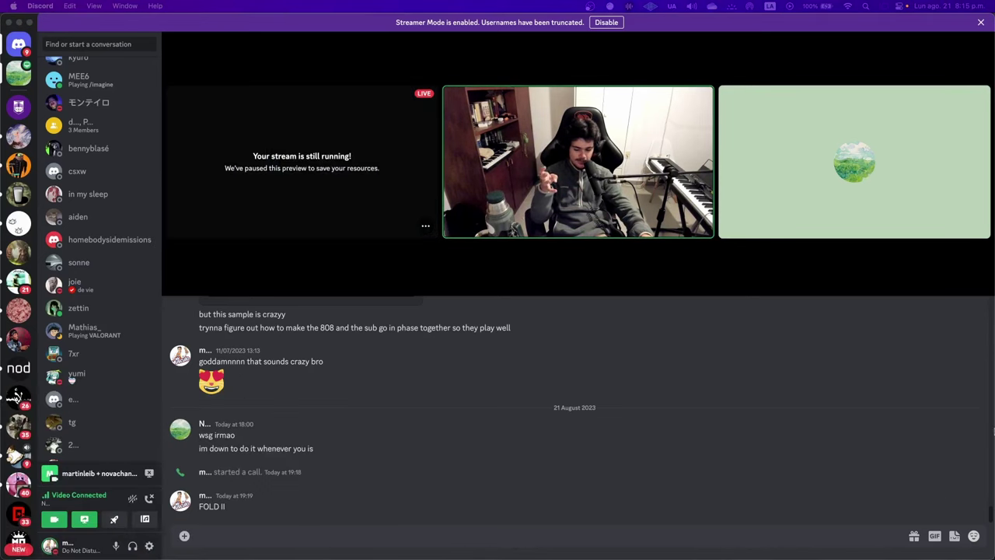
left_click(980, 273)
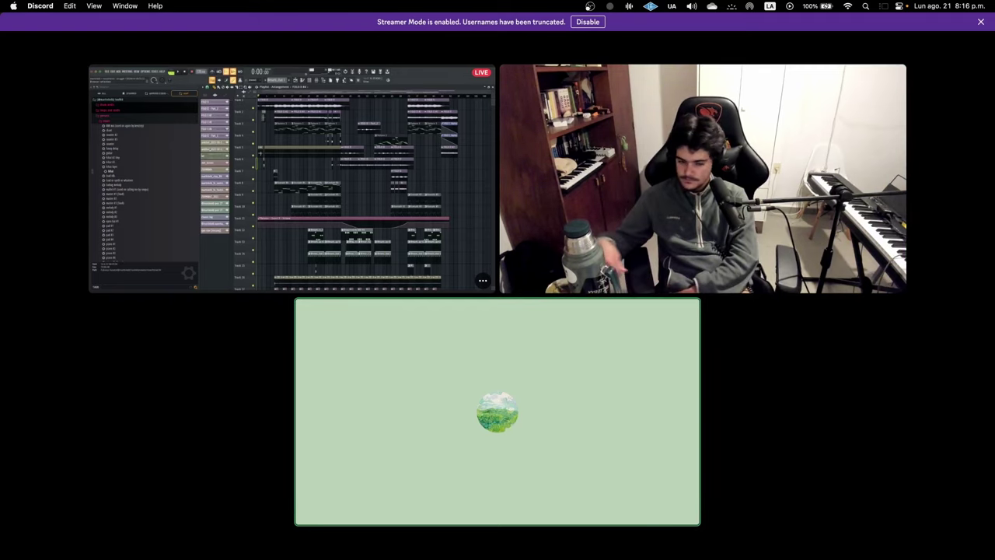
mouse_move(686, 339)
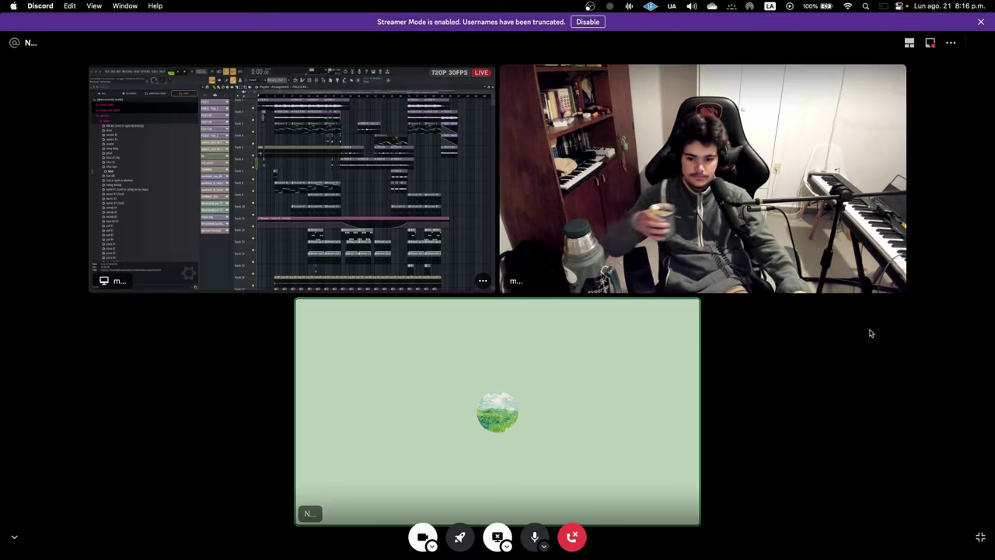